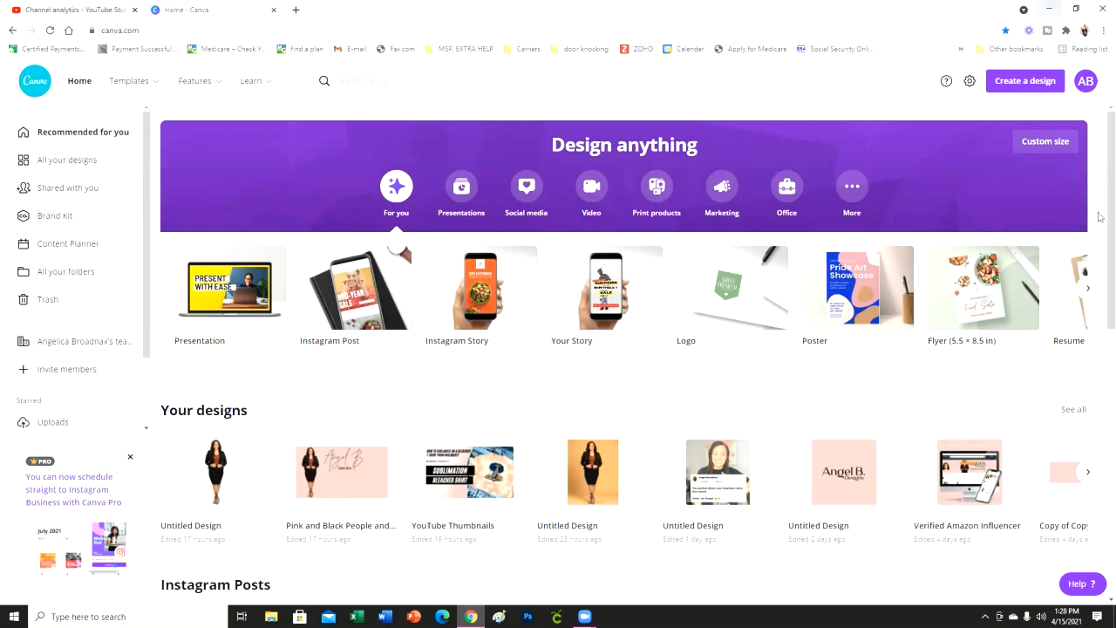
- Create a new custom-size design 4 inches wide and 6 inches high
left_click(1038, 83)
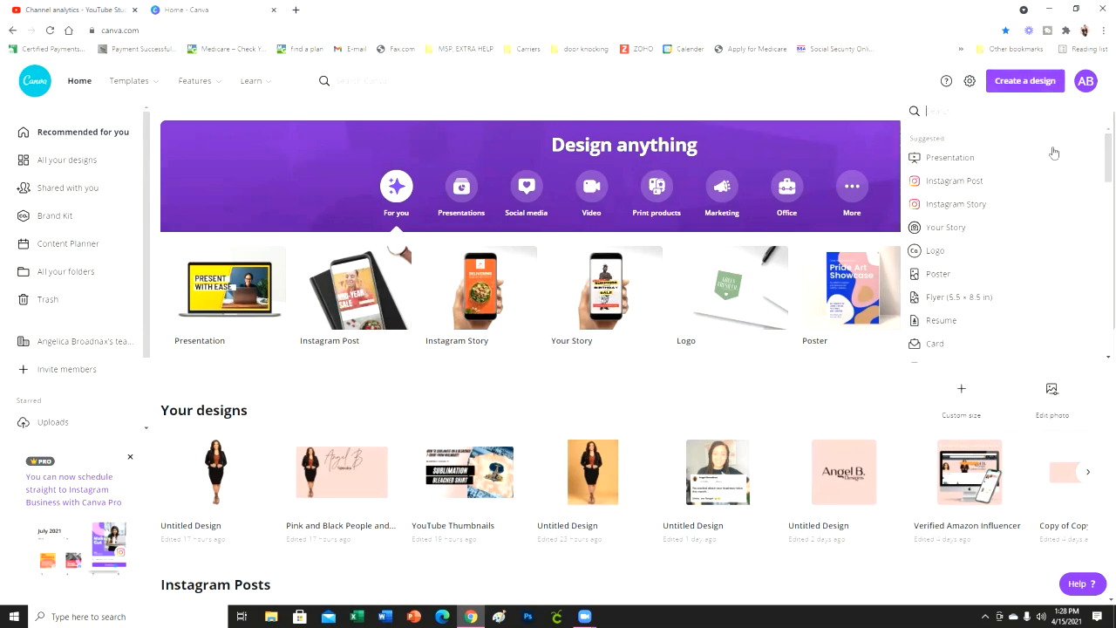
left_click(968, 396)
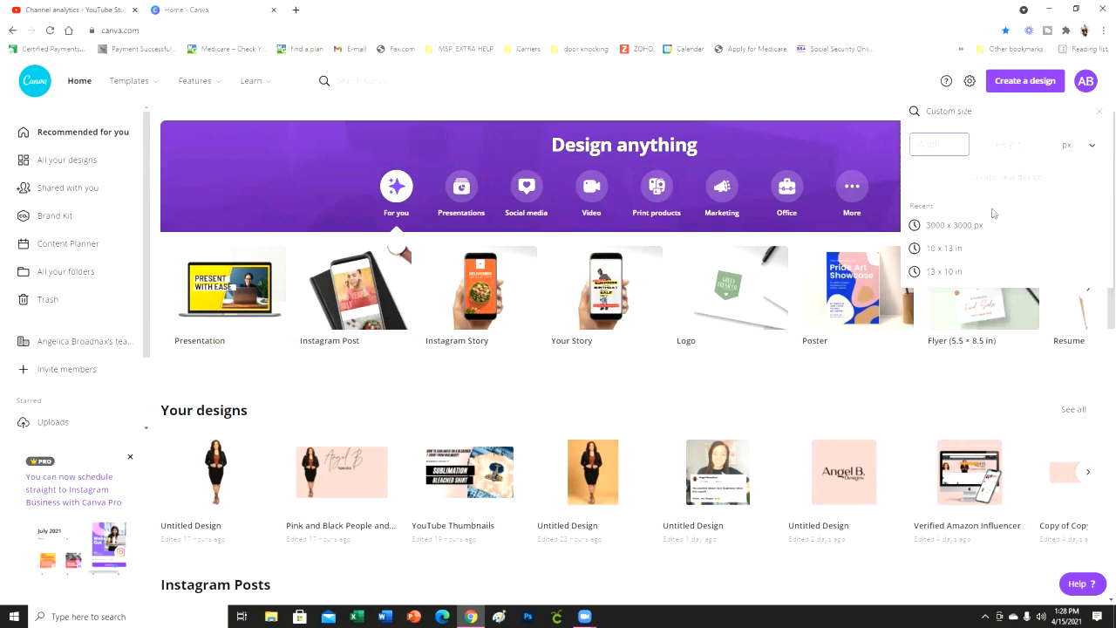
type("4")
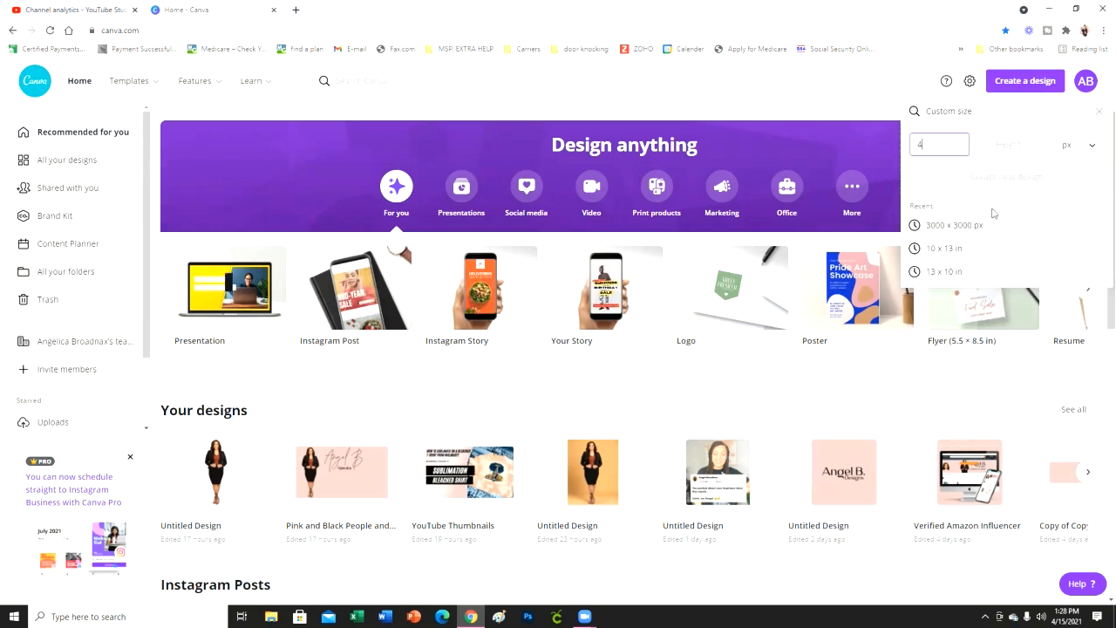
left_click(1091, 145)
left_click(1087, 166)
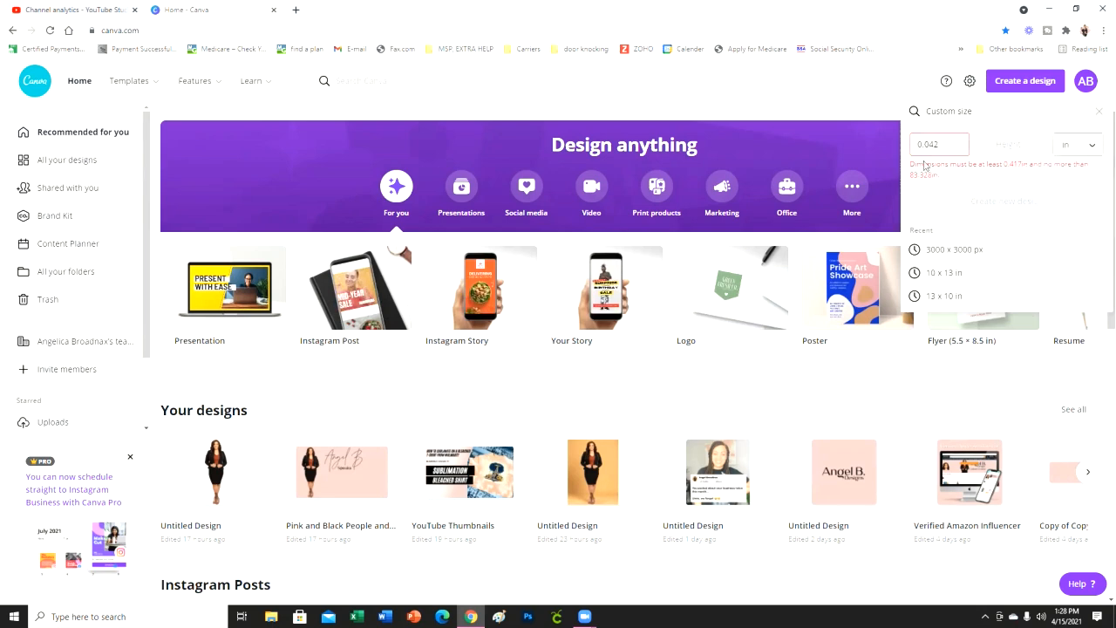
left_click(958, 151)
left_click(995, 160)
type("6")
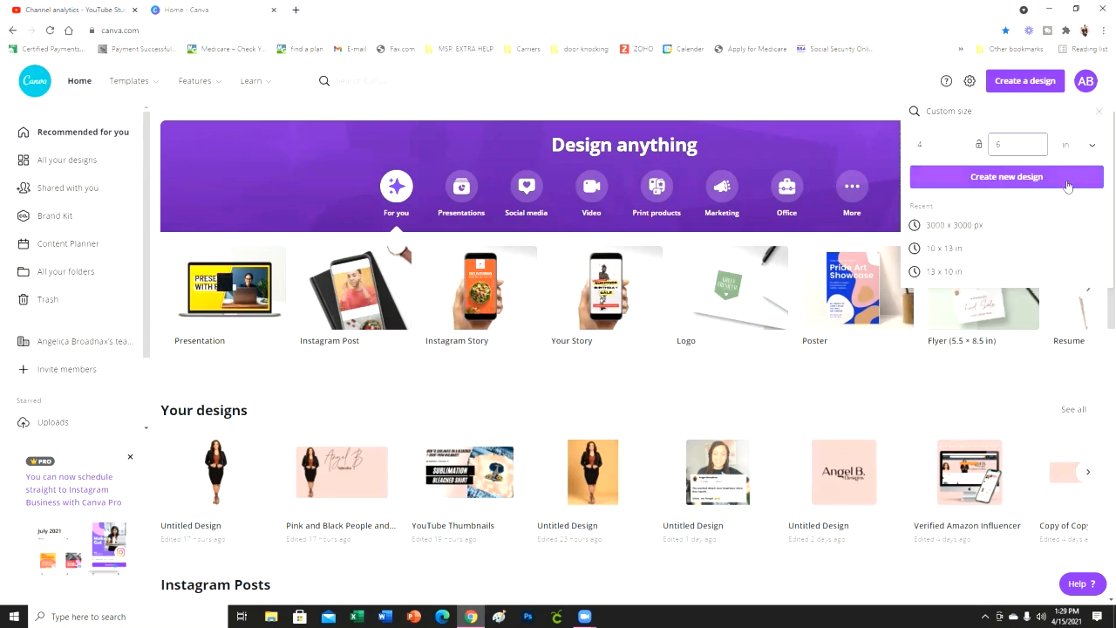
left_click(1066, 179)
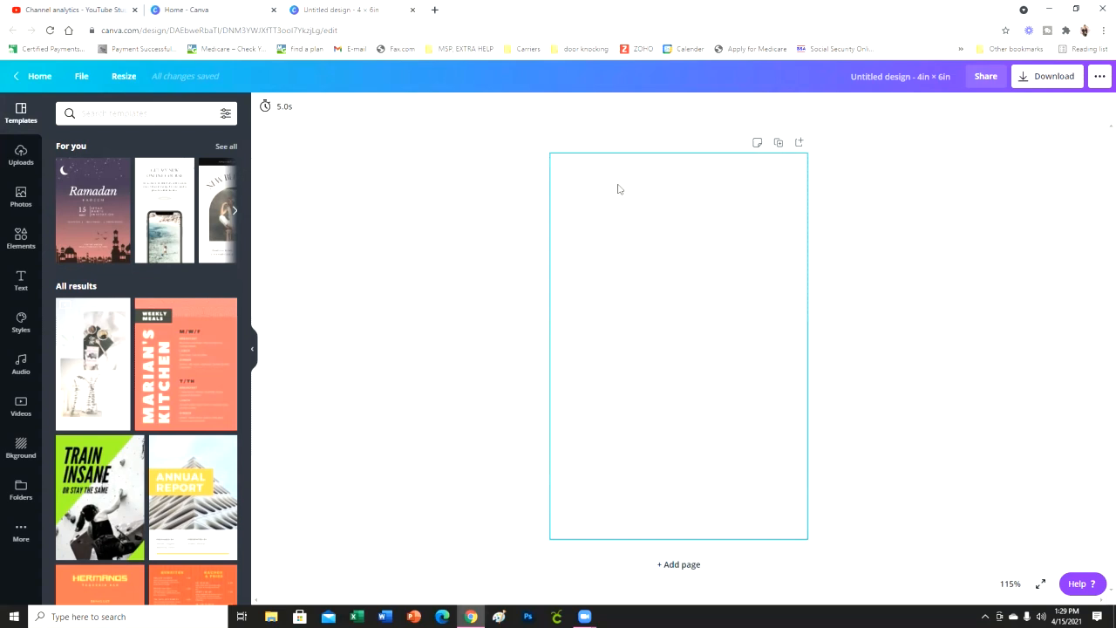
- Close the 4 × 6 inch design and create a new custom-size one 6 inches wide and 4 inches high
left_click(413, 11)
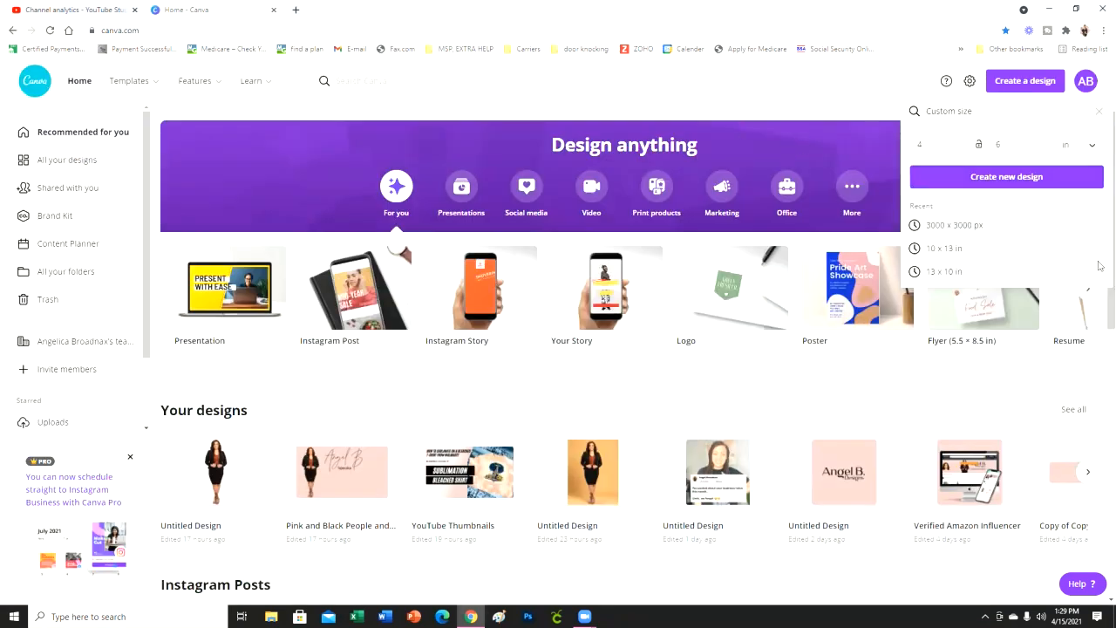
left_click(956, 152)
key("BackSpace")
type("6")
left_click(1021, 150)
key("BackSpace")
type("4")
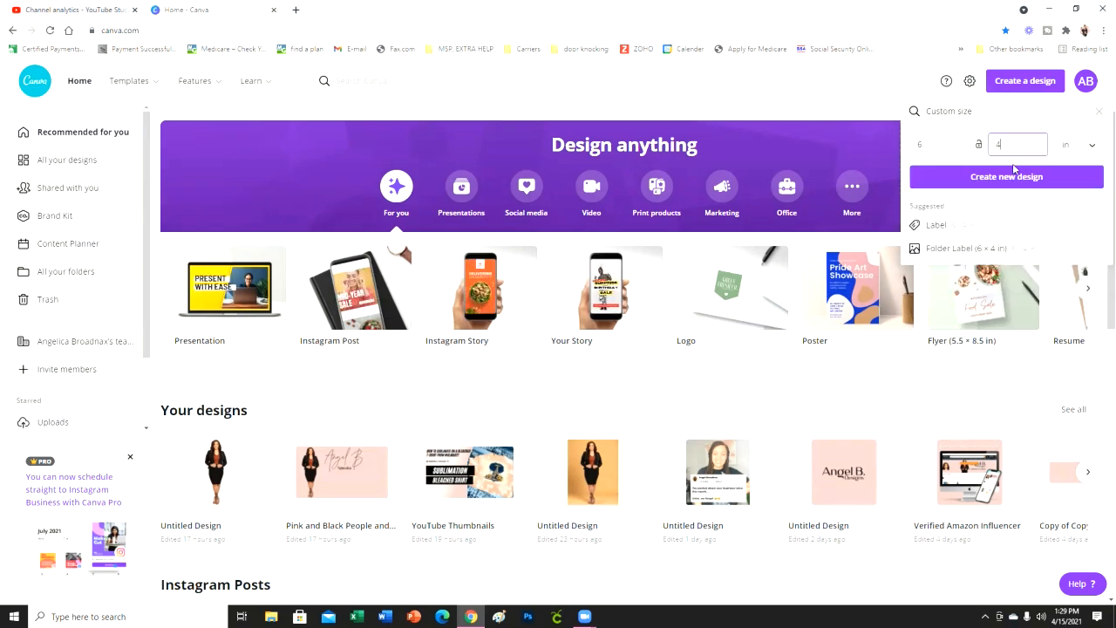
left_click(1019, 176)
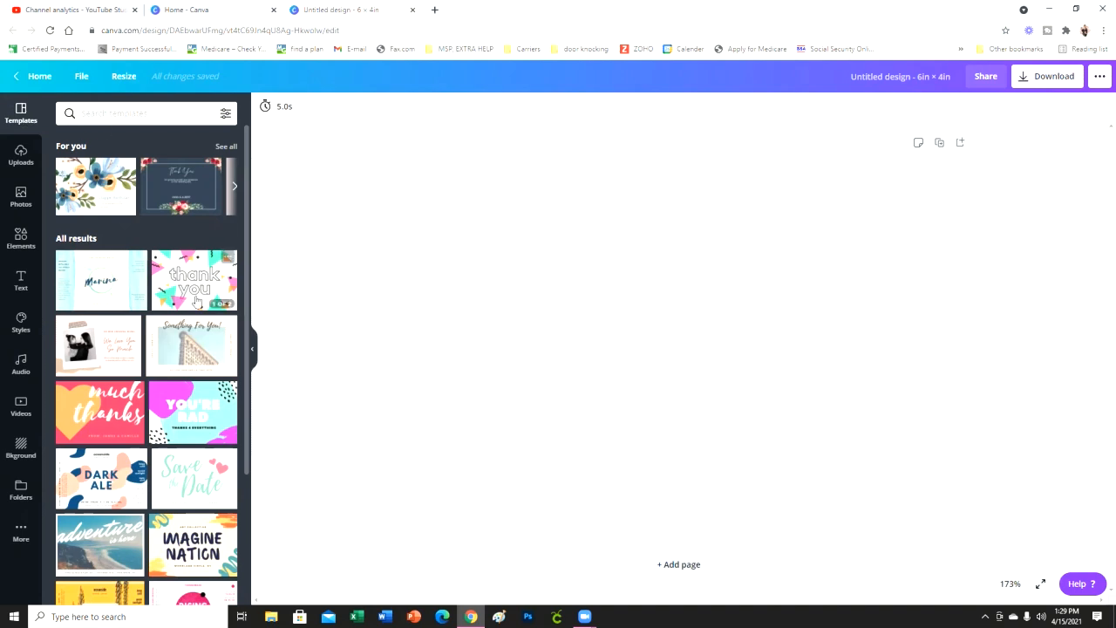
- Browse the suggested templates and the full list of template results for the 6 × 4 inch design
scroll(202, 294, "down", 5)
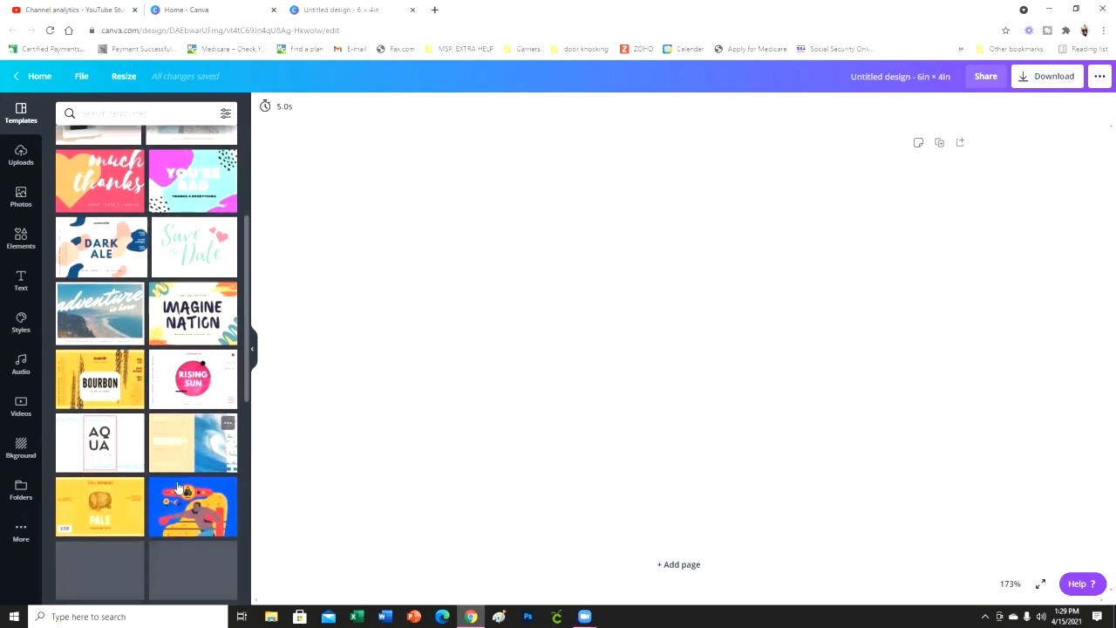
scroll(205, 441, "down", 4)
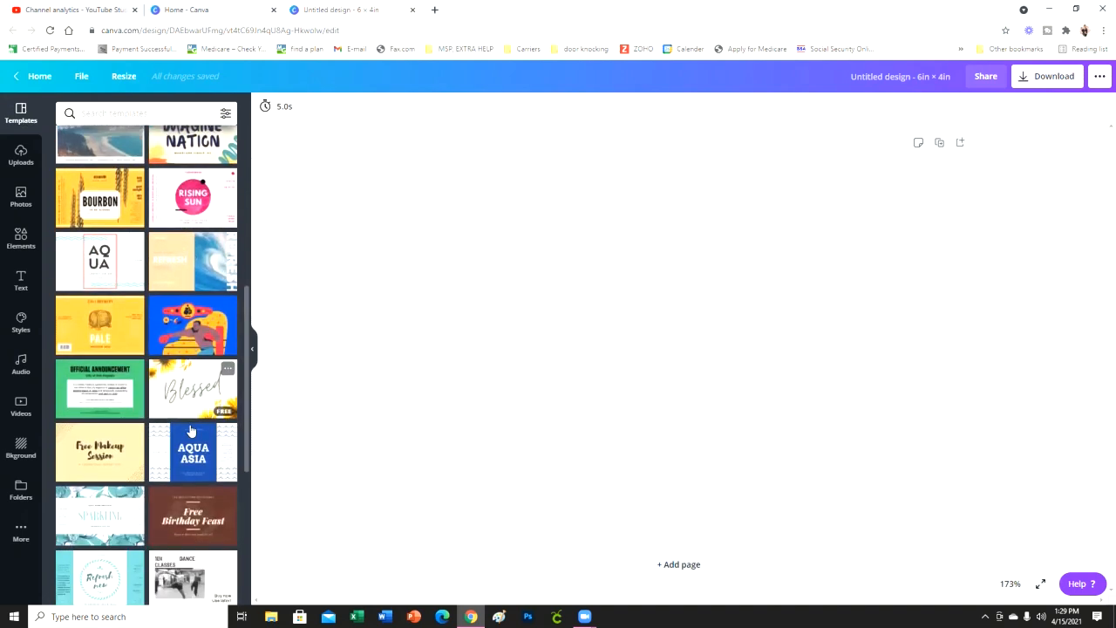
scroll(177, 437, "down", 3)
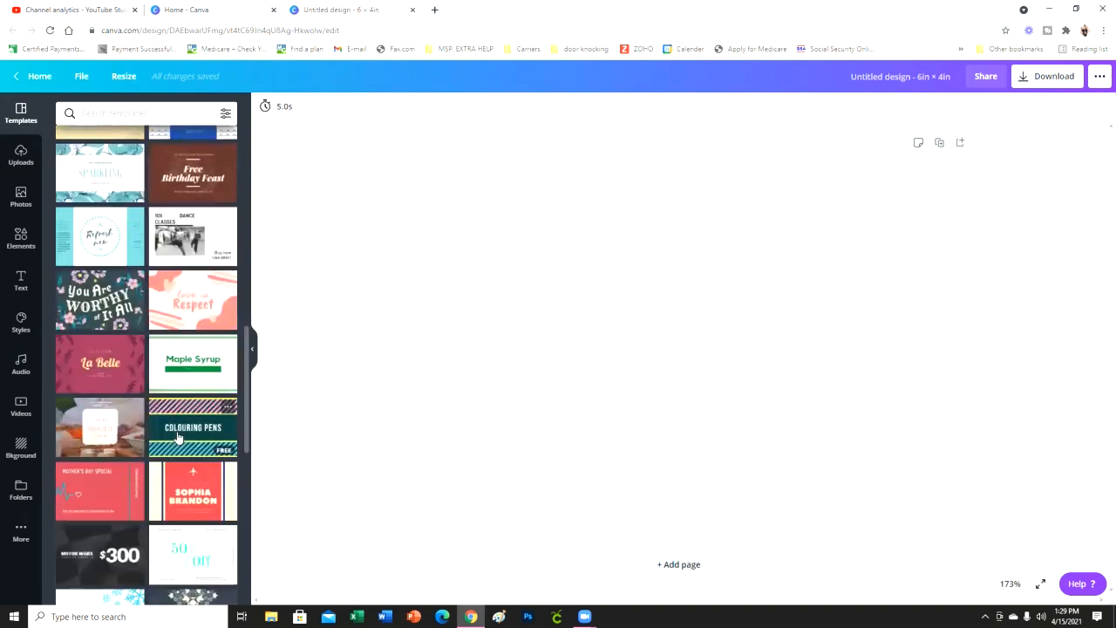
scroll(177, 437, "down", 2)
scroll(177, 437, "down", 5)
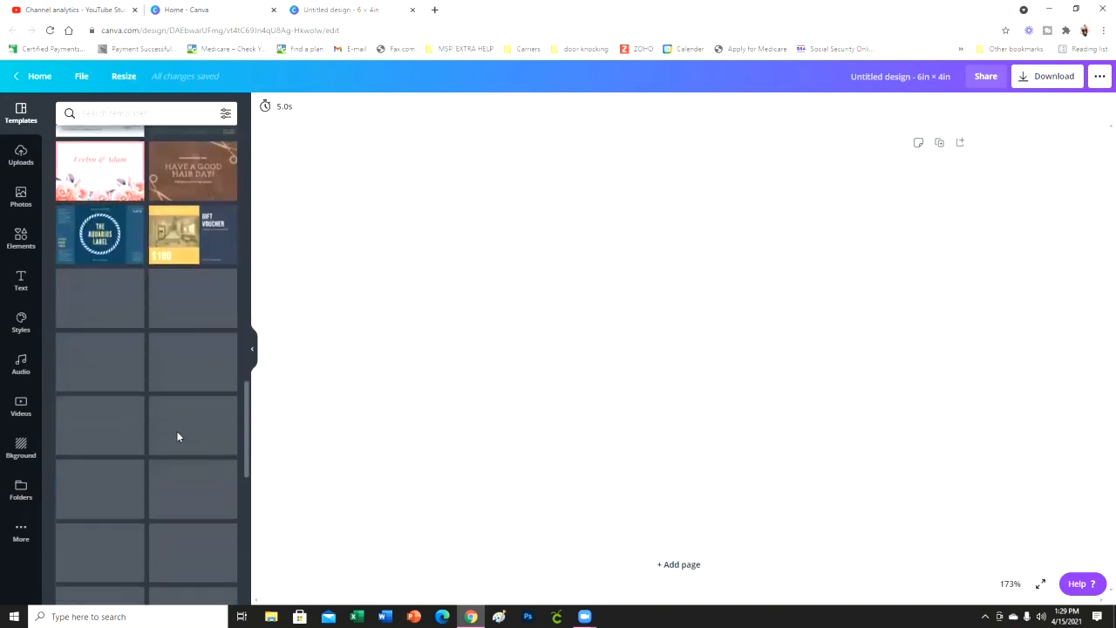
scroll(174, 434, "up", 15)
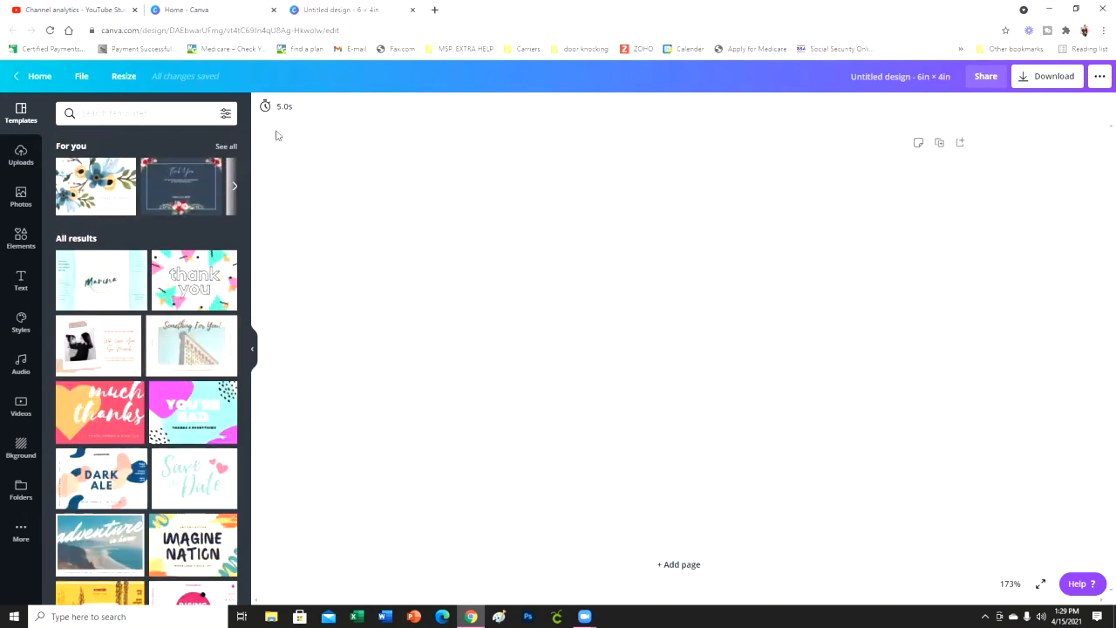
left_click(233, 186)
left_click(232, 187)
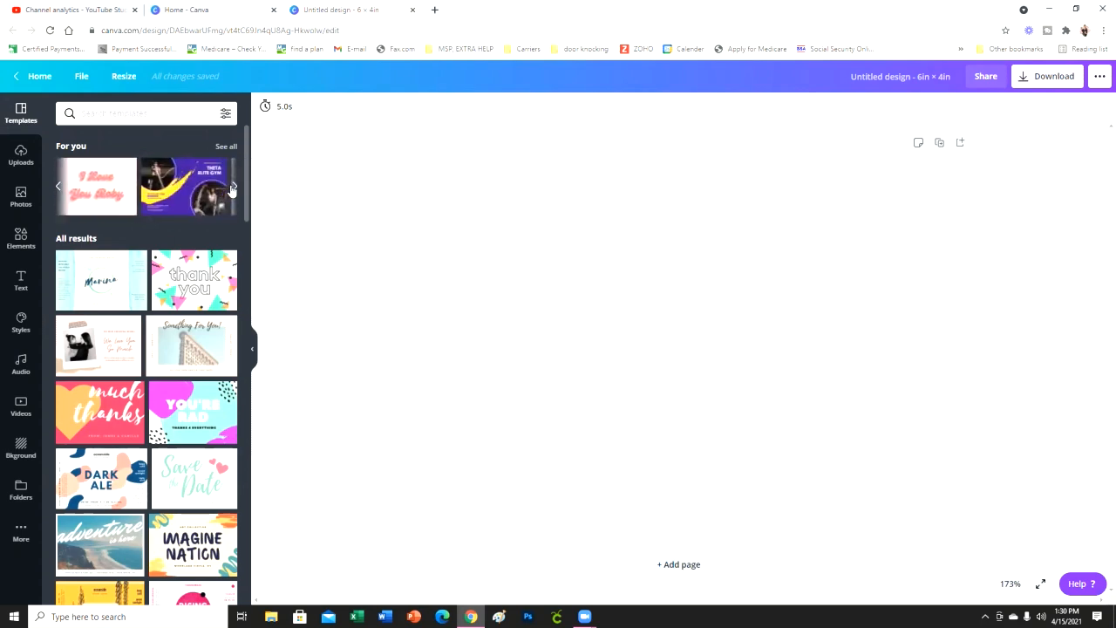
left_click(58, 186)
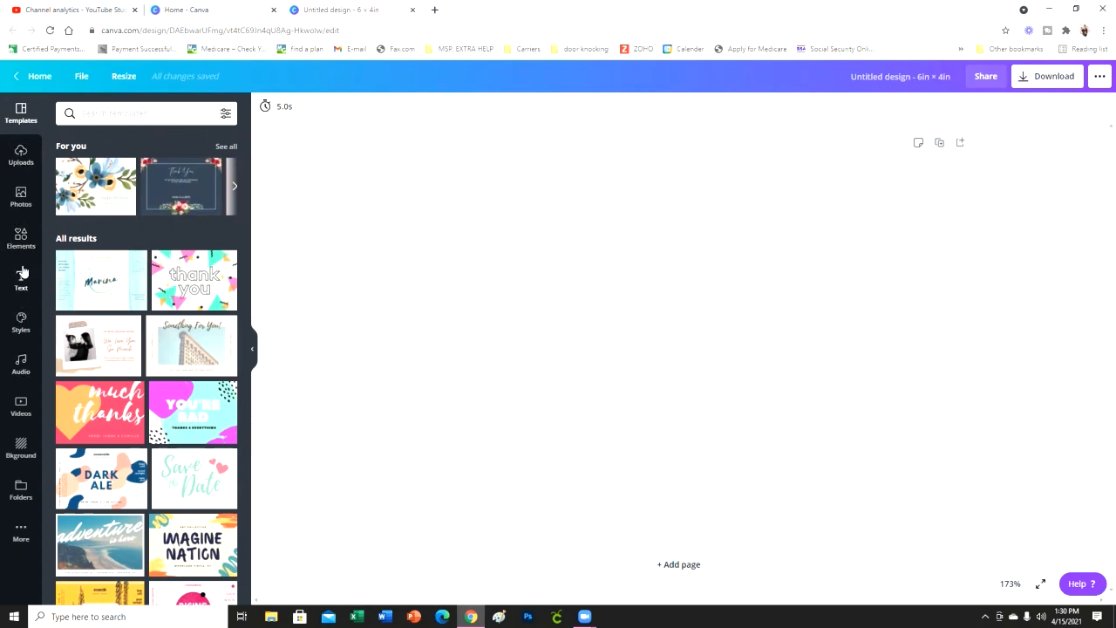
- Search the elements library for "border"
left_click(19, 239)
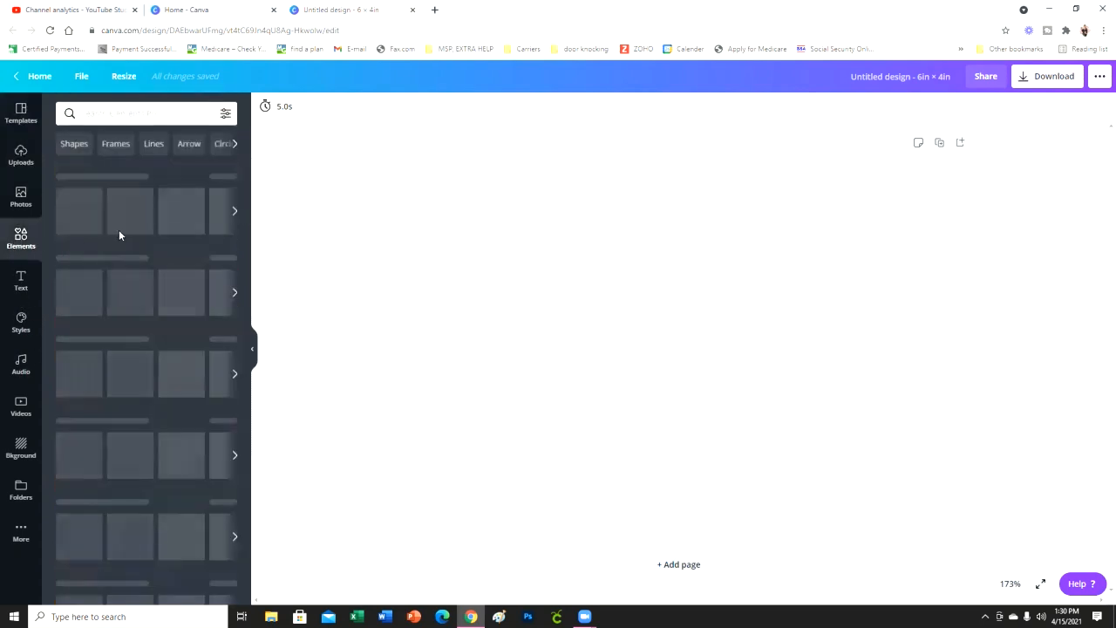
left_click(192, 111)
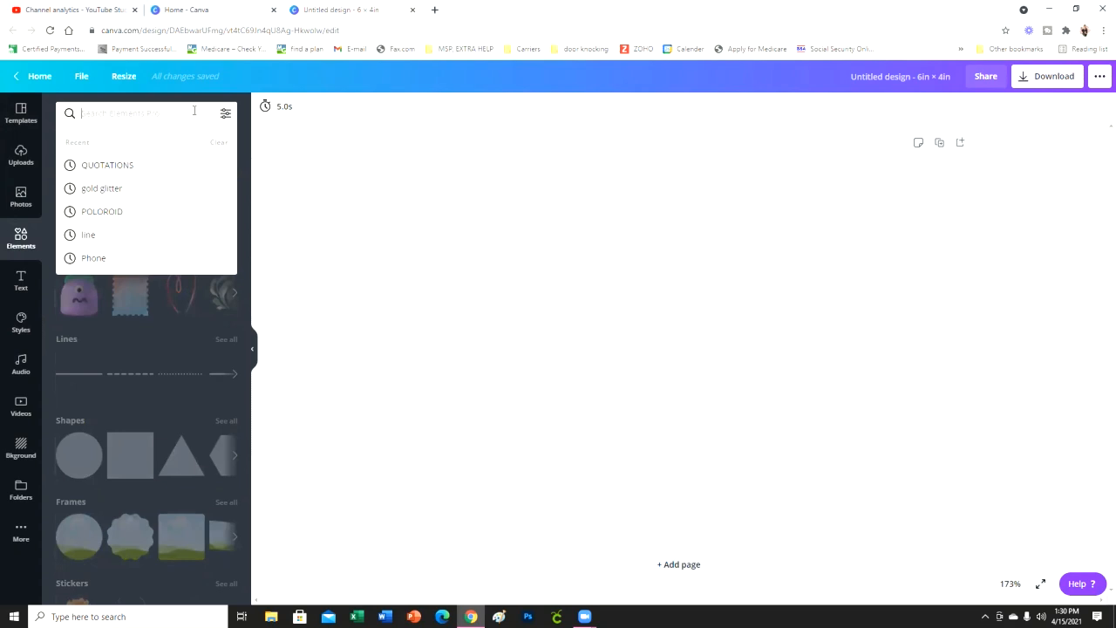
type("bor")
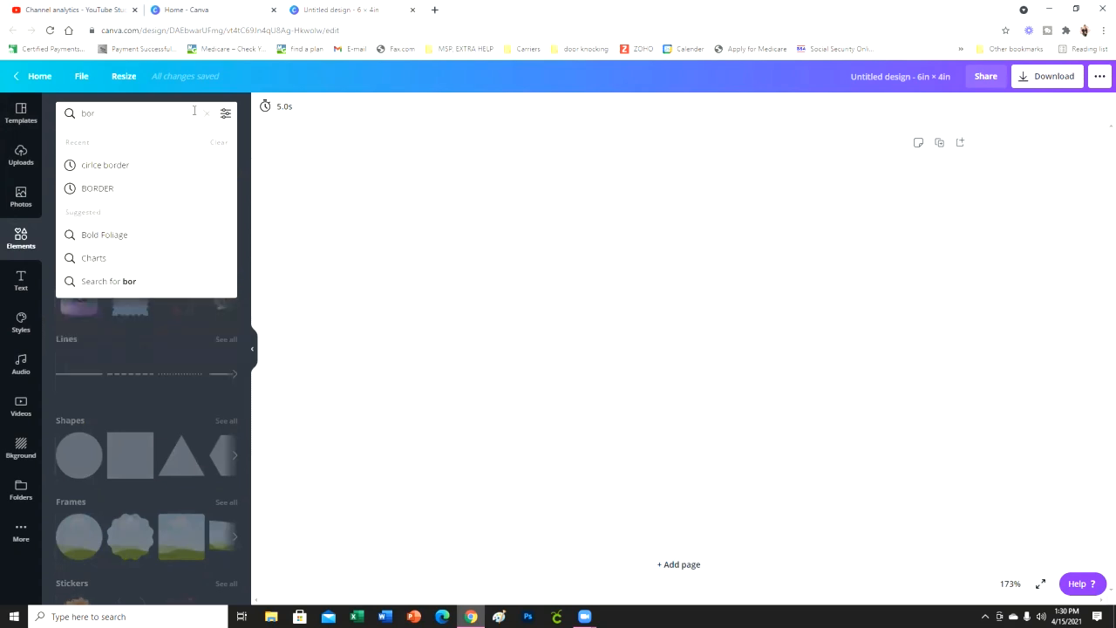
type("der\\")
key("Return")
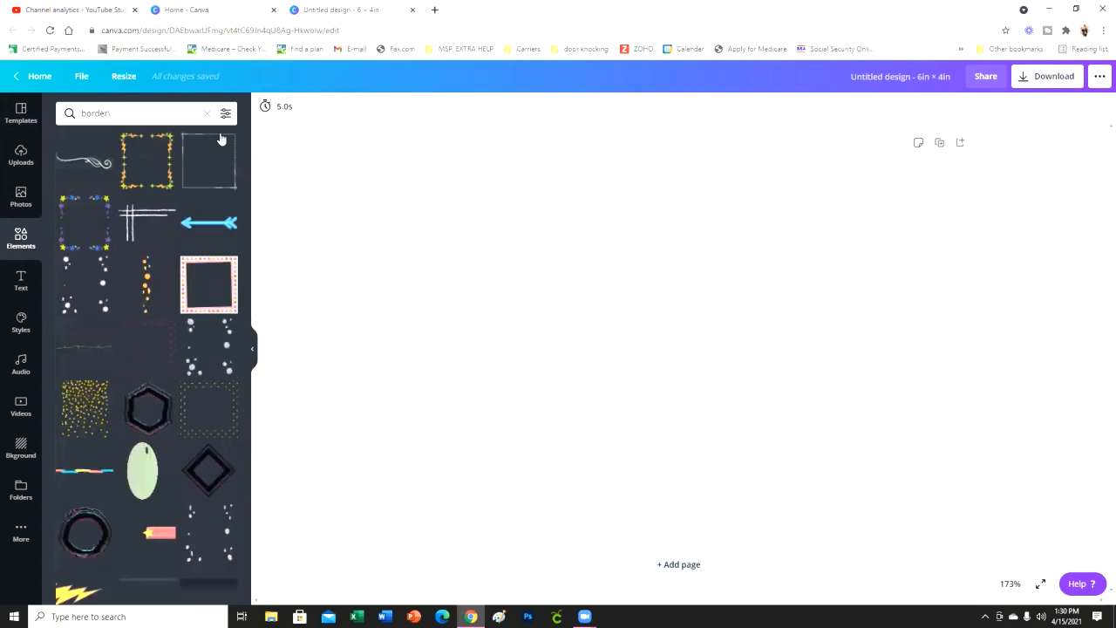
- Try the double-line border with ornate scrollwork on the page, move and enlarge it to fit, and delete it
scroll(221, 240, "down", 1)
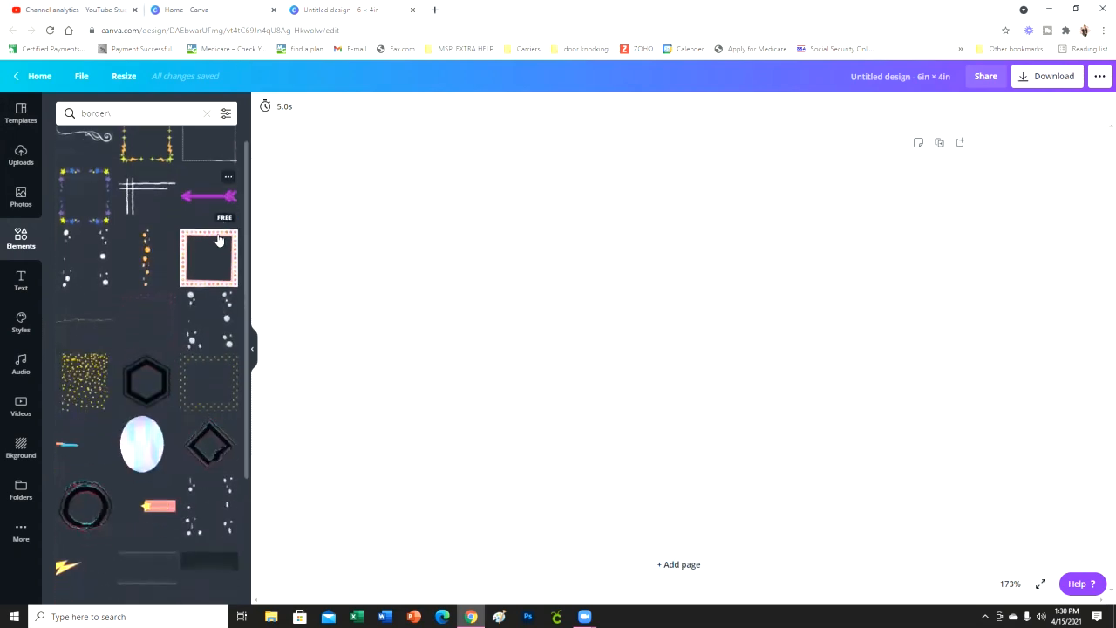
scroll(221, 240, "down", 5)
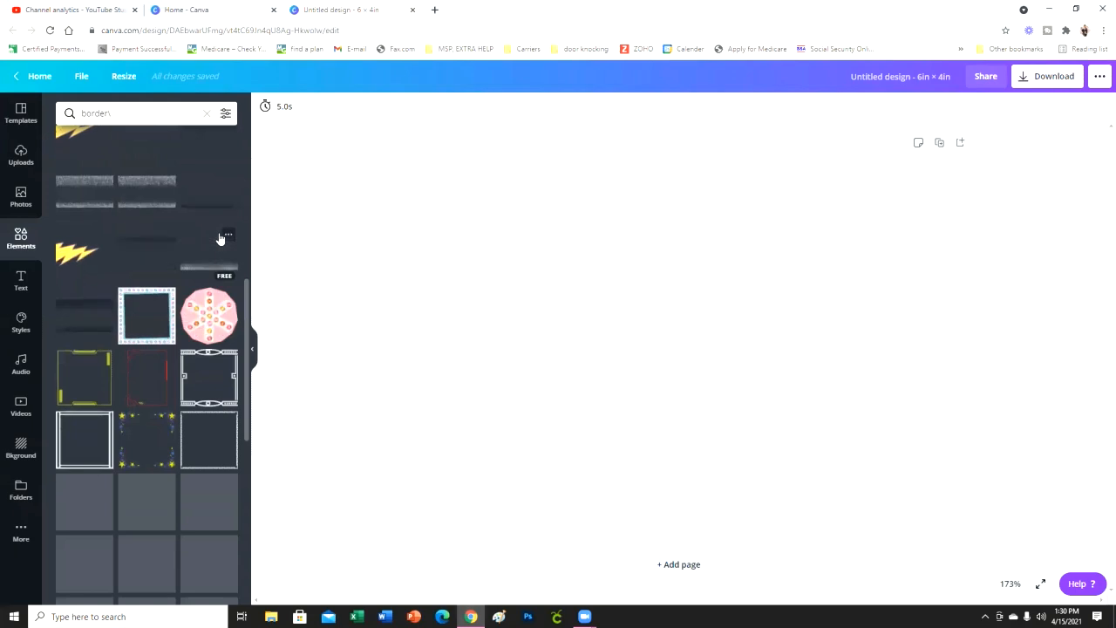
scroll(221, 240, "down", 3)
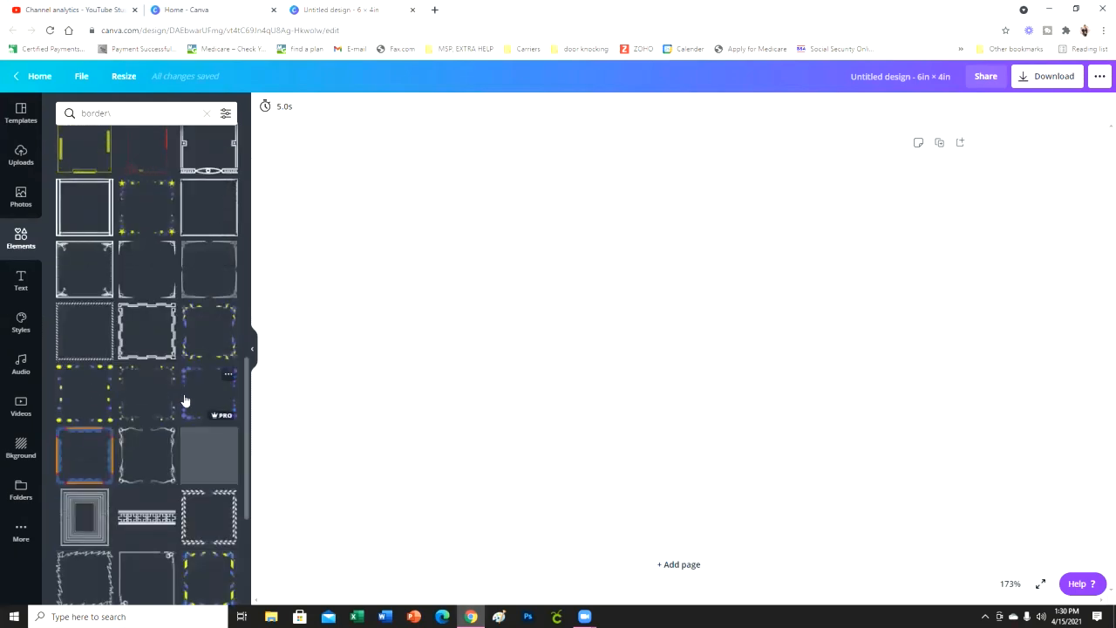
scroll(185, 400, "down", 4)
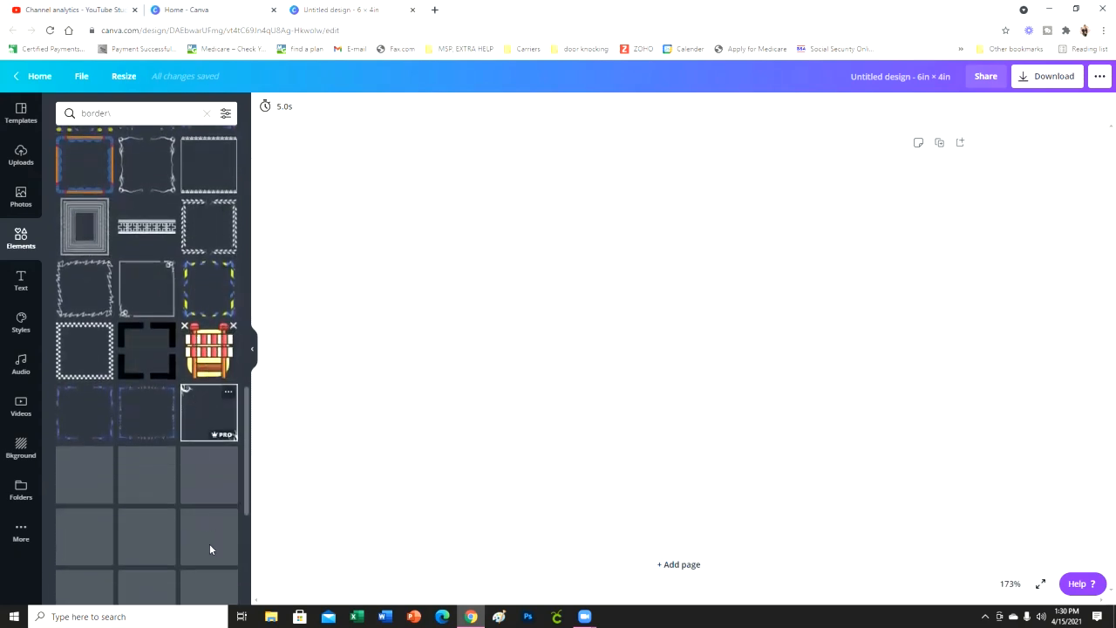
scroll(224, 475, "down", 4)
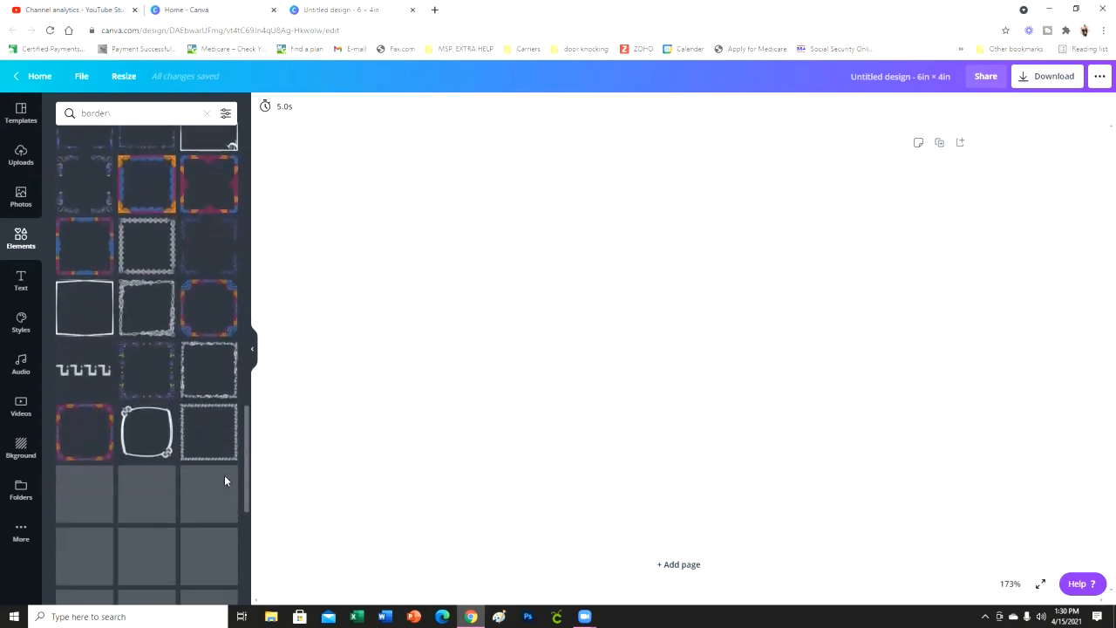
scroll(224, 475, "down", 3)
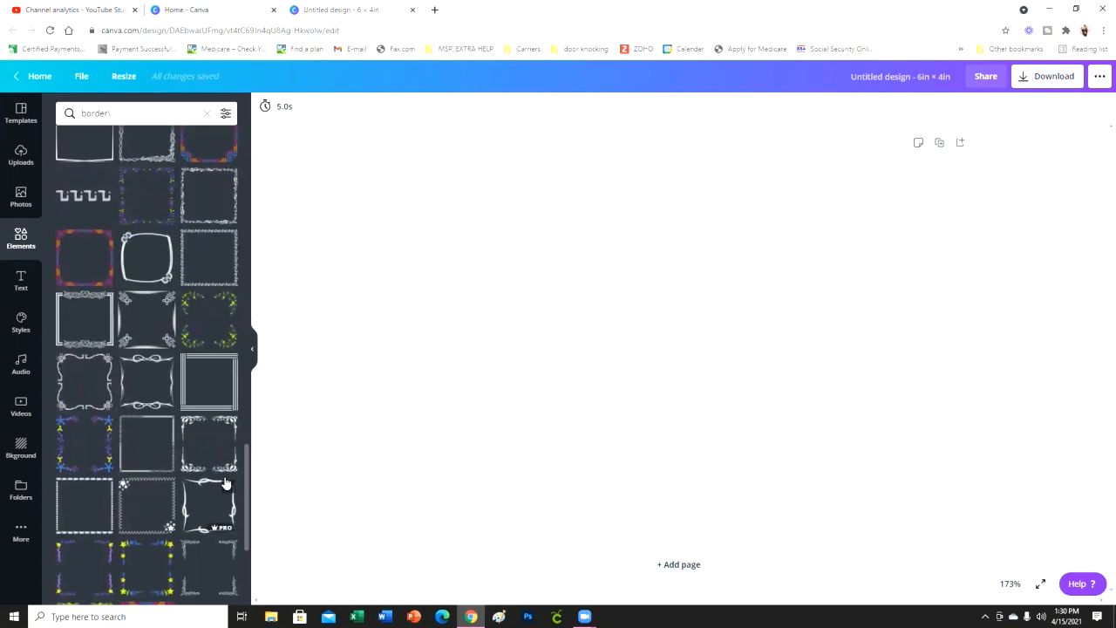
left_click(76, 323)
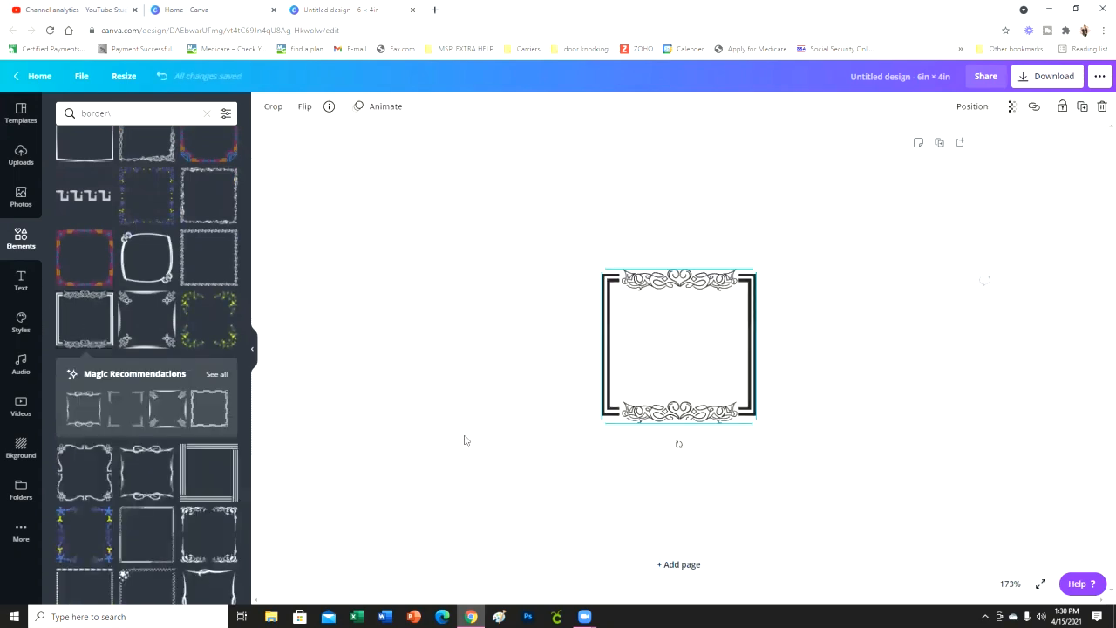
left_click_drag(716, 369, 515, 254)
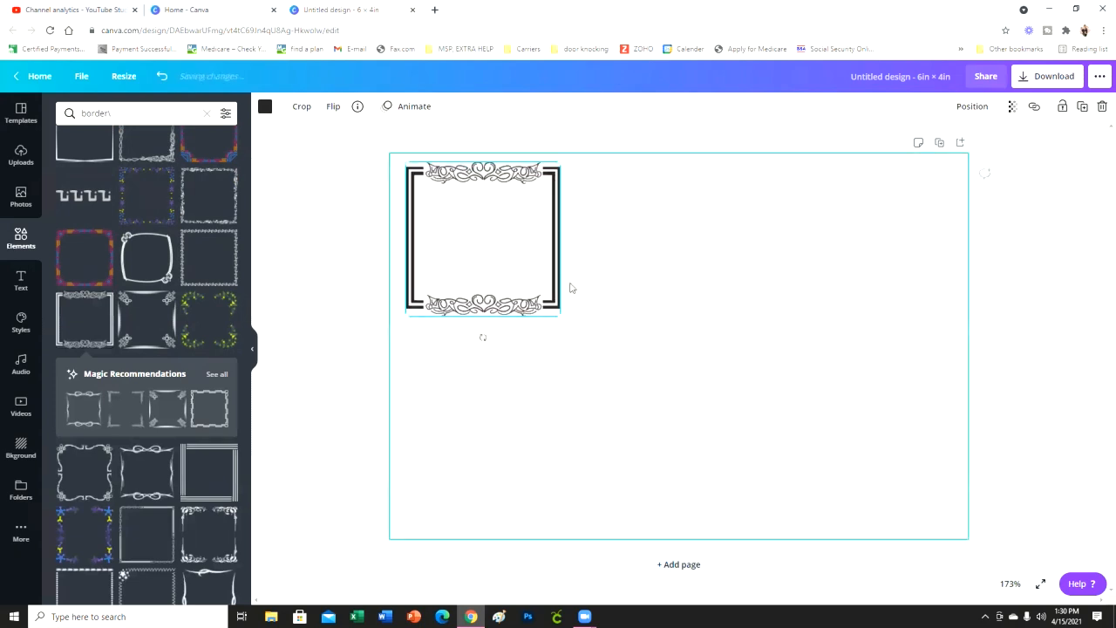
left_click_drag(561, 315, 598, 334)
left_click_drag(799, 420, 1101, 487)
left_click_drag(749, 328, 755, 325)
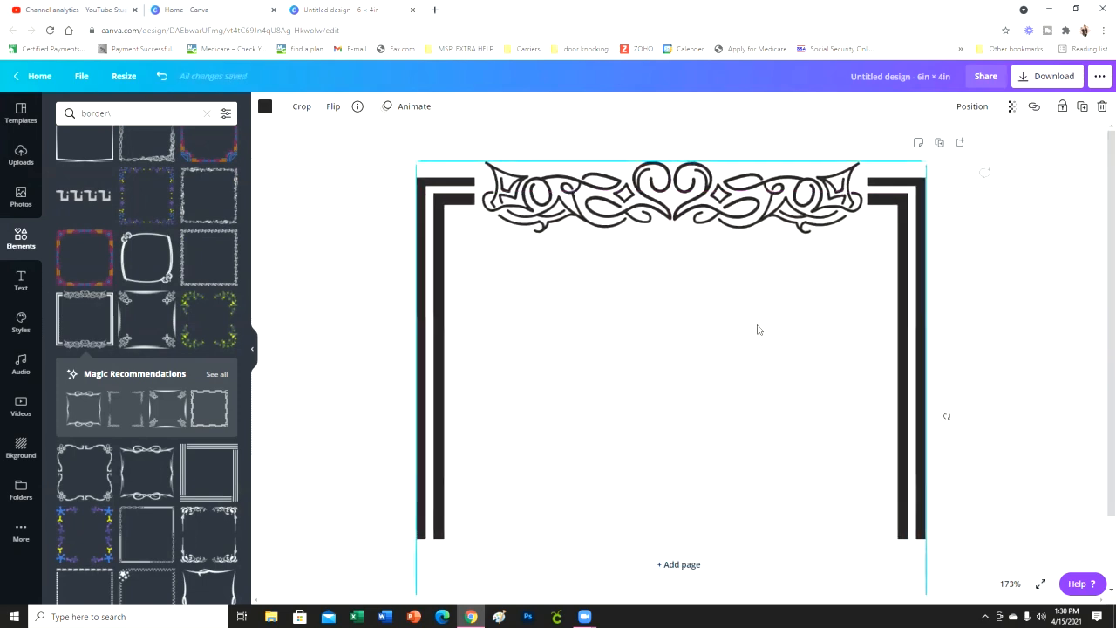
key("Delete")
- Try the thin dashed square border from the first row of results on the page, and delete it
scroll(168, 323, "up", 10)
scroll(169, 324, "up", 5)
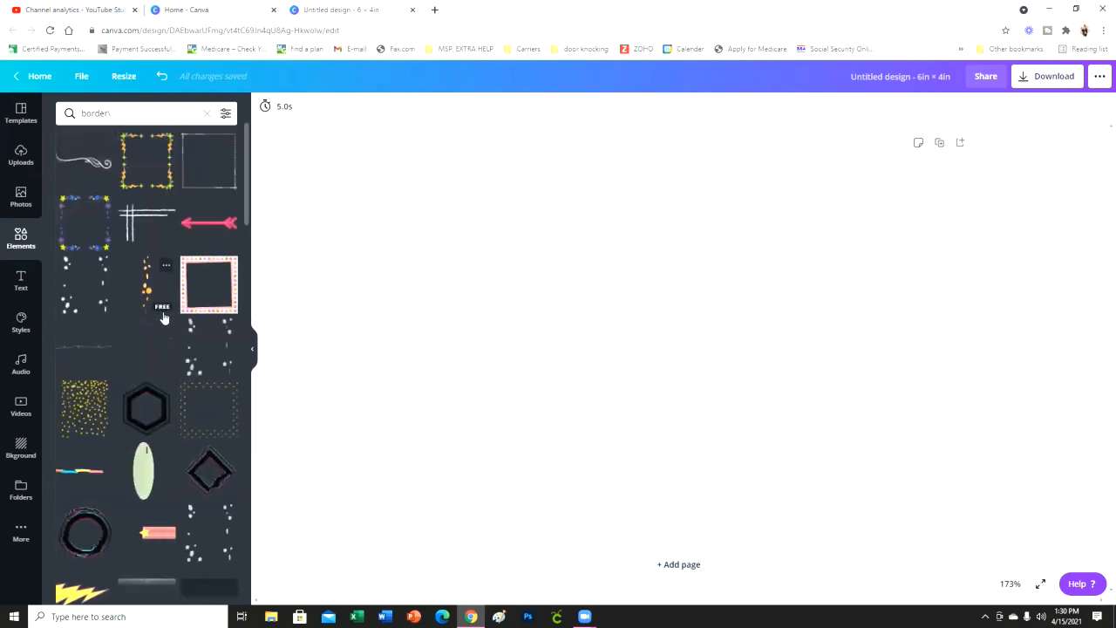
left_click(187, 157)
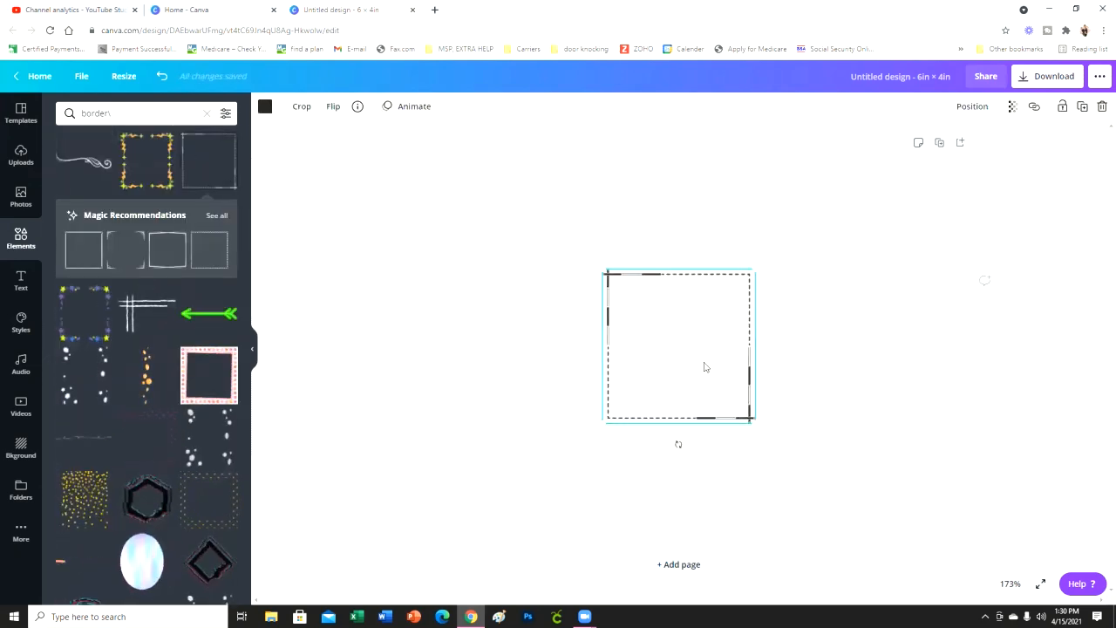
key("Delete")
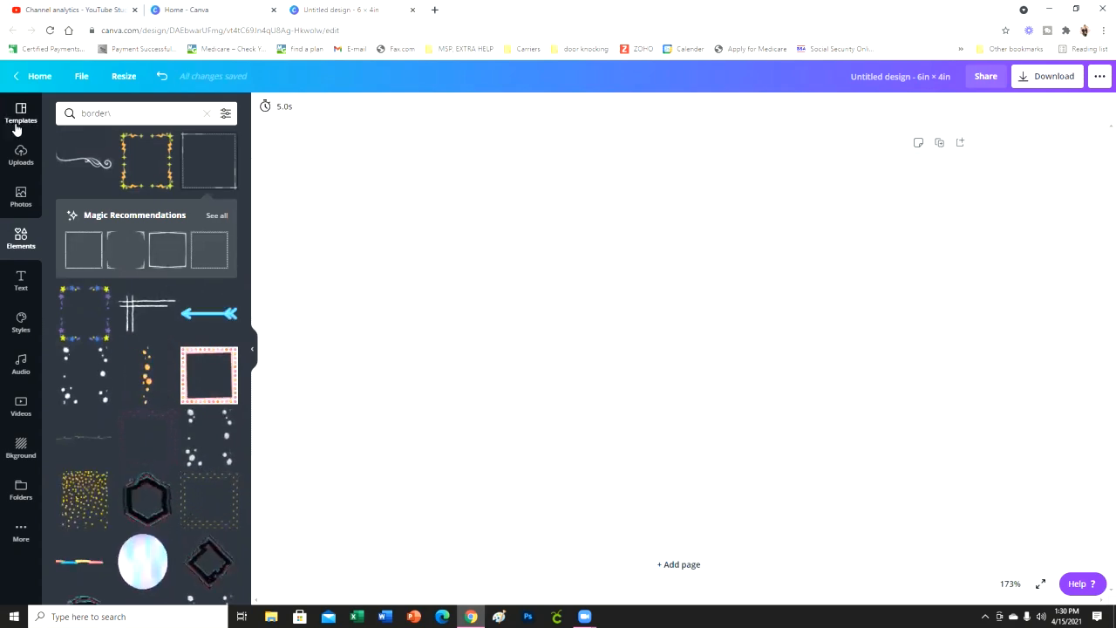
- Add a square shape from the elements library and stretch it into a rectangle that fills the page except for a narrow, even margin
left_click(21, 246)
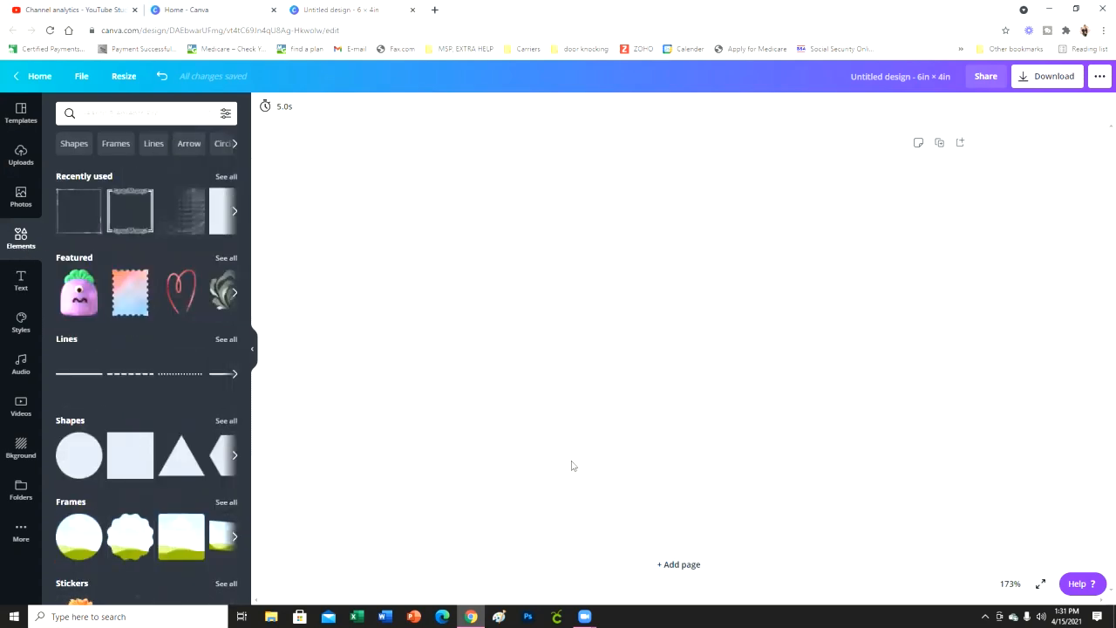
left_click(130, 455)
left_click_drag(652, 321, 483, 242)
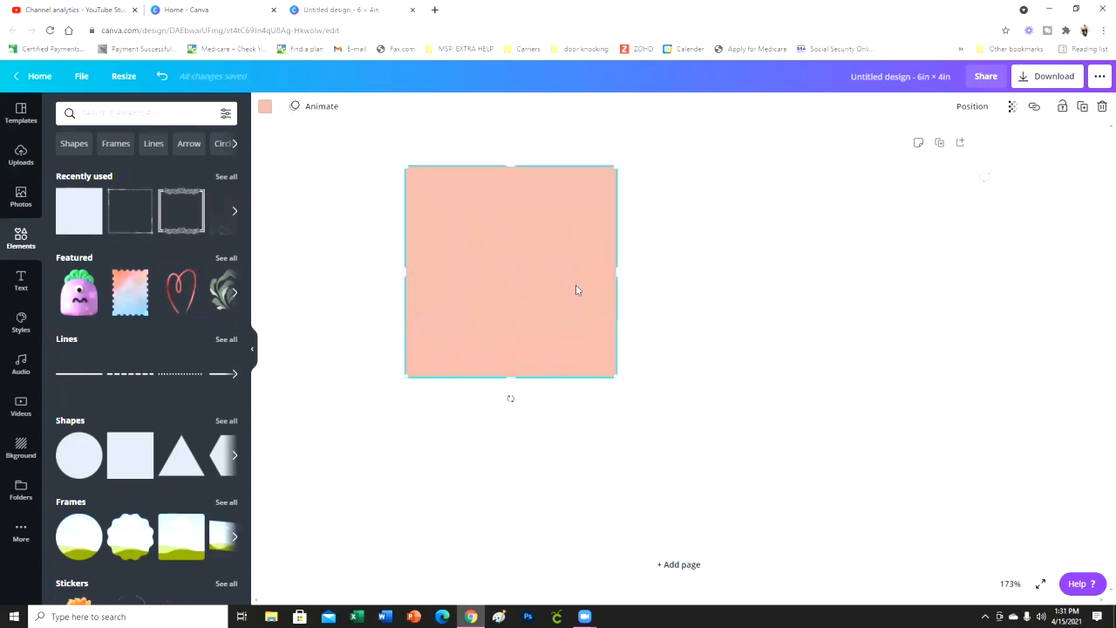
left_click_drag(622, 270, 951, 297)
left_click_drag(679, 378, 660, 527)
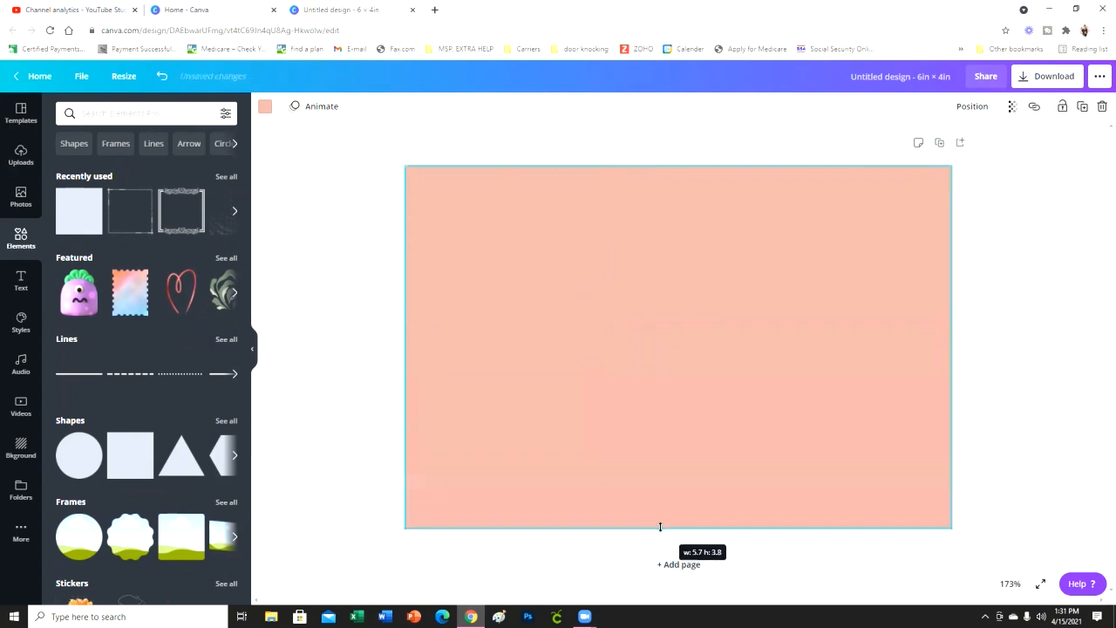
- Add a smaller white copy of the peach rectangle, centred inside it to leave a peach border
left_click(1042, 404)
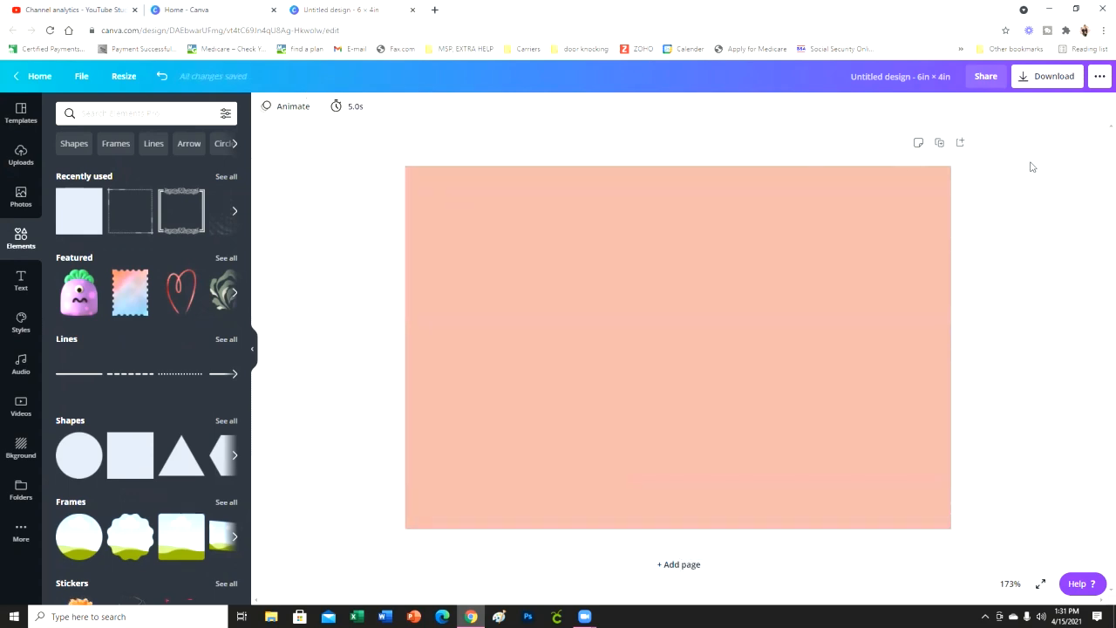
left_click(643, 321)
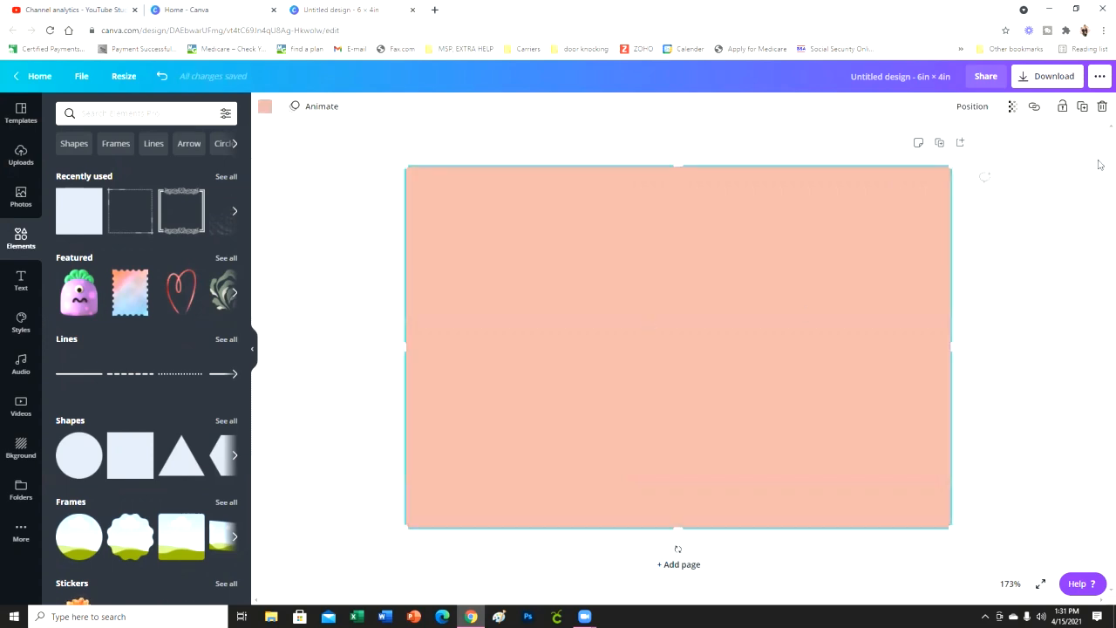
left_click(1084, 108)
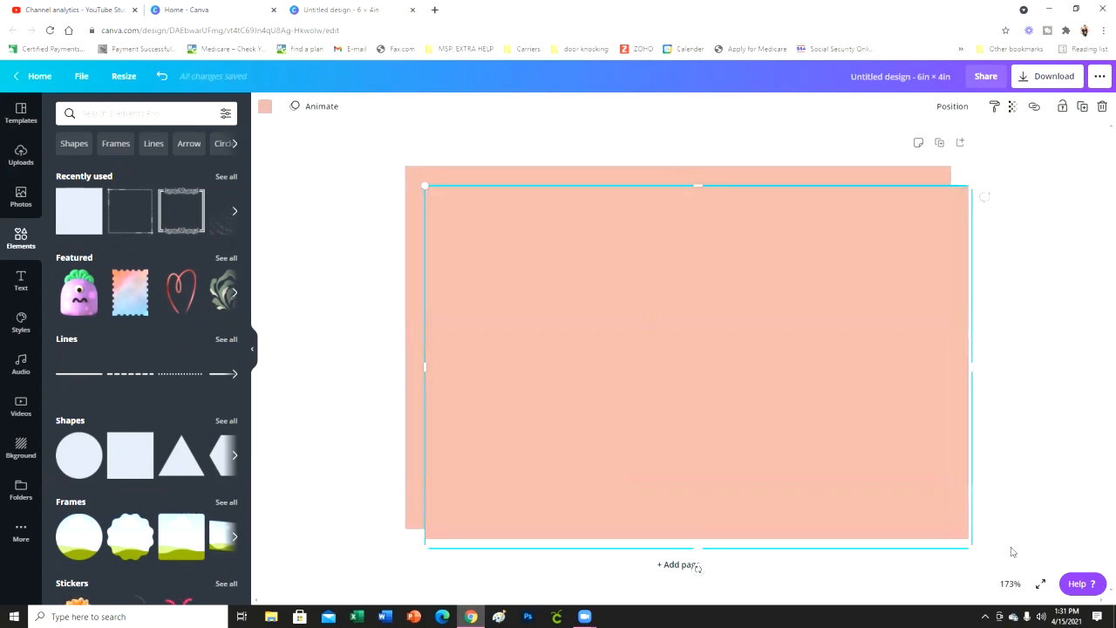
left_click_drag(974, 547, 944, 529)
left_click_drag(820, 427, 817, 421)
left_click(265, 106)
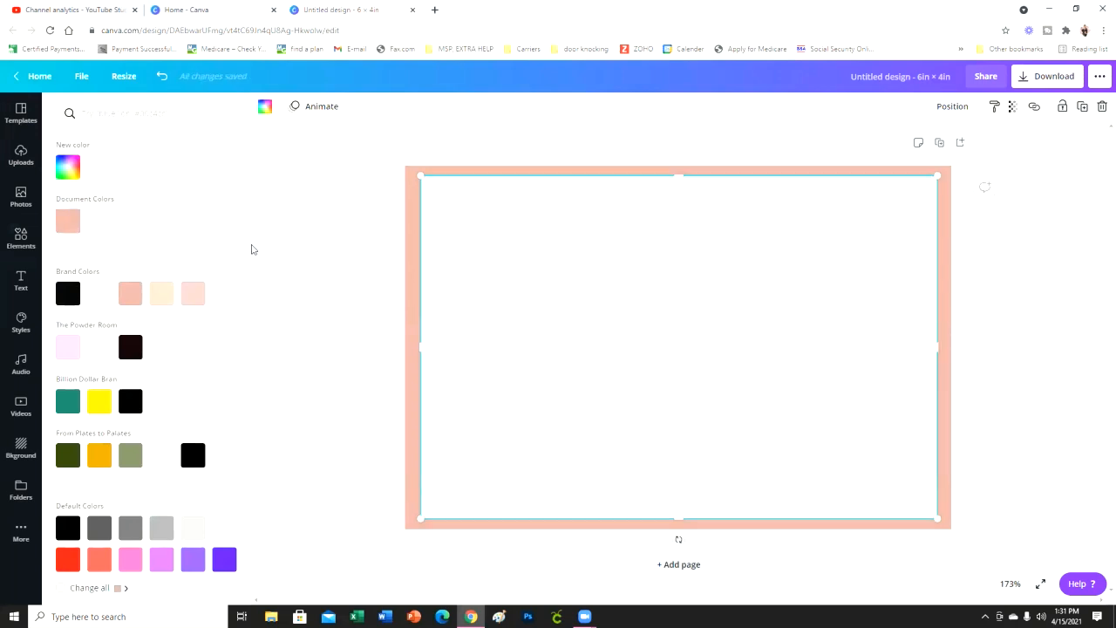
left_click(1006, 386)
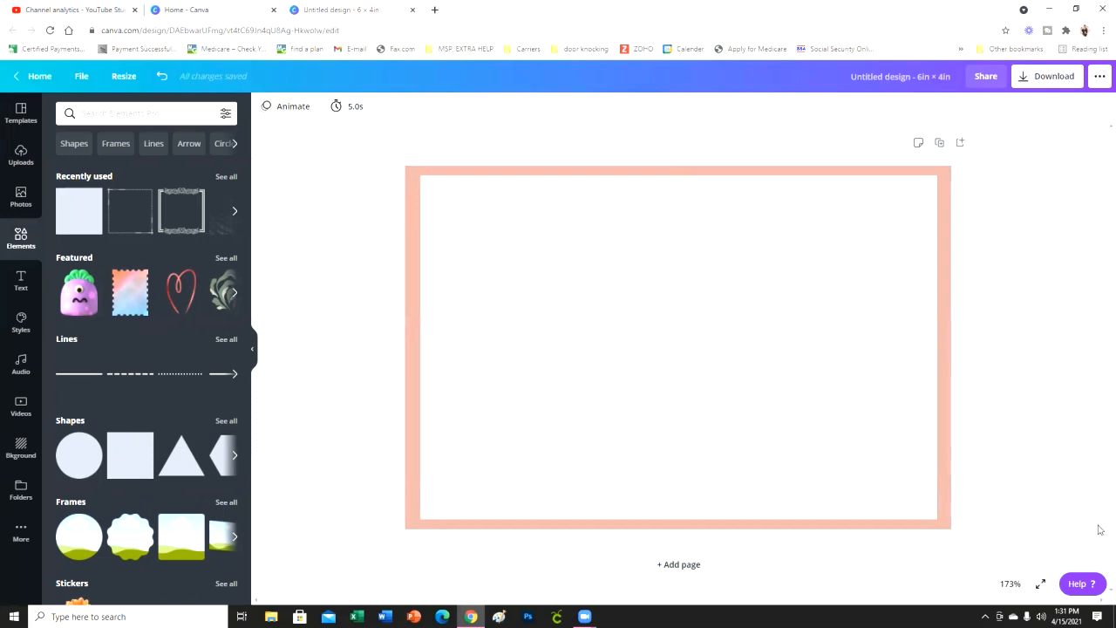
- Lower the white rectangle's upper edge slightly and group it with the peach rectangle
left_click(710, 178)
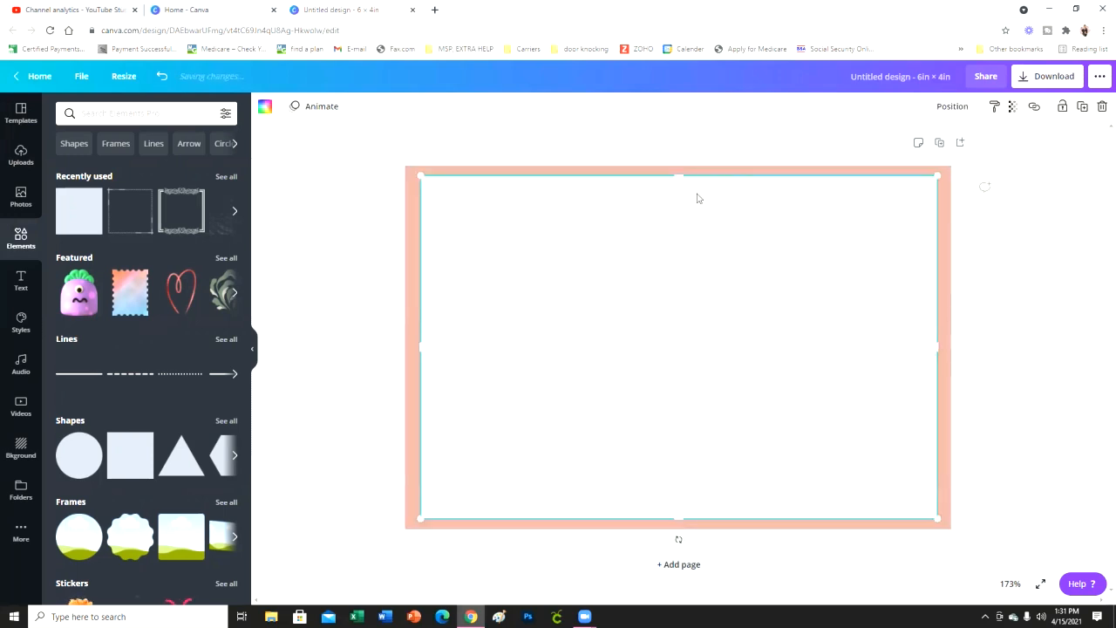
left_click_drag(681, 178, 681, 180)
left_click(1054, 246)
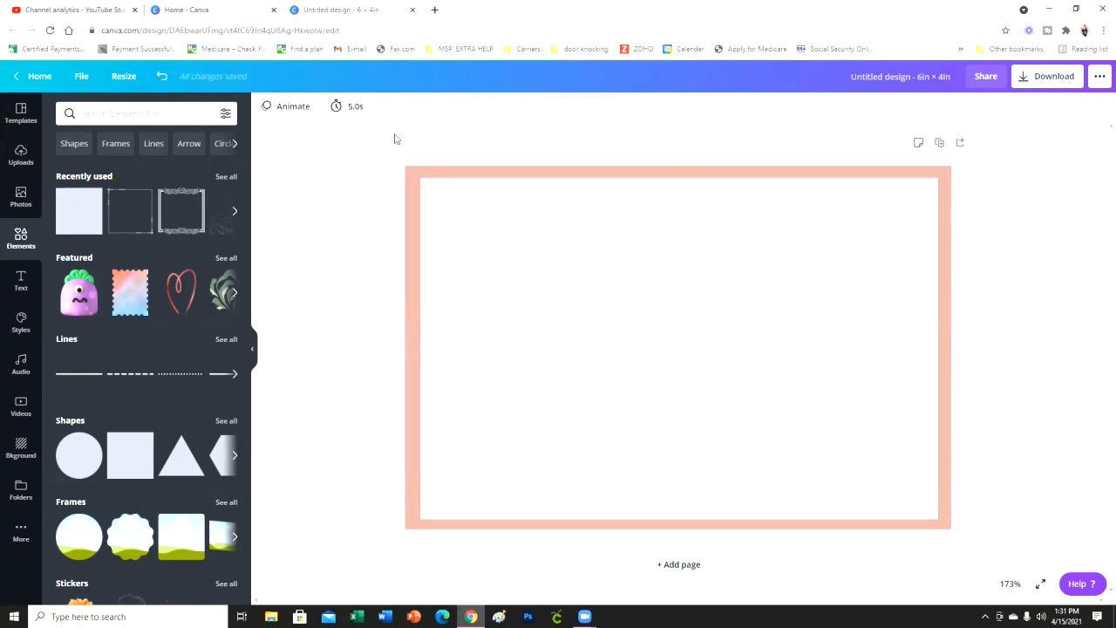
left_click_drag(408, 146, 602, 305)
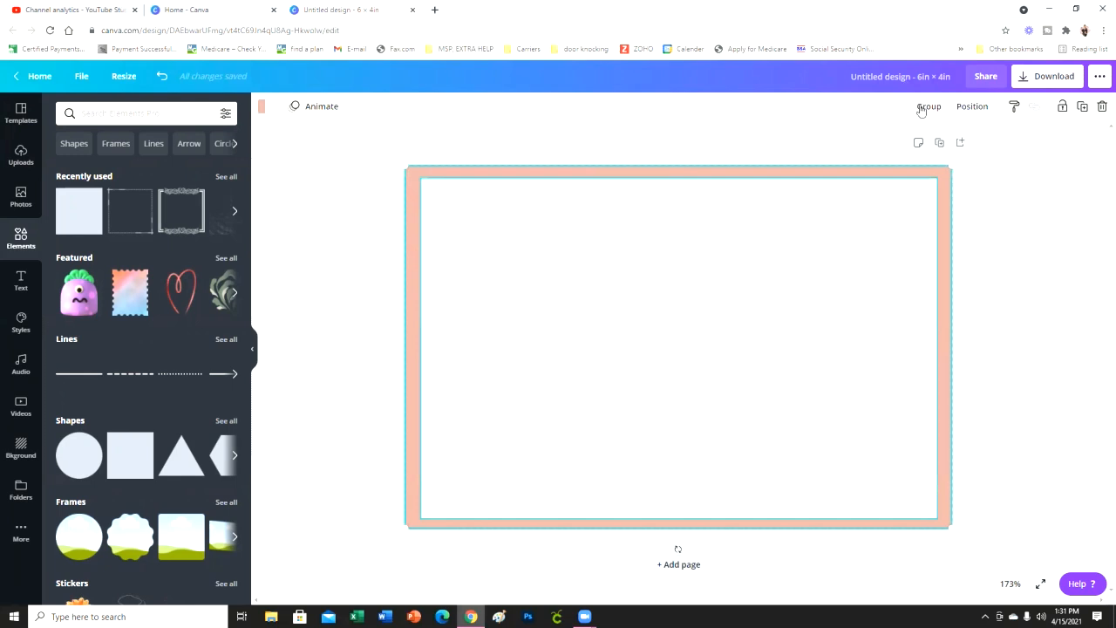
left_click(1026, 255)
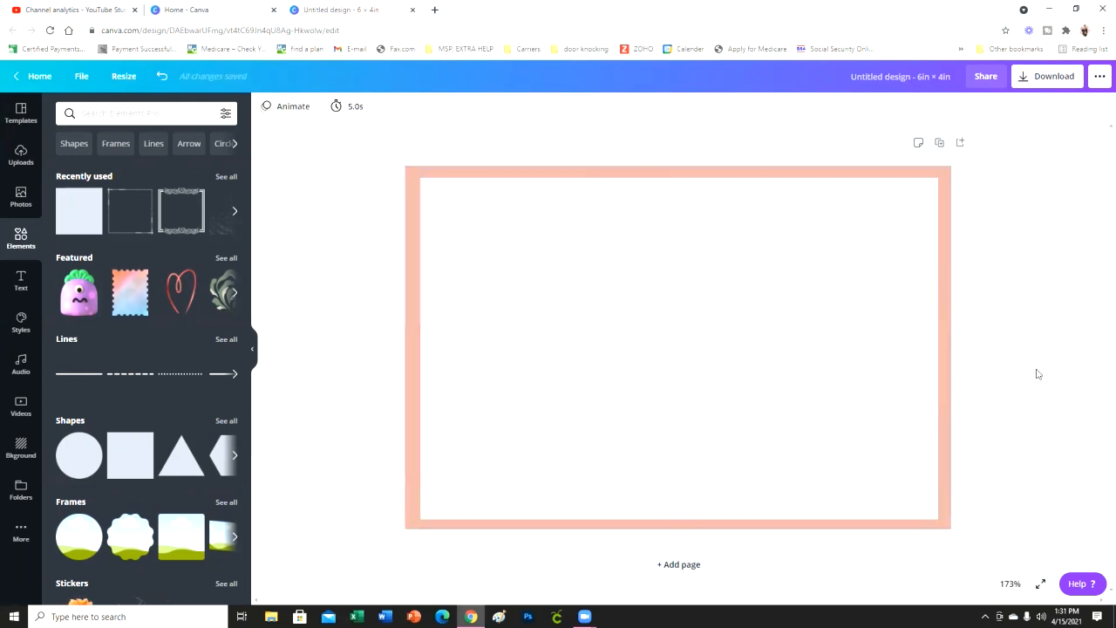
- Add the heading "Thank You", enlarge it to size 104, and centre it in the upper part of the card
left_click(21, 279)
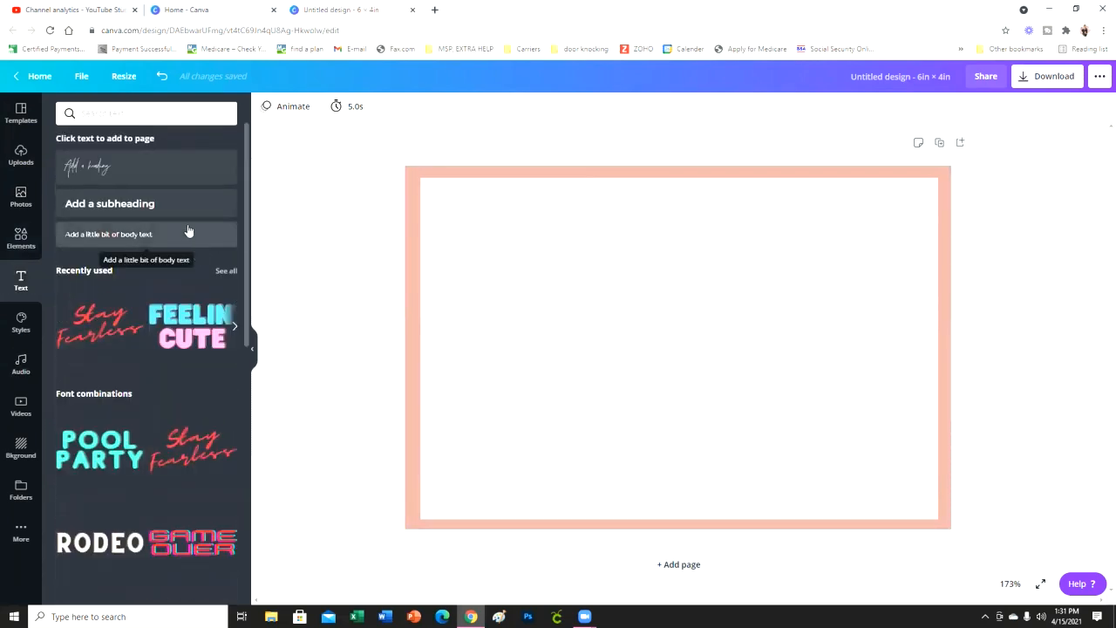
left_click(168, 170)
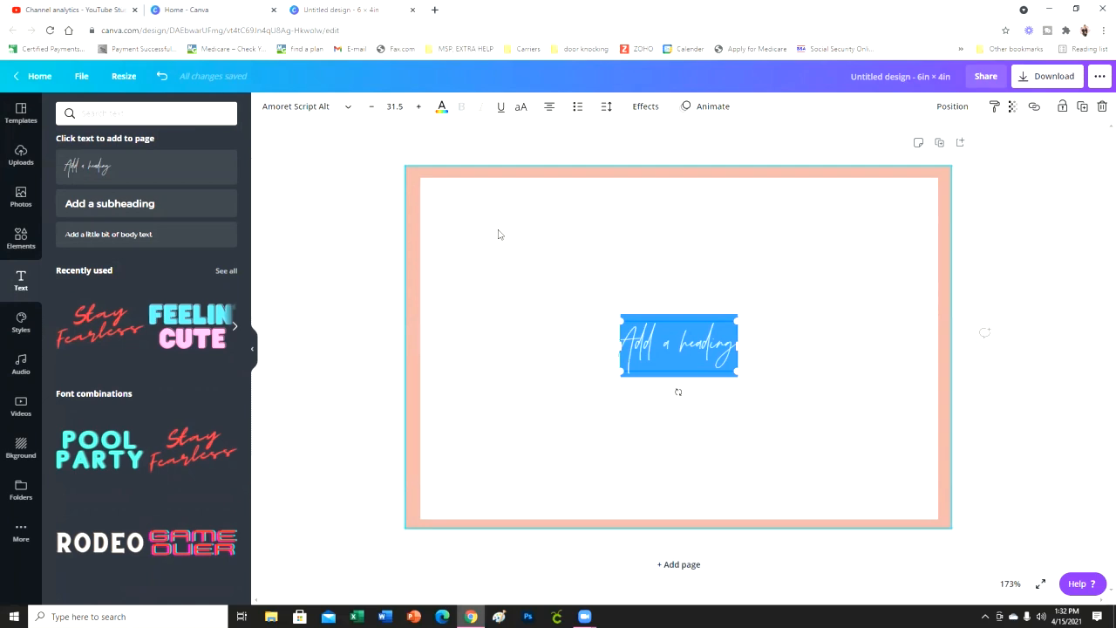
type("Thank You")
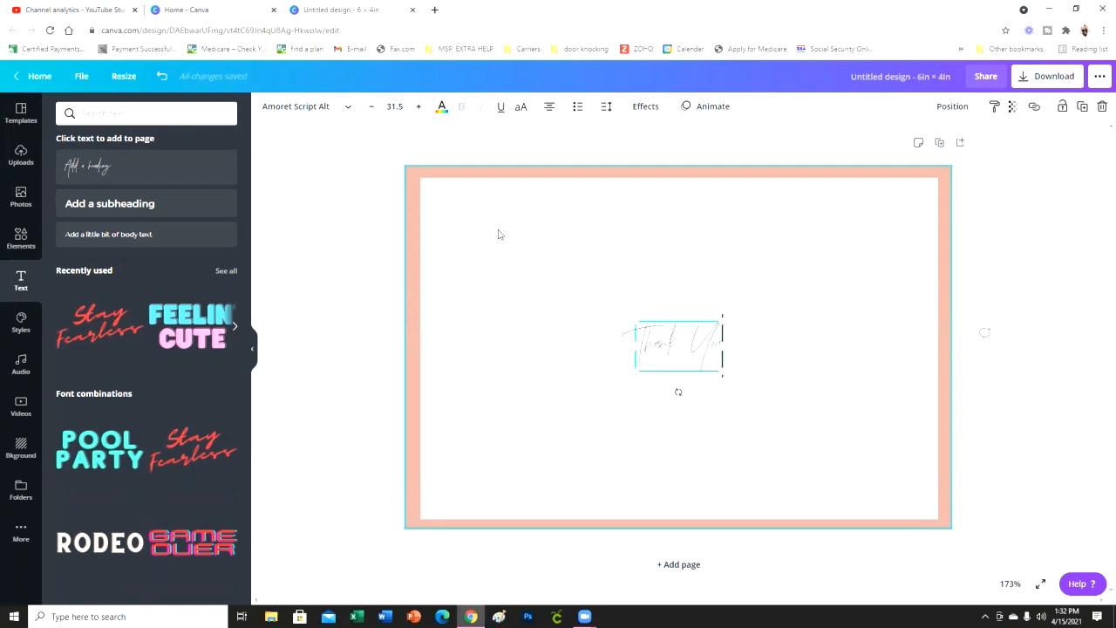
left_click_drag(723, 370, 904, 431)
left_click_drag(812, 462, 734, 325)
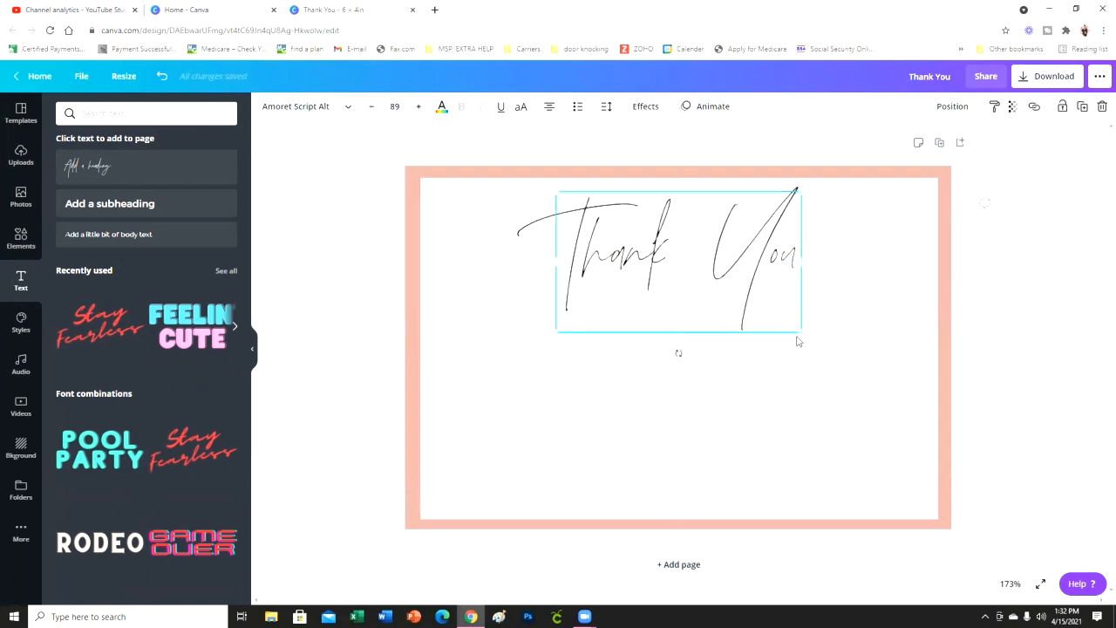
left_click_drag(815, 339, 778, 323)
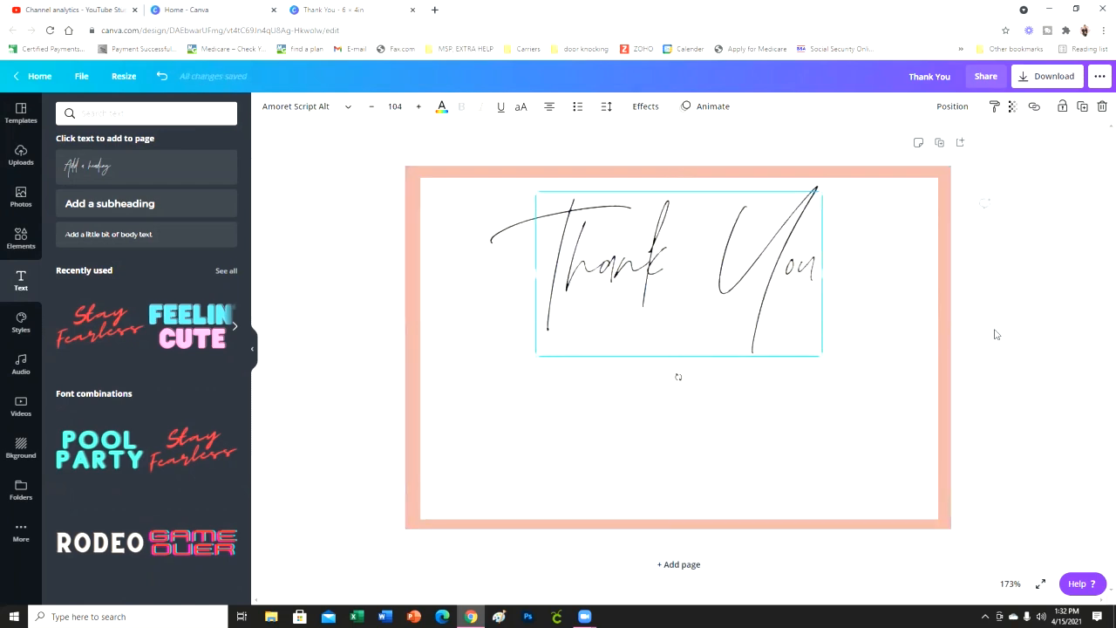
left_click(1007, 334)
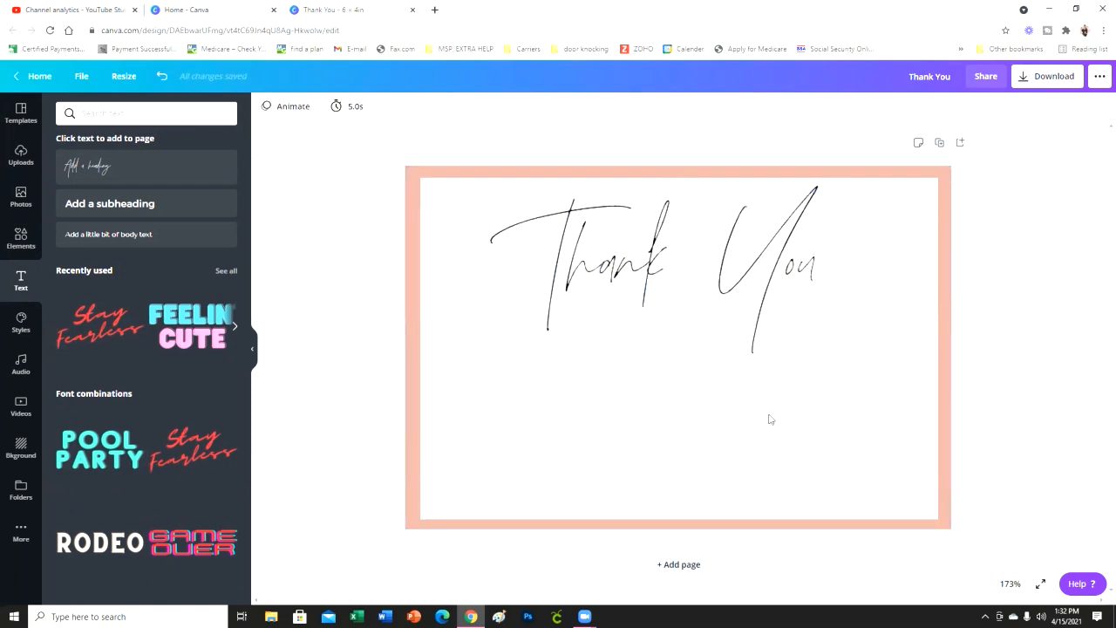
- Add a body text line reading "For Your Purchase!"
left_click(146, 232)
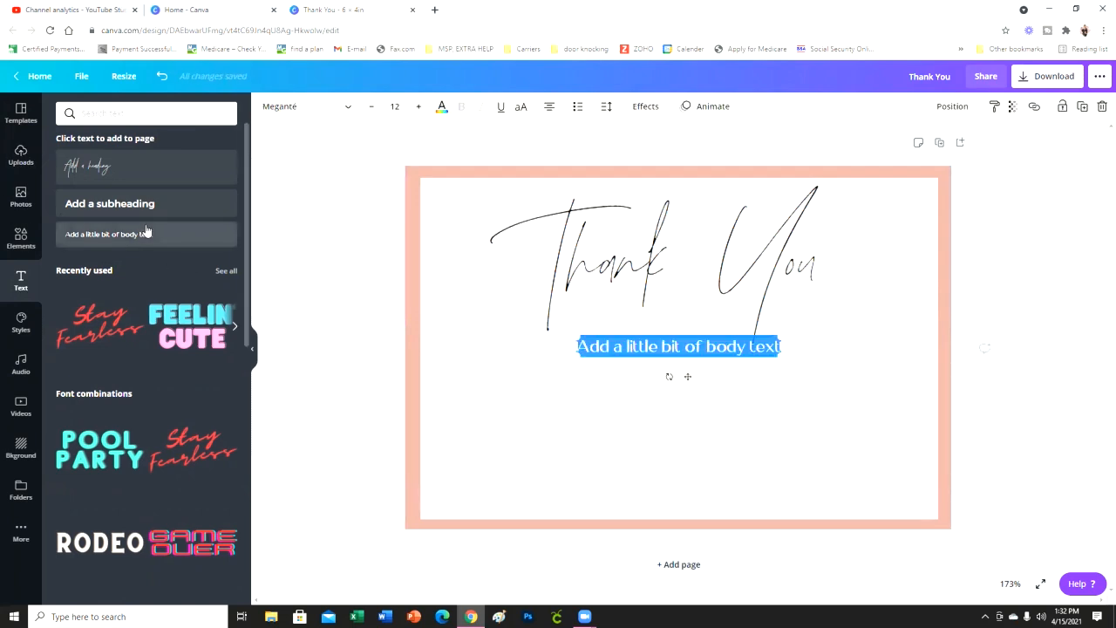
type("Fo")
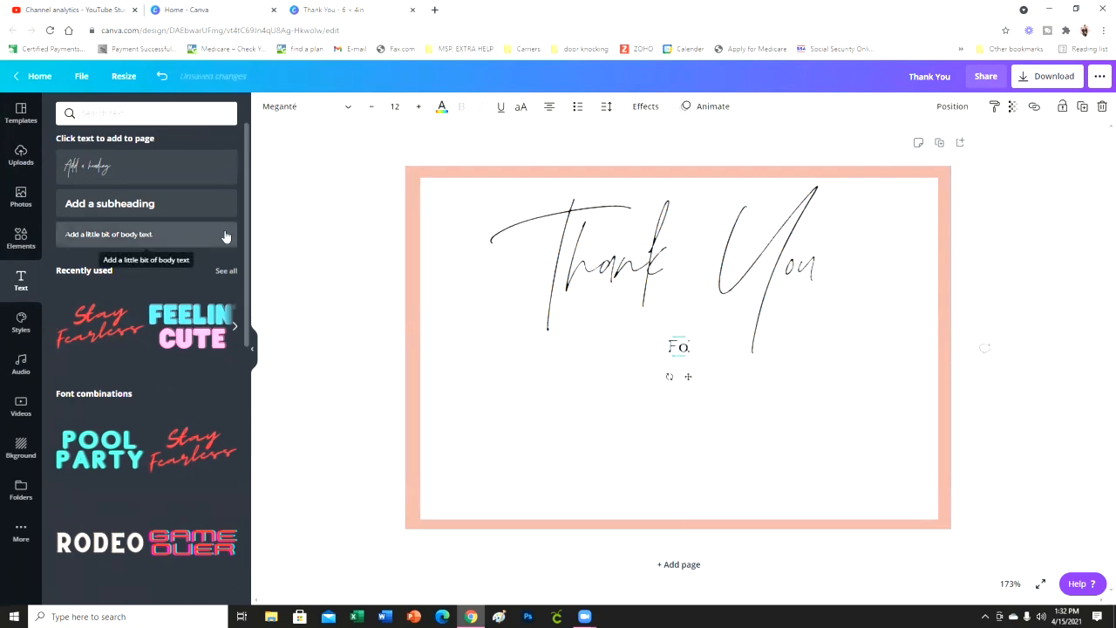
type("r Your Pu")
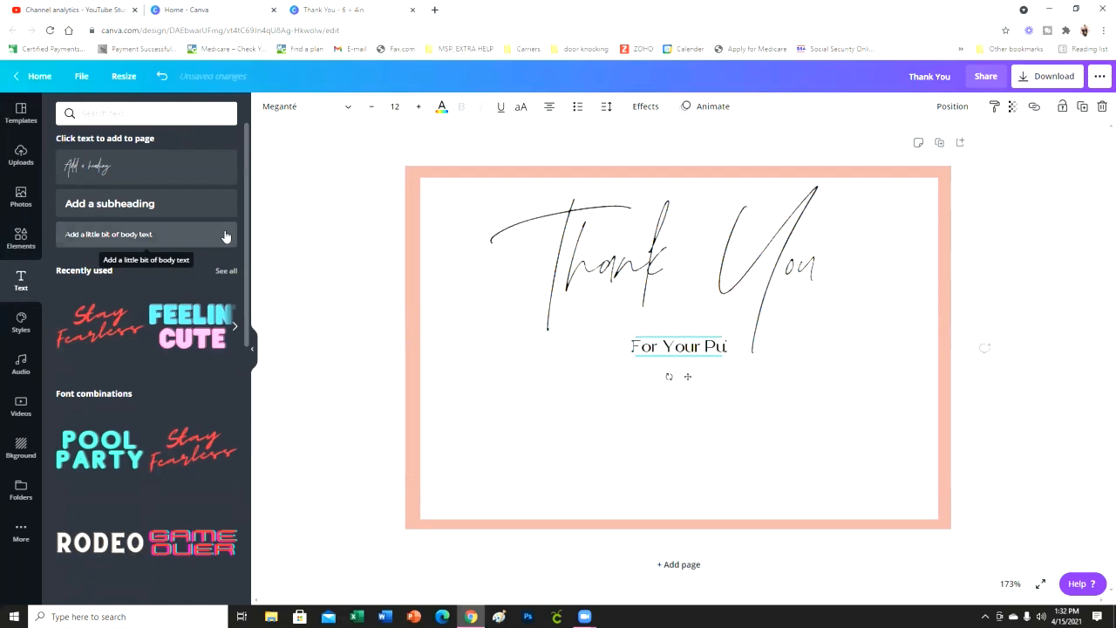
type("rchase!")
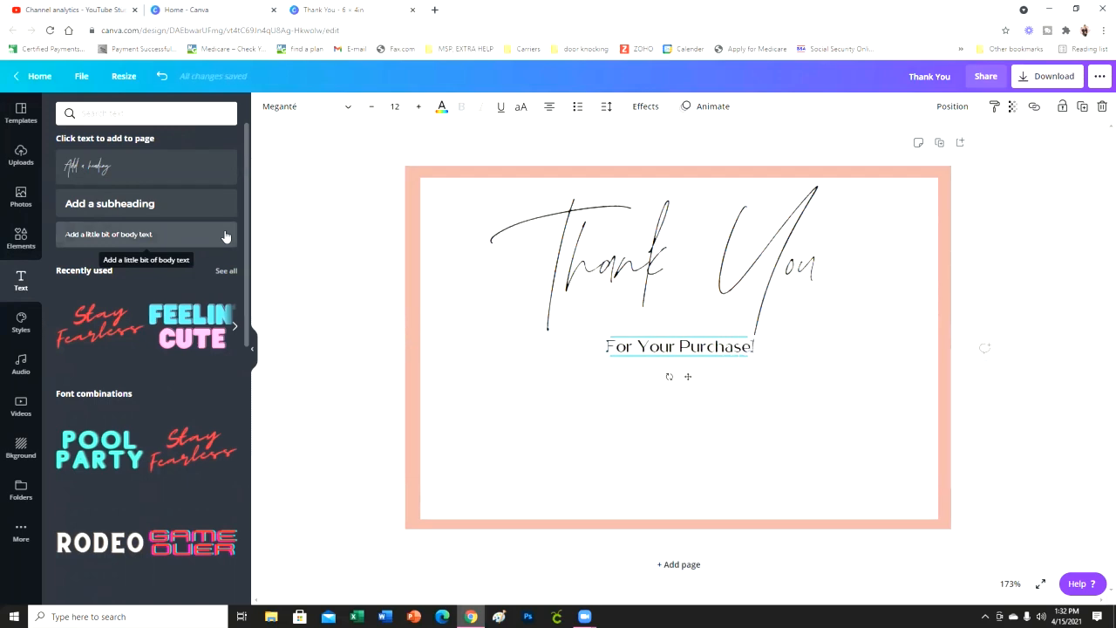
- Enlarge "For Your Purchase!" to size 13.6 and place it just under the heading, between its long descending strokes
left_click_drag(772, 412, 756, 391)
left_click(735, 355)
mouse_move(731, 353)
left_mouse_down()
mouse_move(703, 330)
mouse_move(746, 338)
left_mouse_up()
left_click(716, 354)
left_click(898, 404)
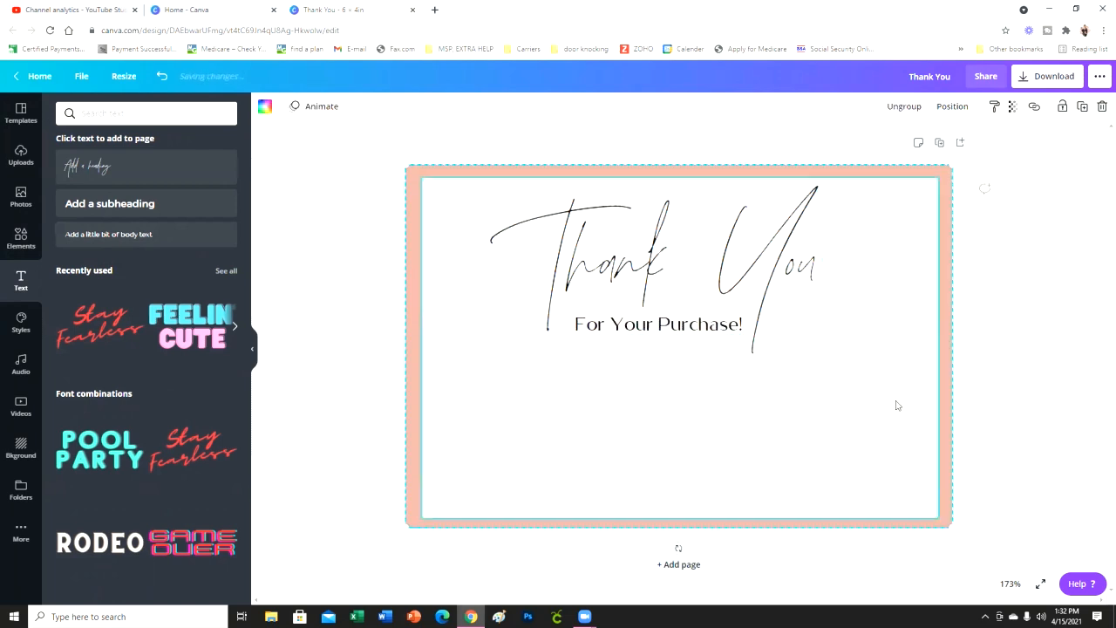
left_click_drag(793, 282, 793, 279)
left_click(727, 326)
left_click_drag(731, 326, 733, 324)
left_click(792, 332)
- Group the "Thank You" heading with the "For Your Purchase!" line
left_click(685, 321)
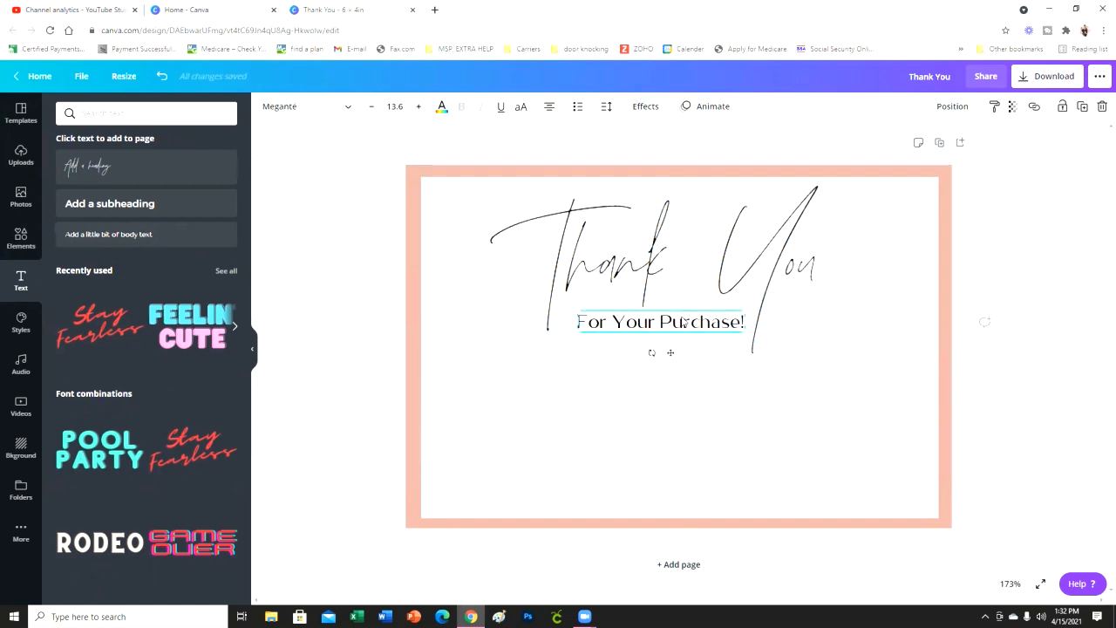
left_click(744, 249, "shift")
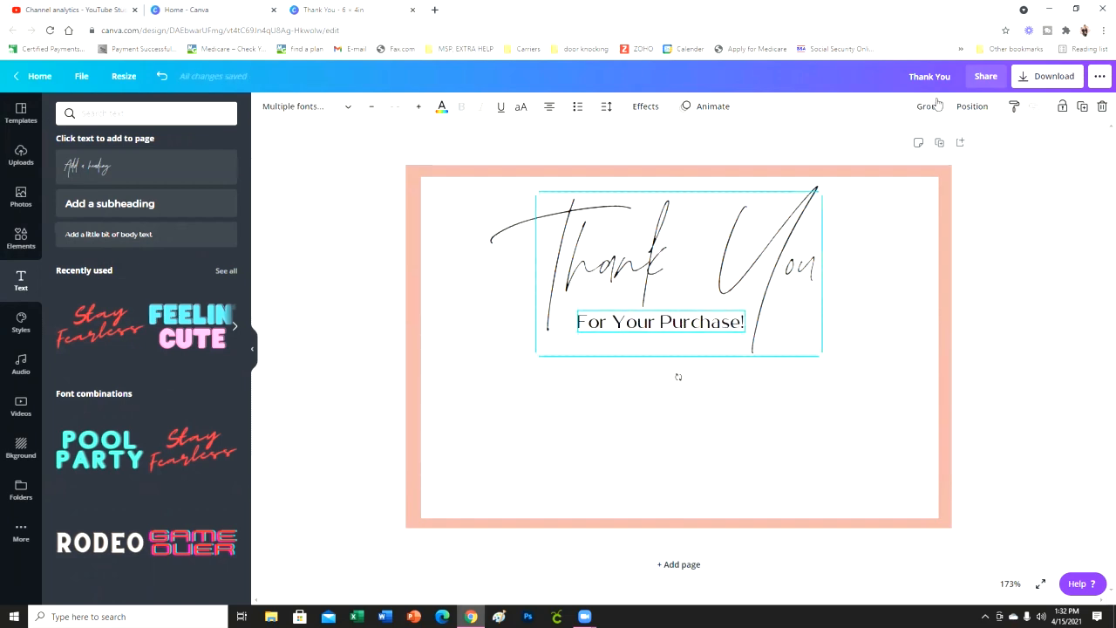
left_click(928, 106)
left_click(1034, 367)
left_click(907, 359)
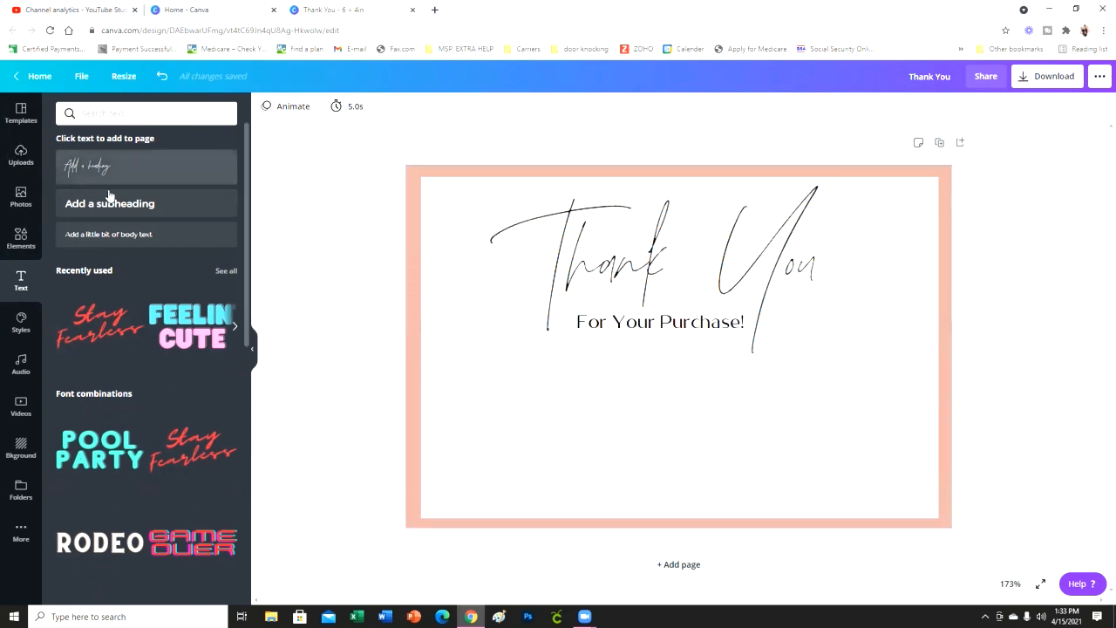
- Add another body text line reading "We truly appreciate your business."
left_click(136, 235)
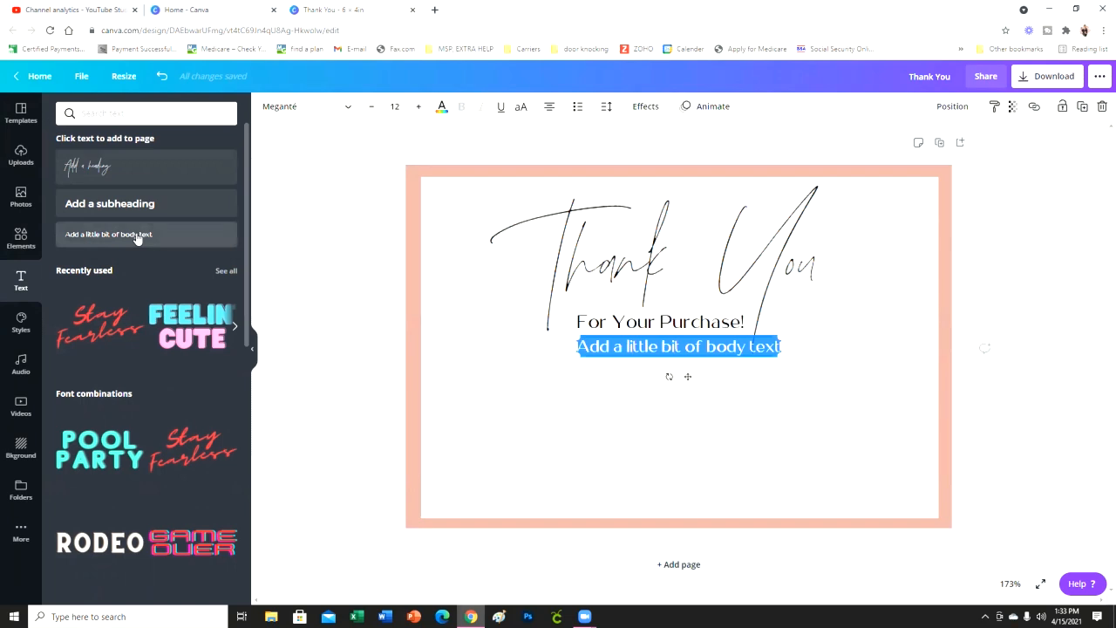
type("We truly")
type(" appreciat")
type(" you")
key("BackSpace")
key("BackSpace")
key("BackSpace")
key("BackSpace")
type("e")
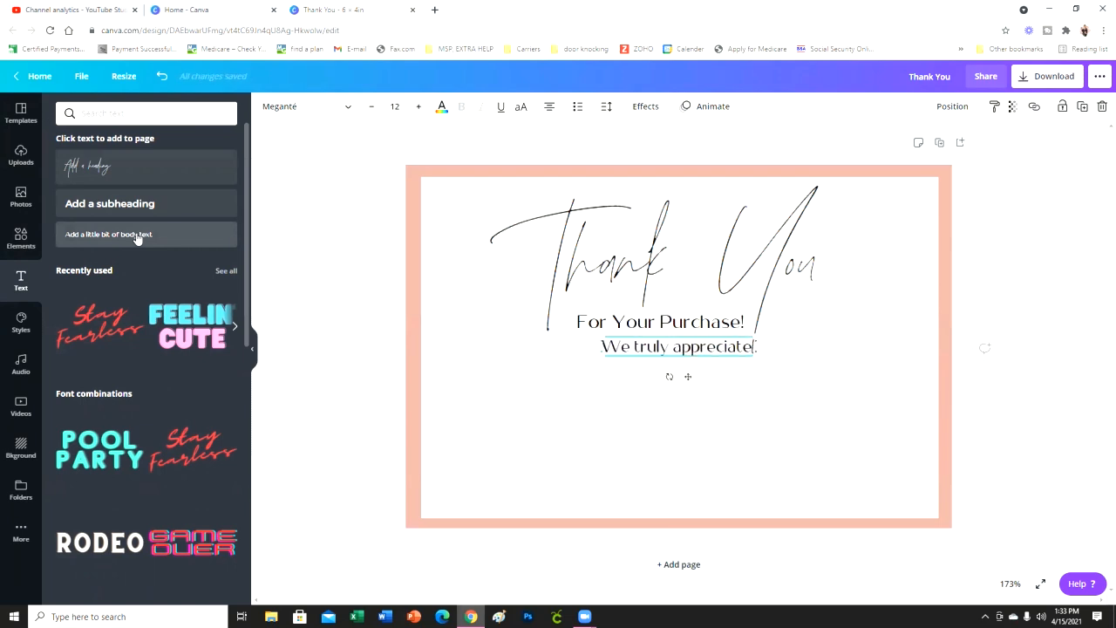
type(" your bus")
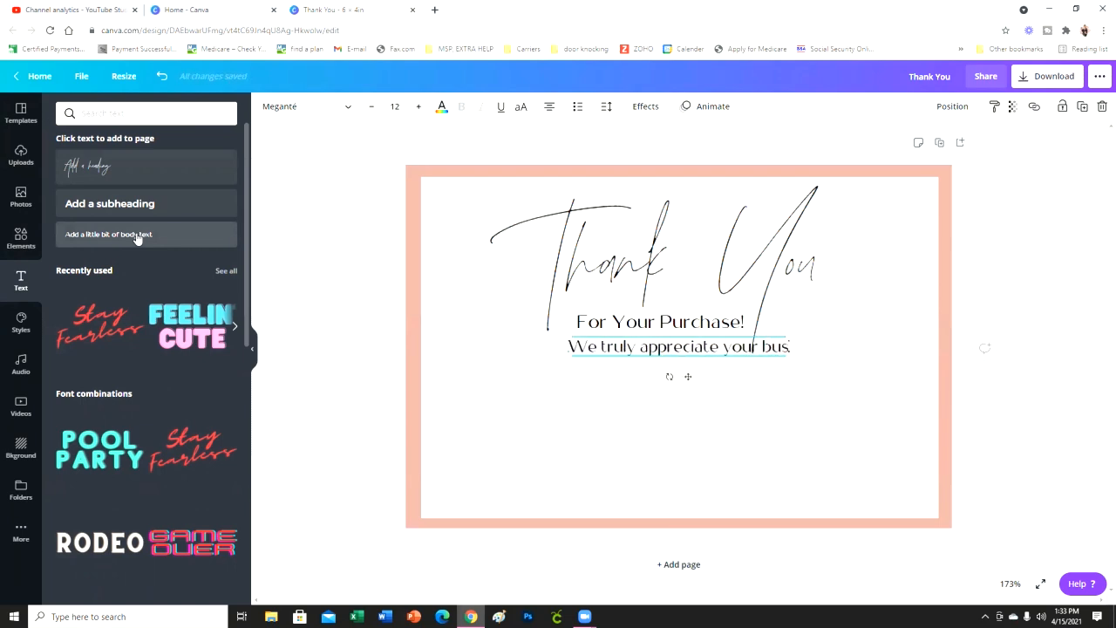
type("iness")
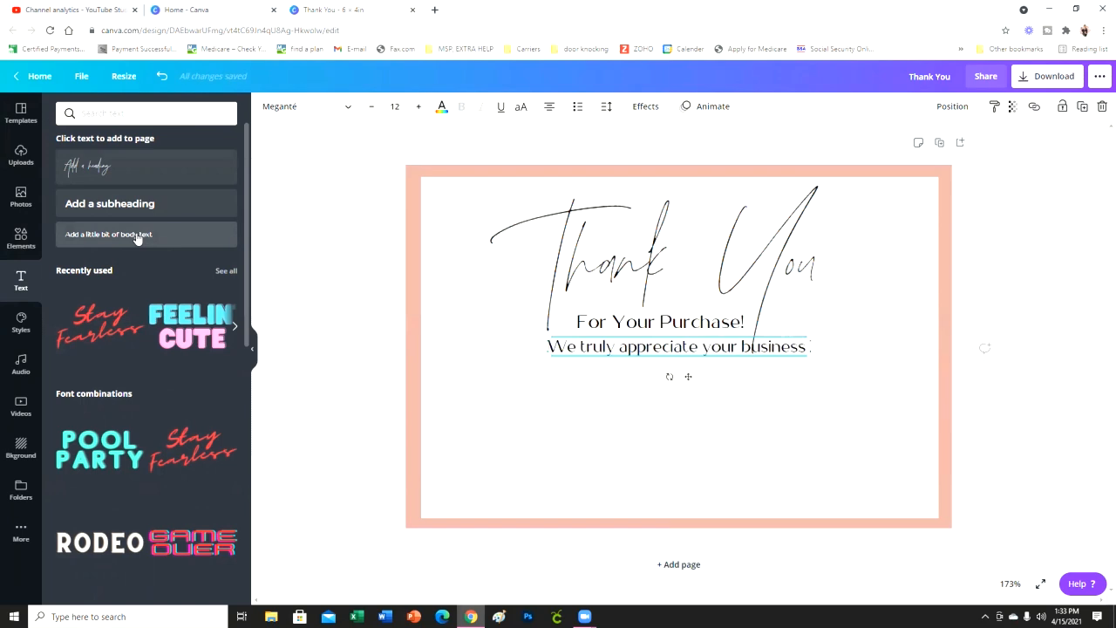
key("BackSpace")
type(".")
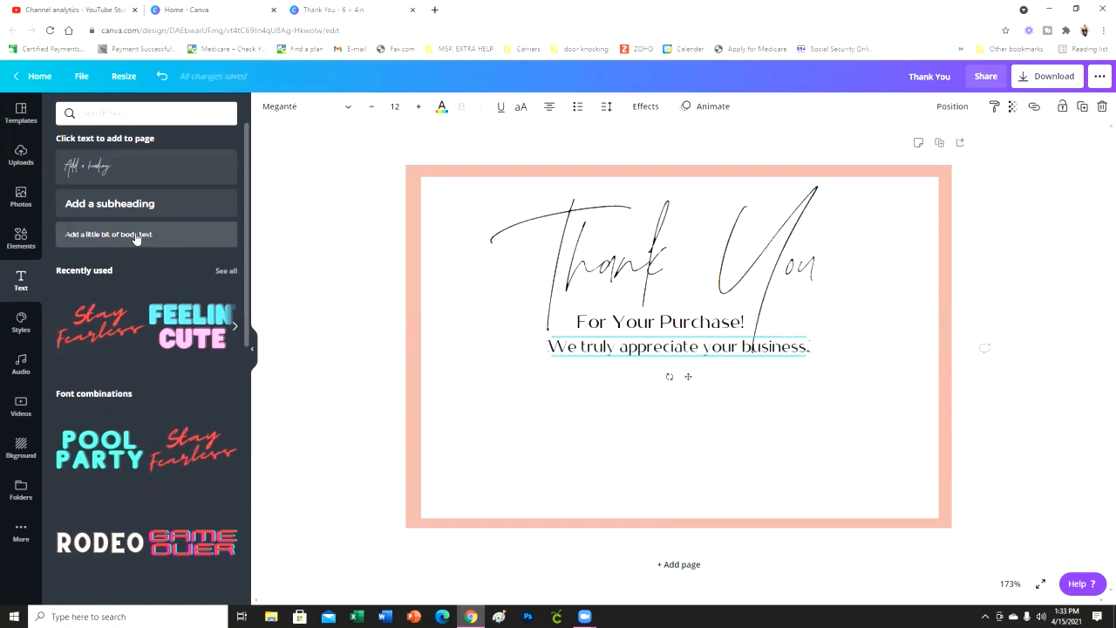
- Move "We truly appreciate your business." below the heading group, enlarge it slightly, and centre it horizontally on the card
left_click(841, 384)
left_click(694, 373)
left_click_drag(694, 373, 693, 428)
left_click_drag(810, 404, 854, 413)
left_click_drag(710, 429, 693, 427)
left_click(833, 432)
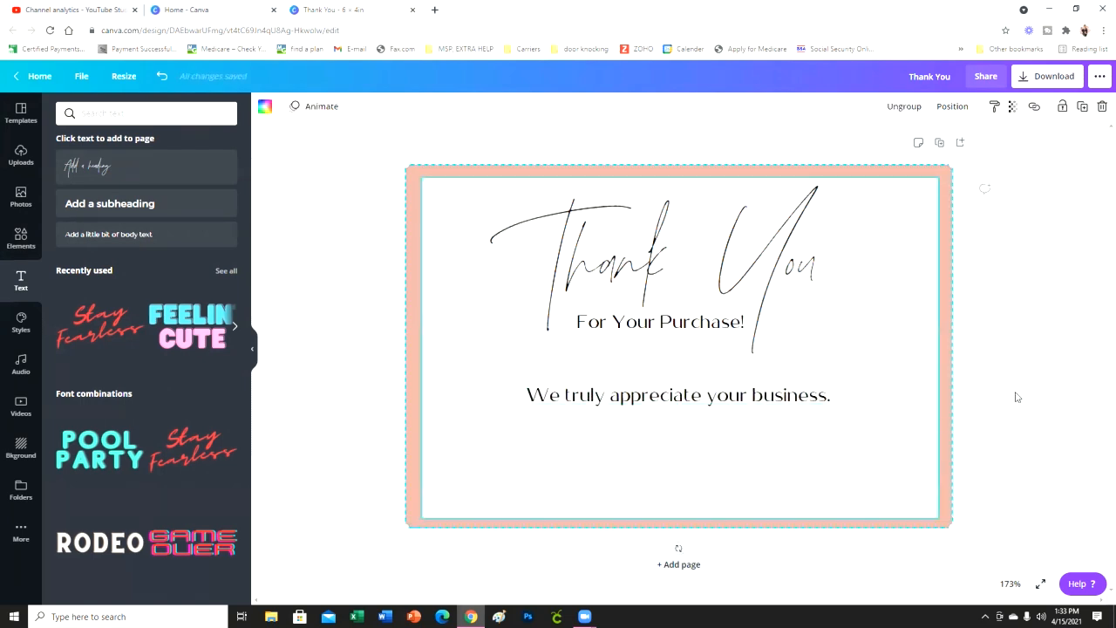
left_click(988, 340)
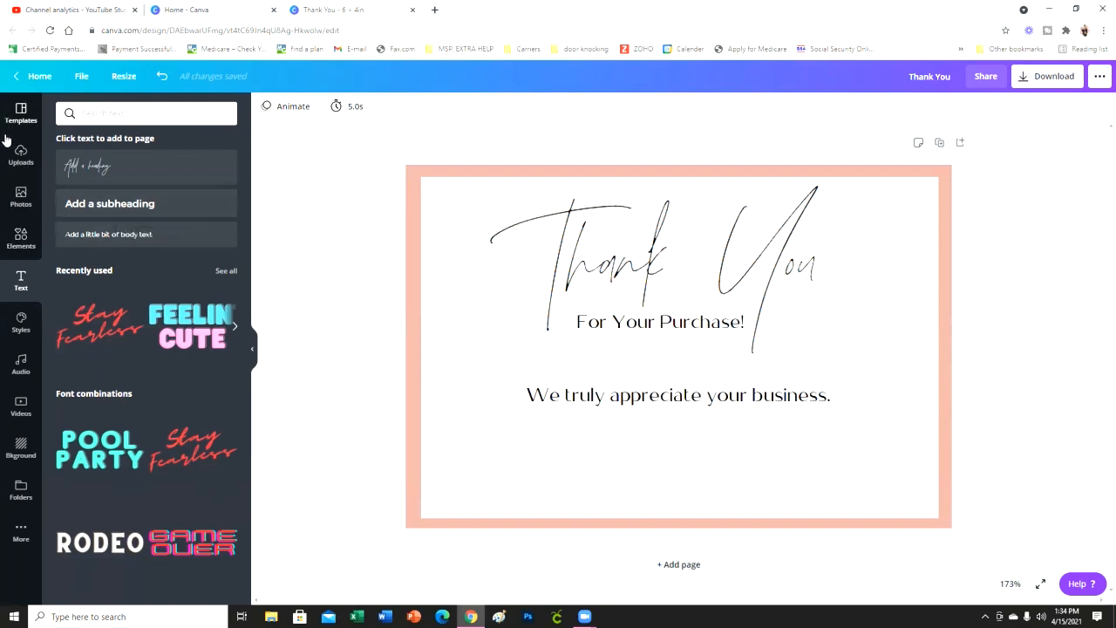
- Search the elements library for "youtube" and add the white stacked "You Tube" logo to the card
left_click(20, 239)
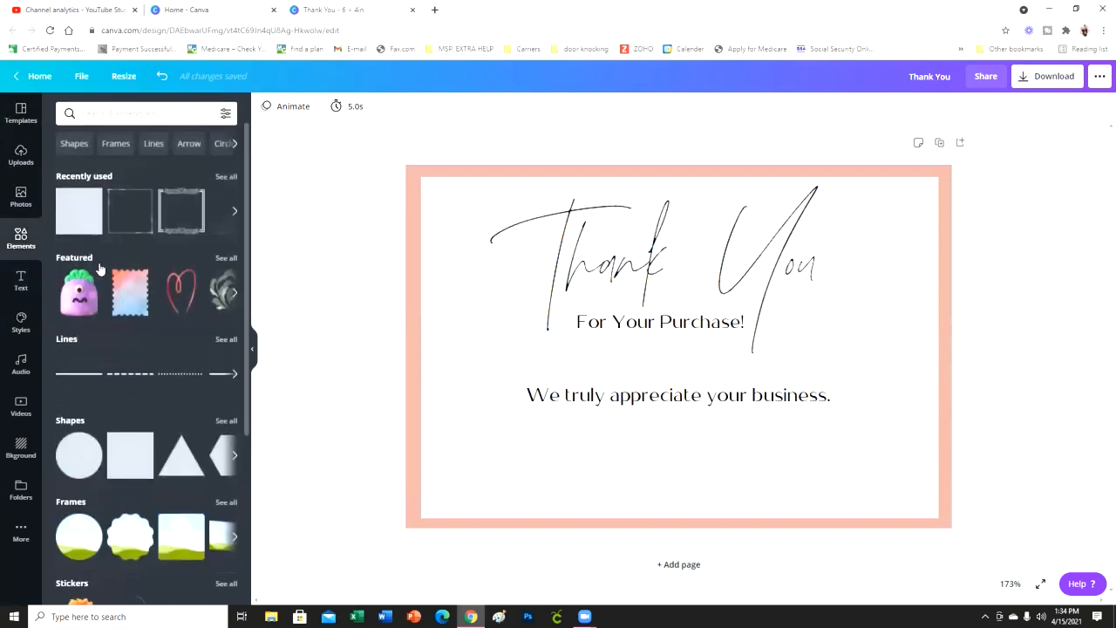
left_click(186, 114)
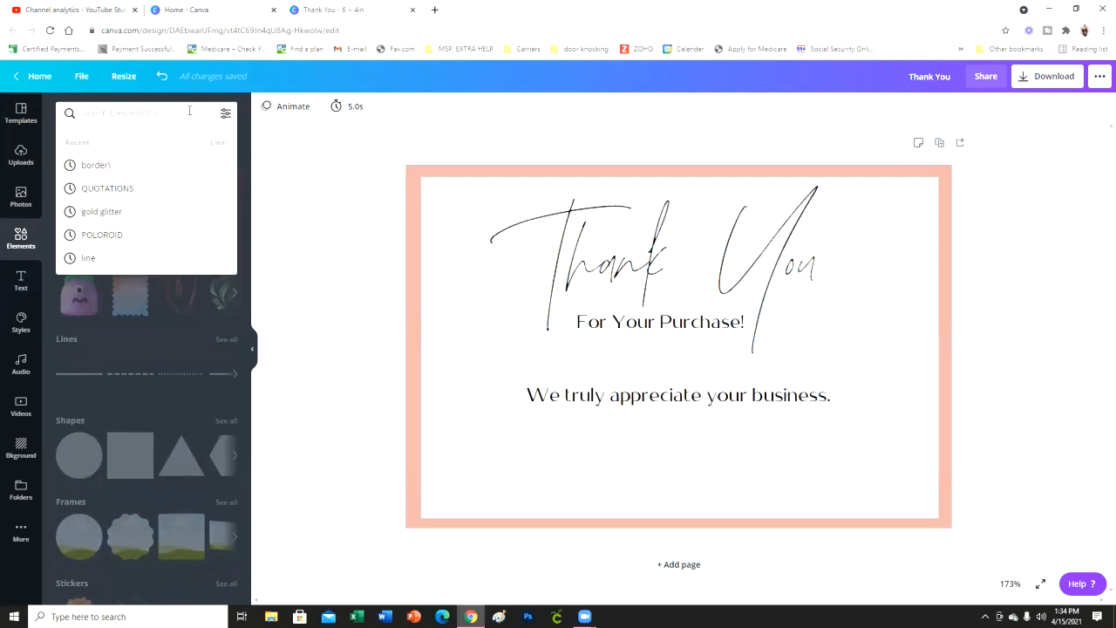
type("youtube")
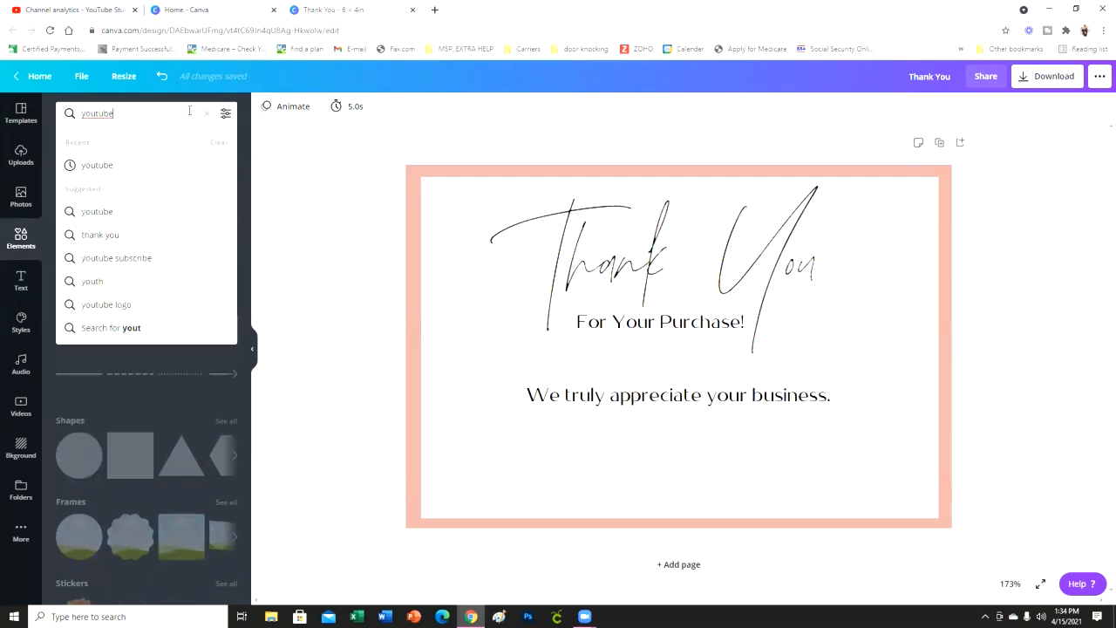
key("Return")
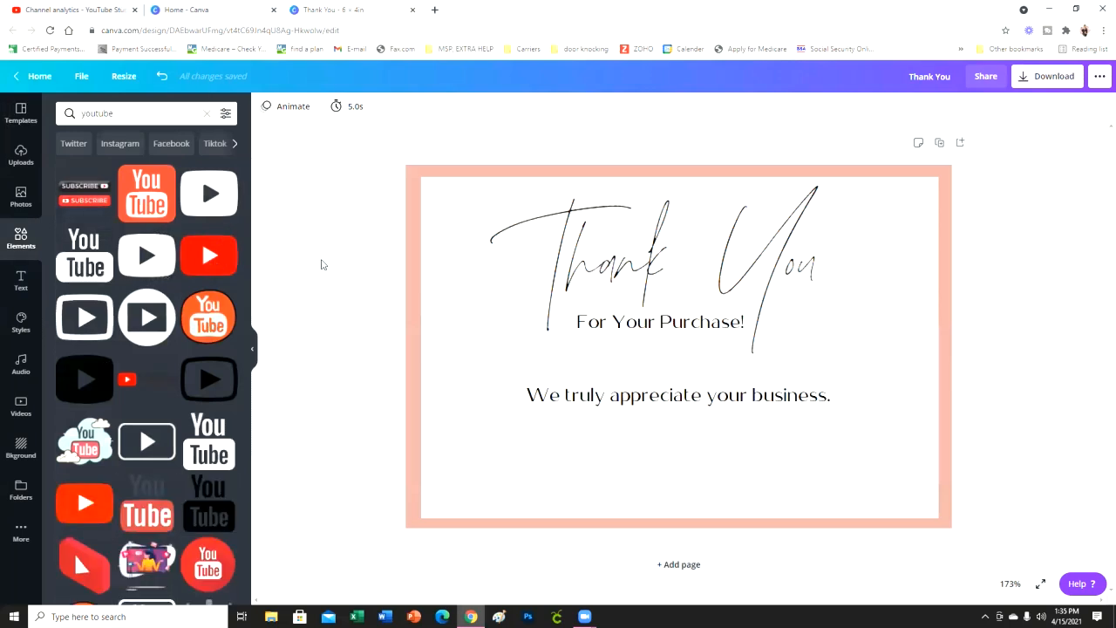
left_click(85, 254)
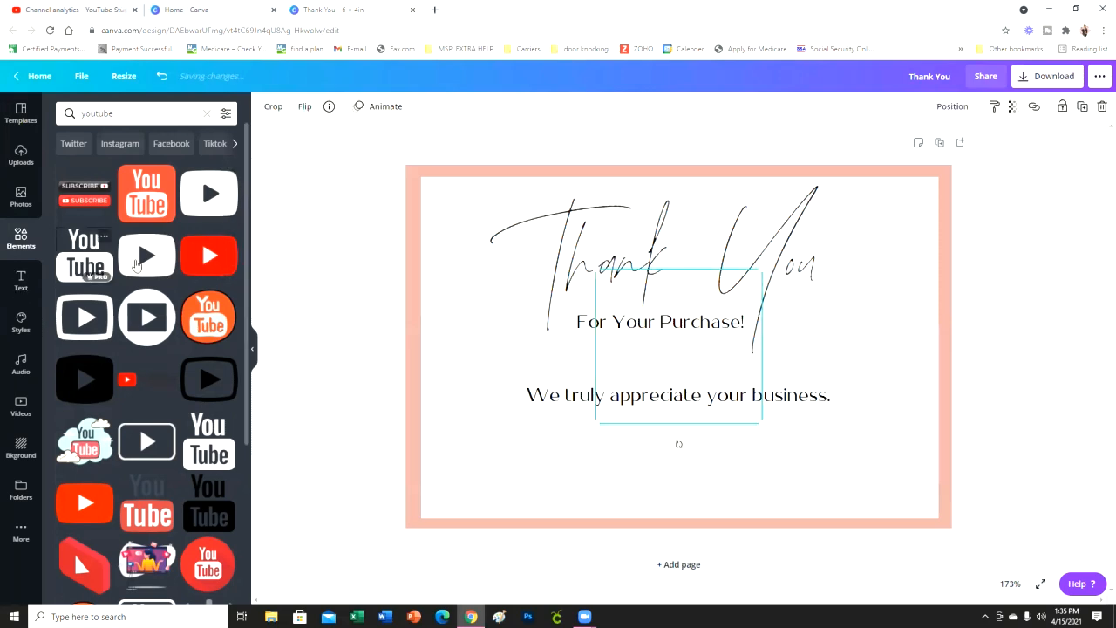
- Shrink the YouTube logo into the card's lower-left corner and recolour it with the light pink brand colour
left_click_drag(708, 385, 545, 422)
left_click(743, 367)
left_click_drag(562, 478, 460, 483)
left_click(266, 106)
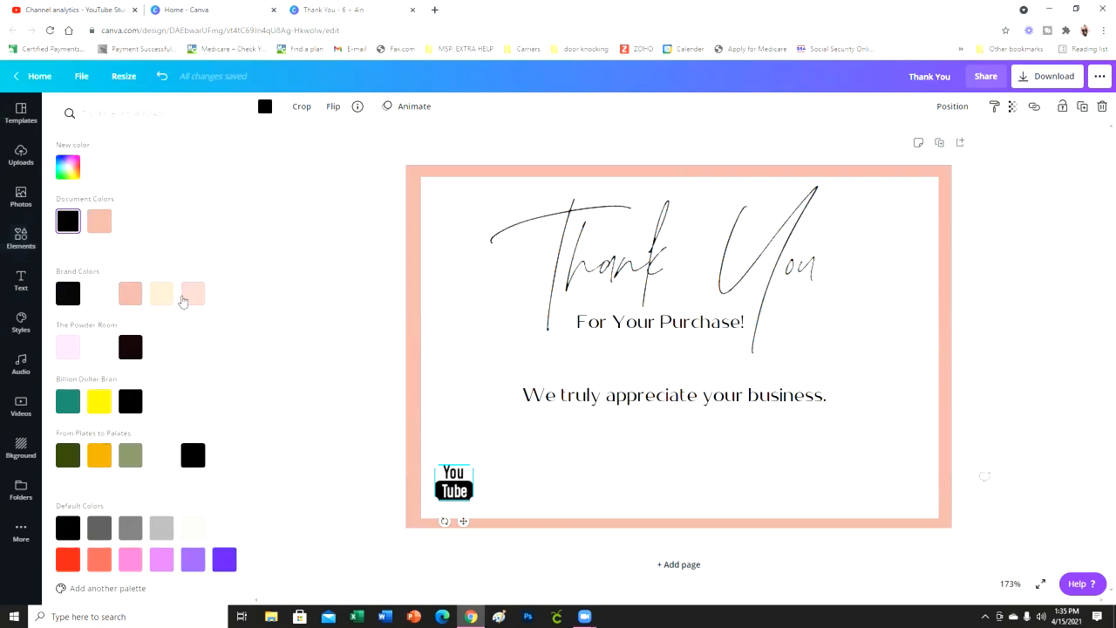
left_click(192, 294)
left_click(349, 325)
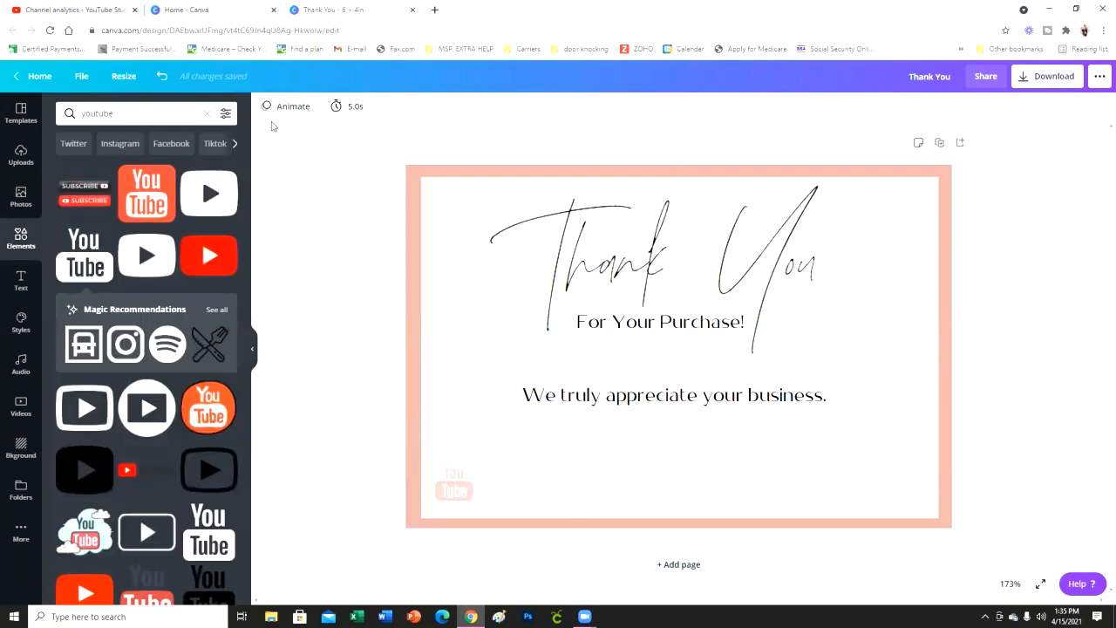
- Clear the elements search and place a duplicate of "We truly appreciate your business." beside the YouTube logo
left_click(137, 113)
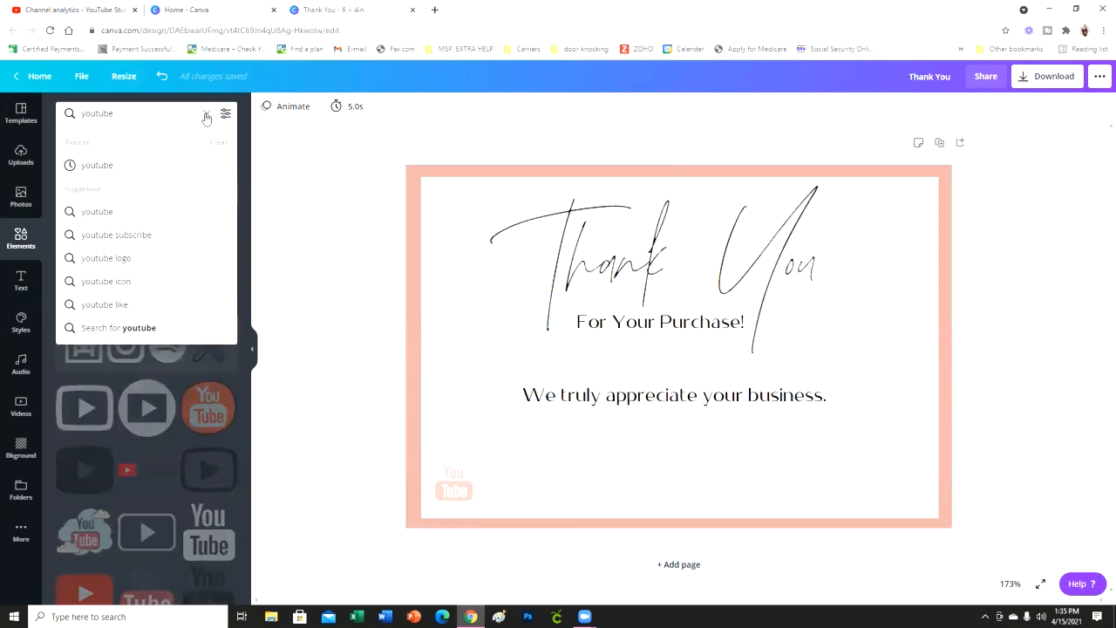
left_click(207, 114)
left_click(812, 395)
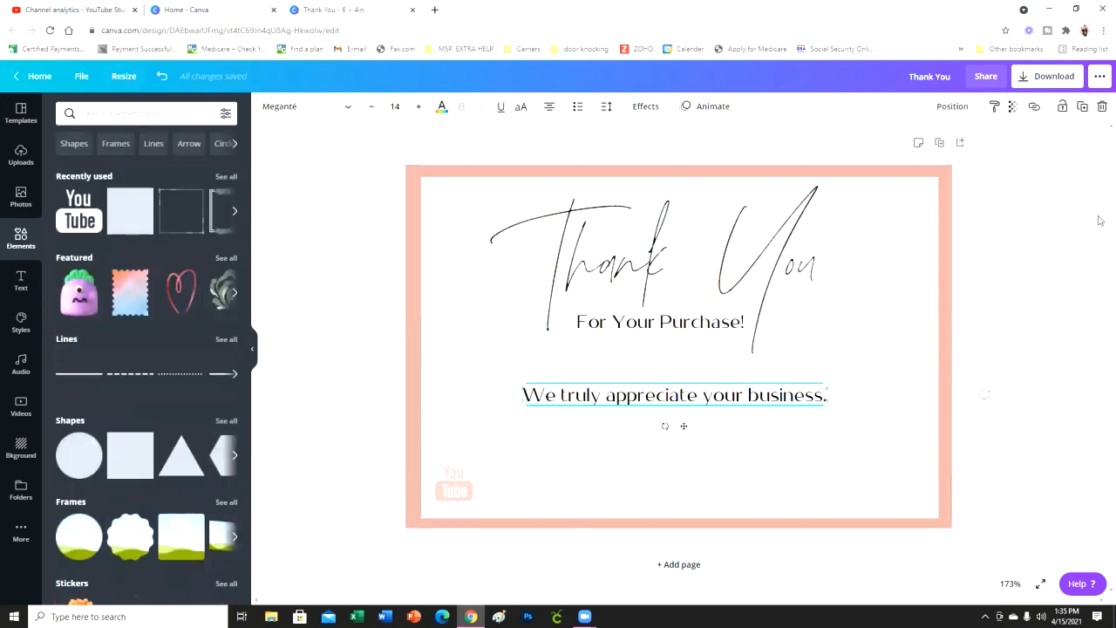
left_click(1083, 107)
left_click_drag(712, 451, 644, 522)
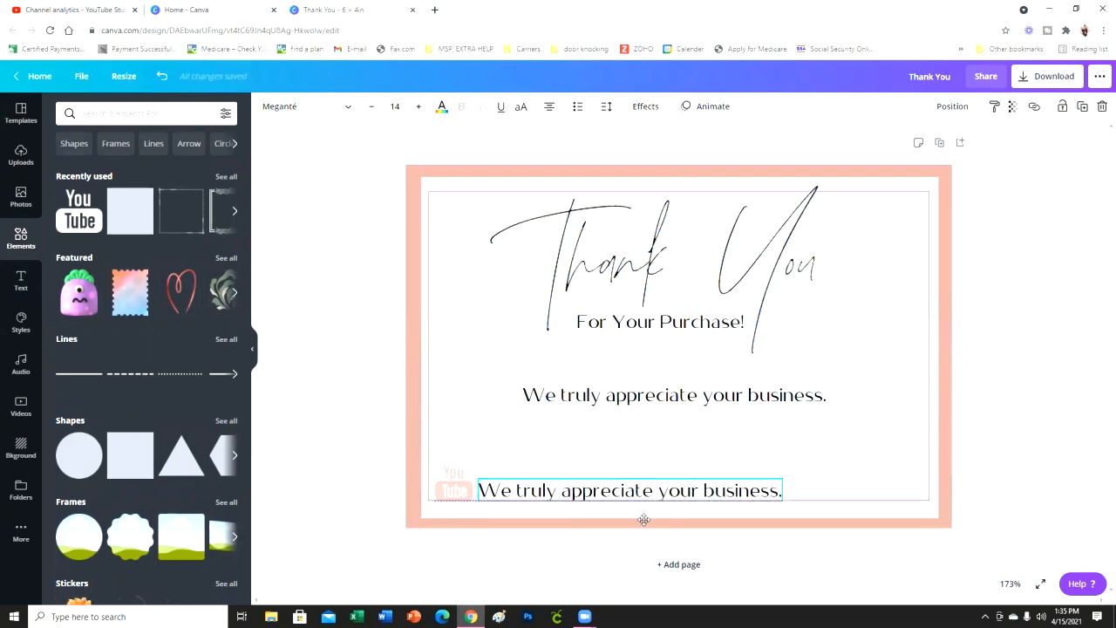
- Replace the duplicated line's text with "Angel B. Designs"
double_click(641, 490)
key("BackSpace")
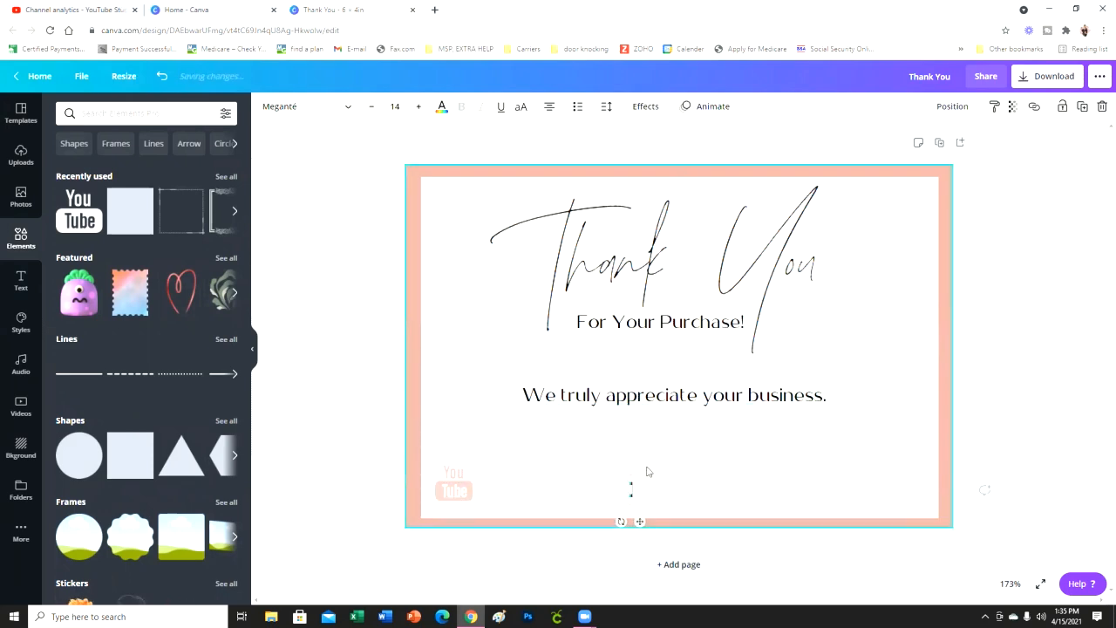
type("a")
key("BackSpace")
type("Angel B. D.")
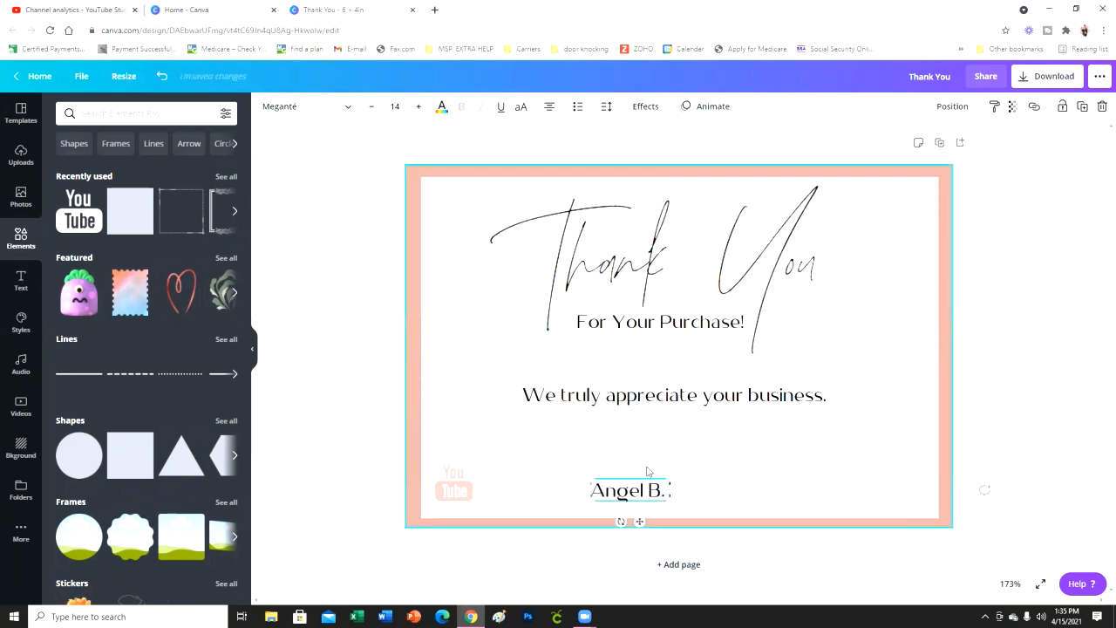
type("esing")
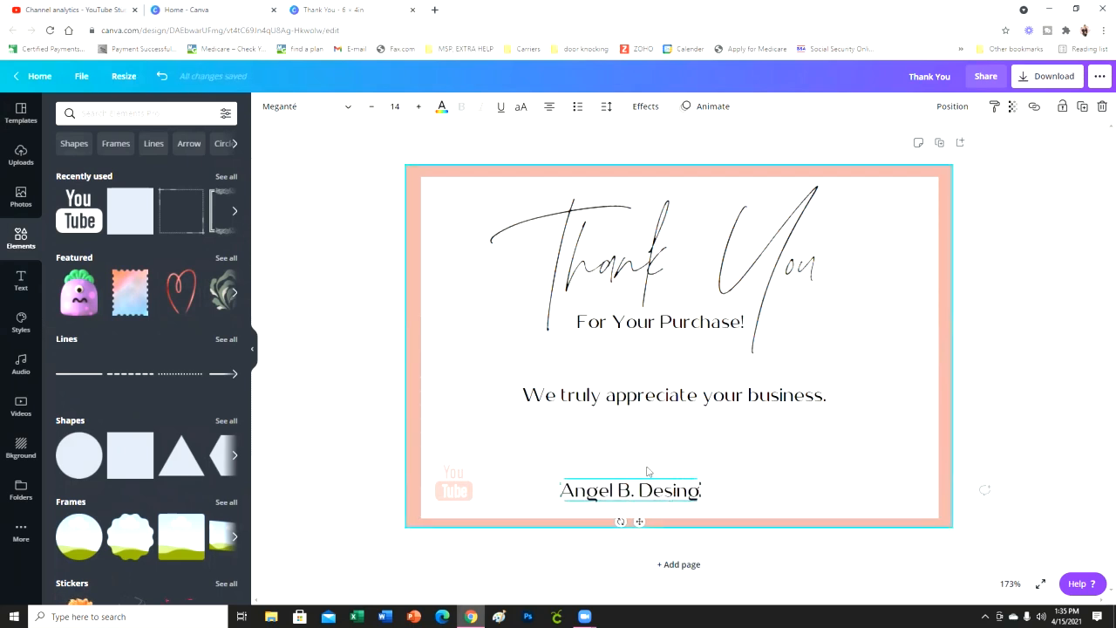
key("BackSpace")
key("BackSpace")
type("gns")
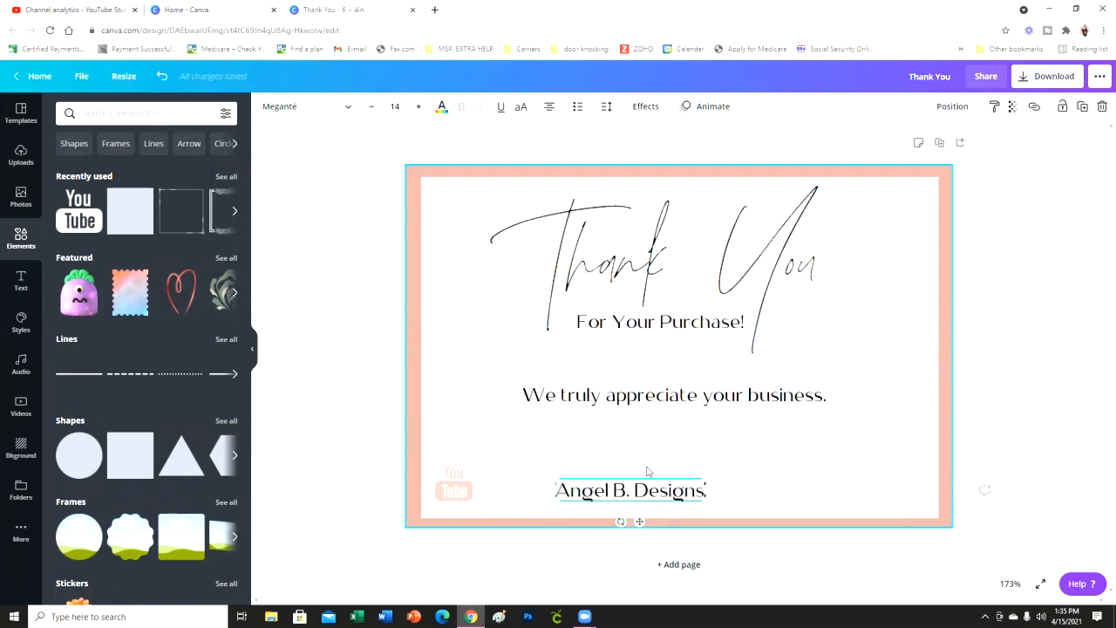
- Shrink "Angel B. Designs" to font size 9.7 and fit it with the YouTube logo tightly into the card's lower-left corner
mouse_move(705, 502)
left_mouse_down()
mouse_move(615, 483)
mouse_move(533, 518)
mouse_move(463, 493)
mouse_move(576, 497)
left_mouse_up()
left_click(463, 497)
left_click(515, 496)
left_click_drag(451, 485, 445, 489)
left_click_drag(512, 490, 502, 496)
left_click(538, 469)
left_click(542, 494)
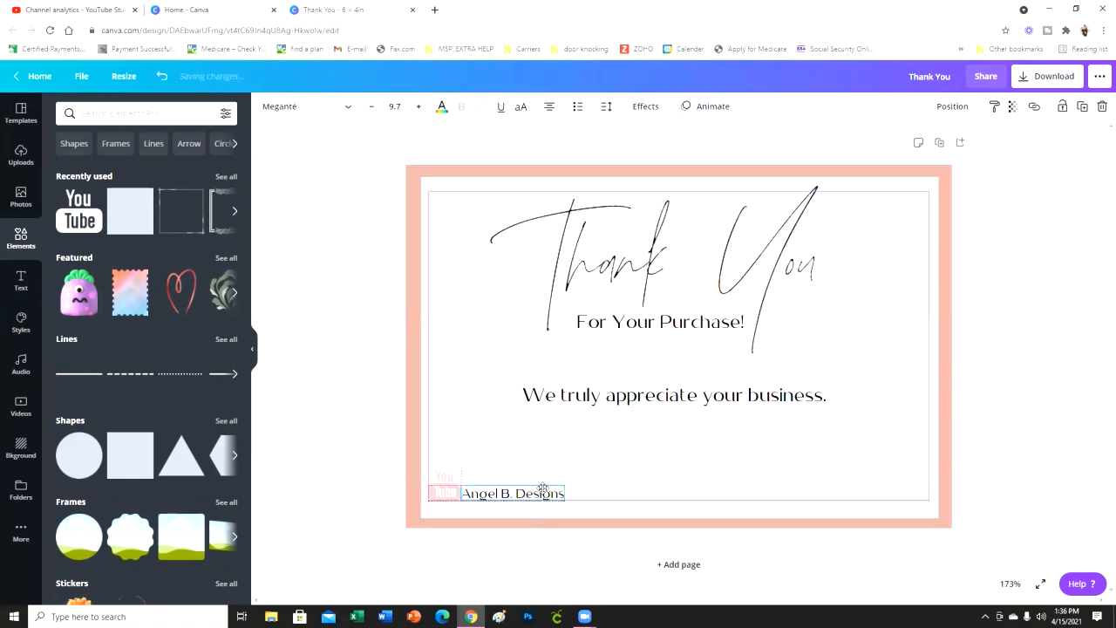
- Search the elements library for "Instagram" and add the outlined single-colour Instagram icon to the card
left_click(171, 119)
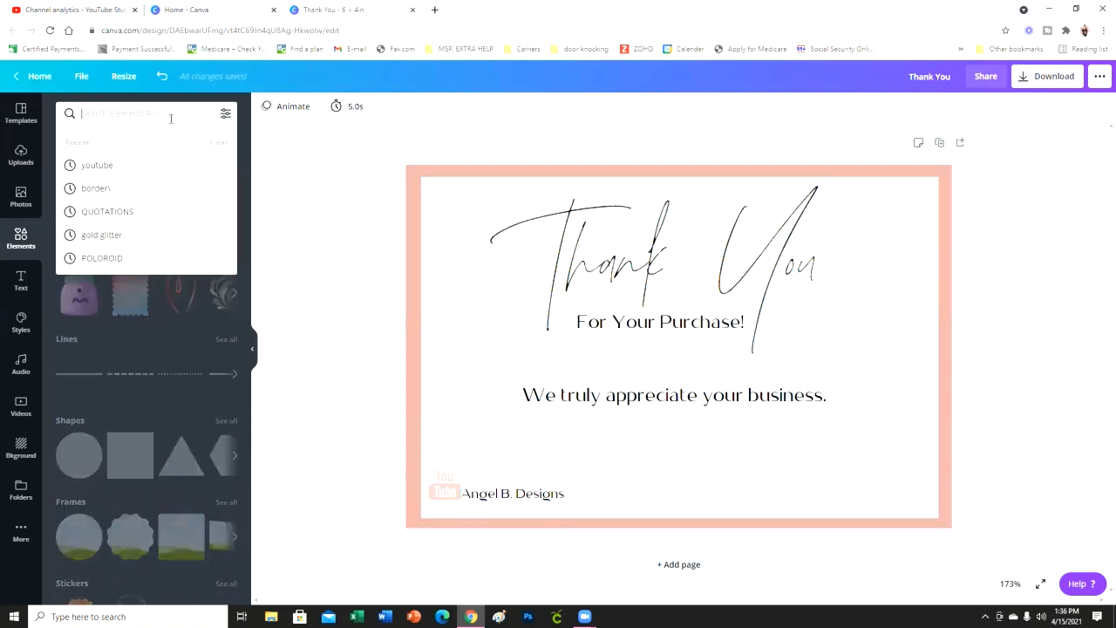
type("inst")
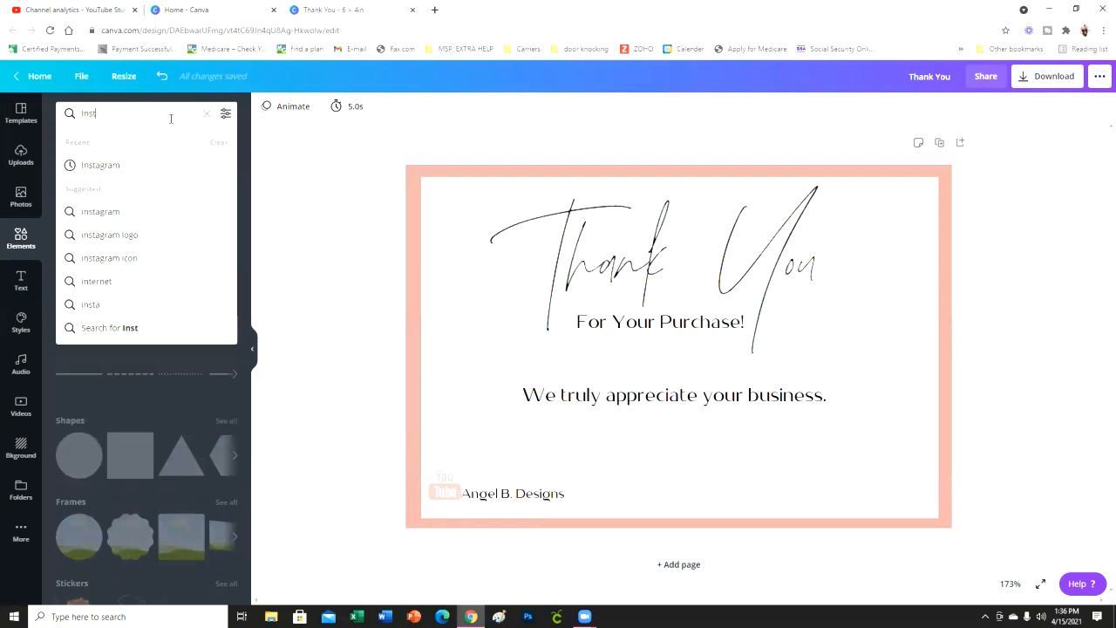
type("agram")
key("Return")
left_click(86, 193)
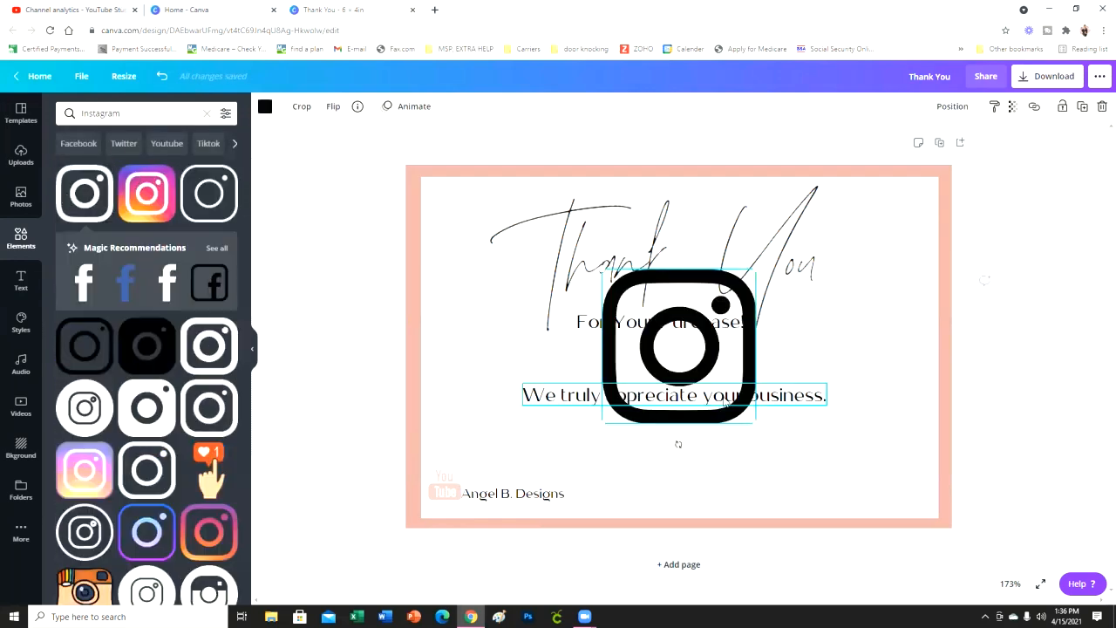
- Shrink the Instagram icon beside "Angel B. Designs" and recolour it with the light pink brand colour
left_click_drag(755, 424, 594, 484)
left_click(265, 105)
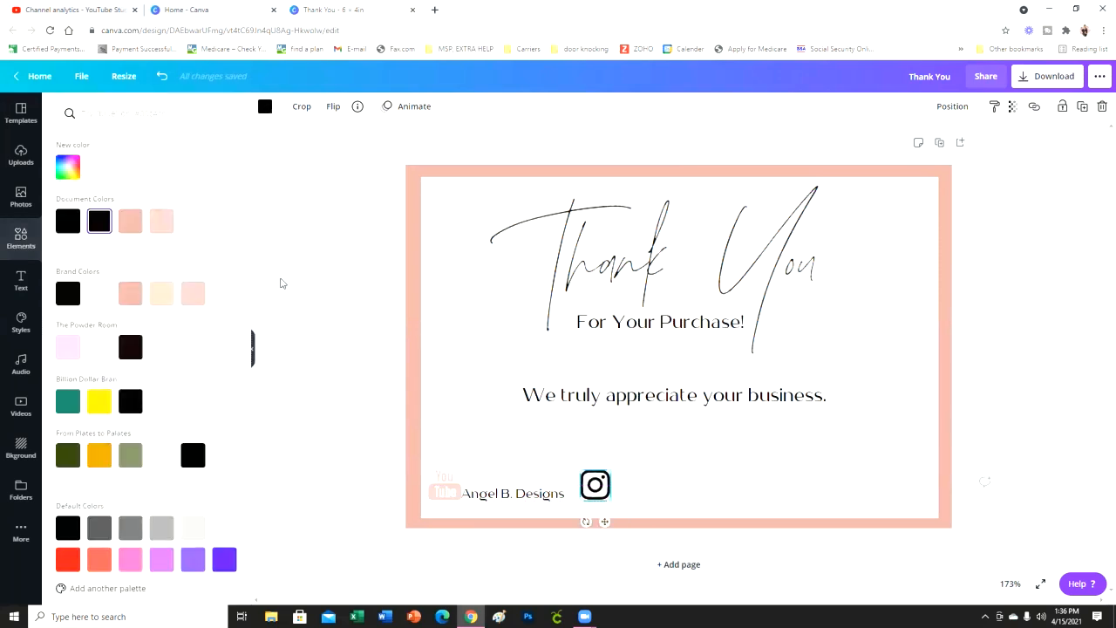
left_click(198, 291)
left_click(301, 387)
left_click(503, 495)
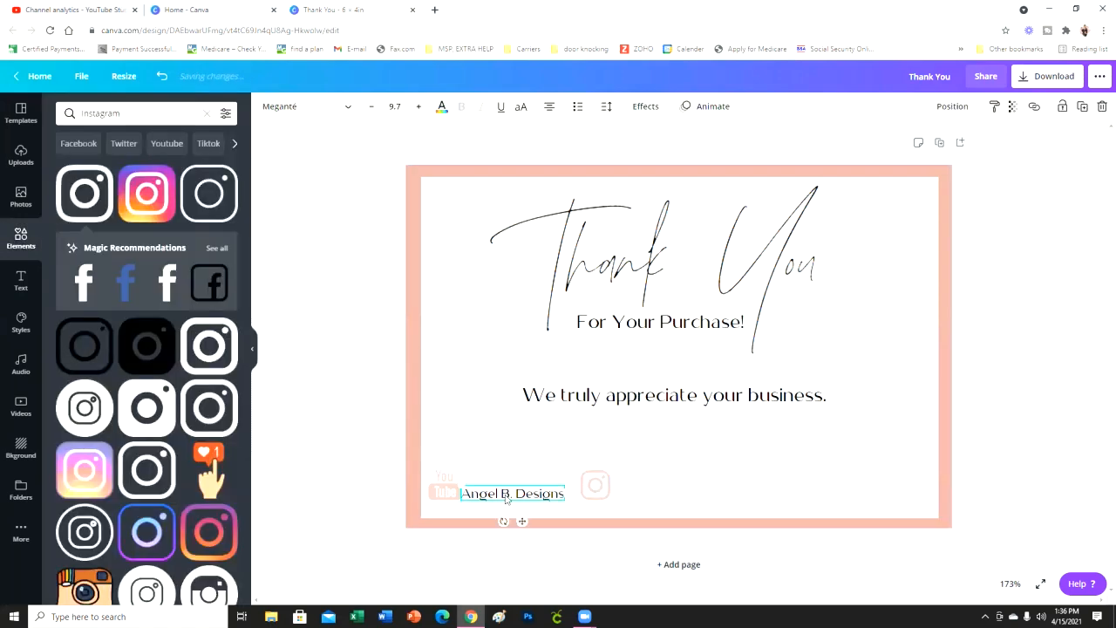
left_click(1081, 106)
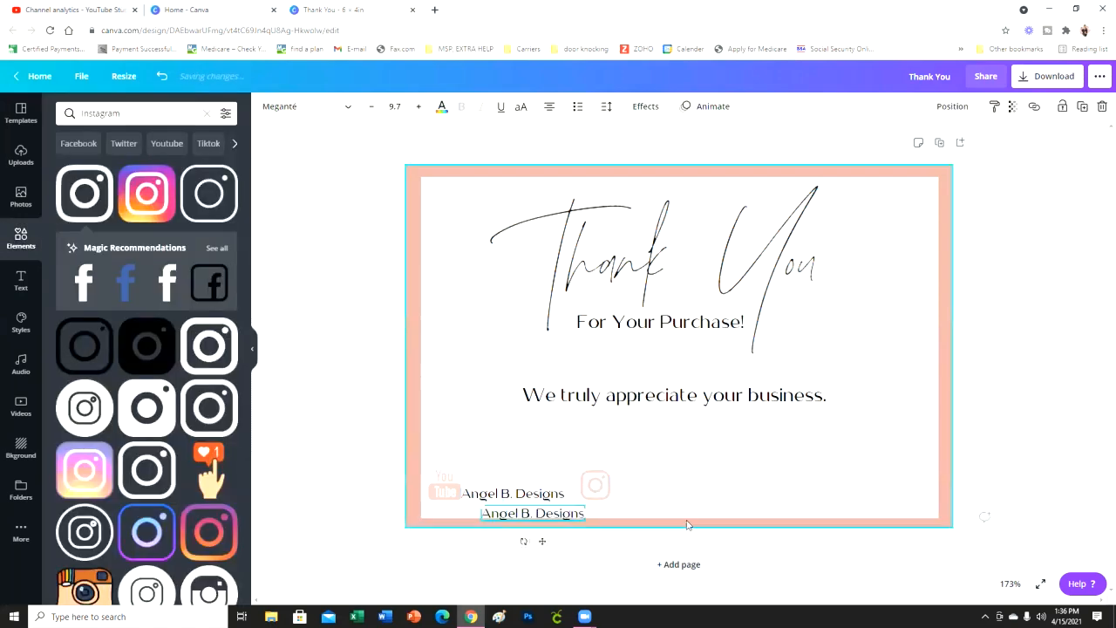
left_click_drag(522, 543, 669, 527)
double_click(690, 494)
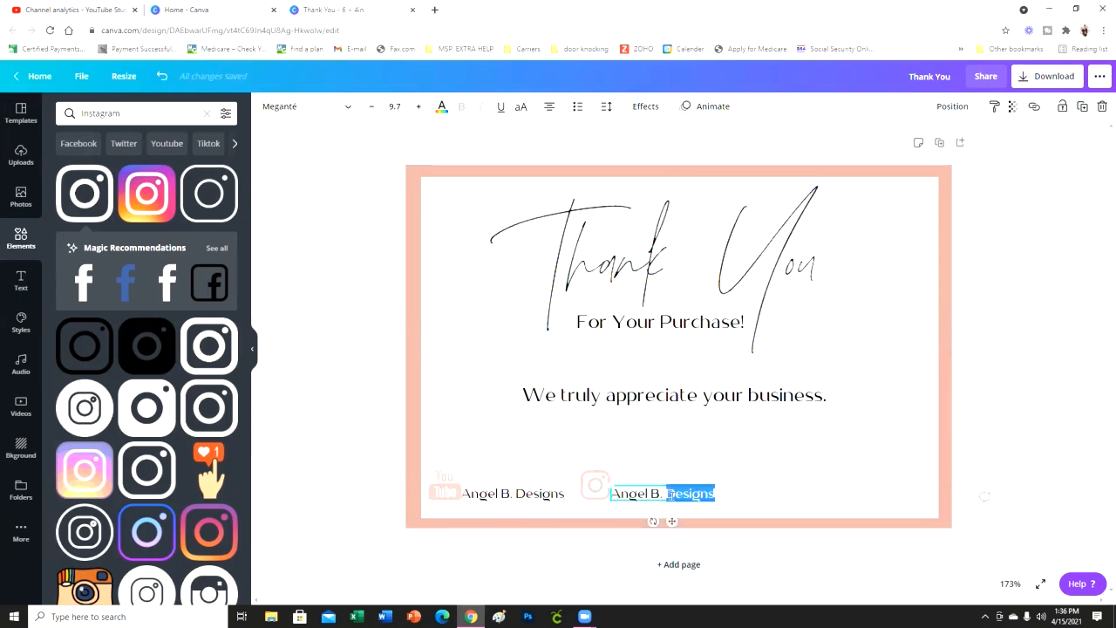
triple_click(670, 495)
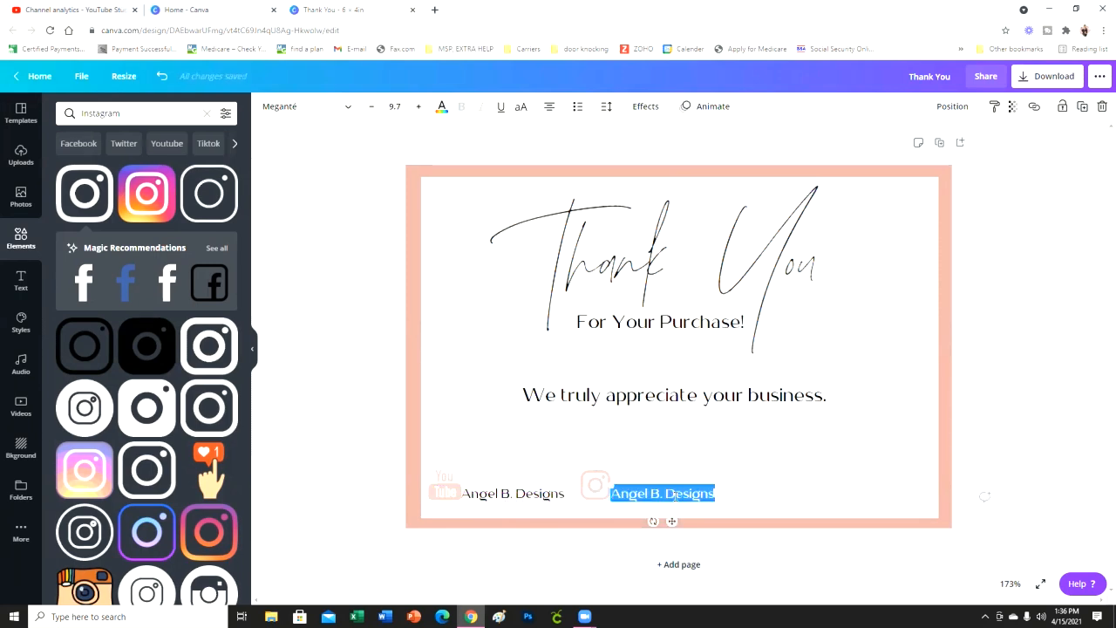
type("@ange")
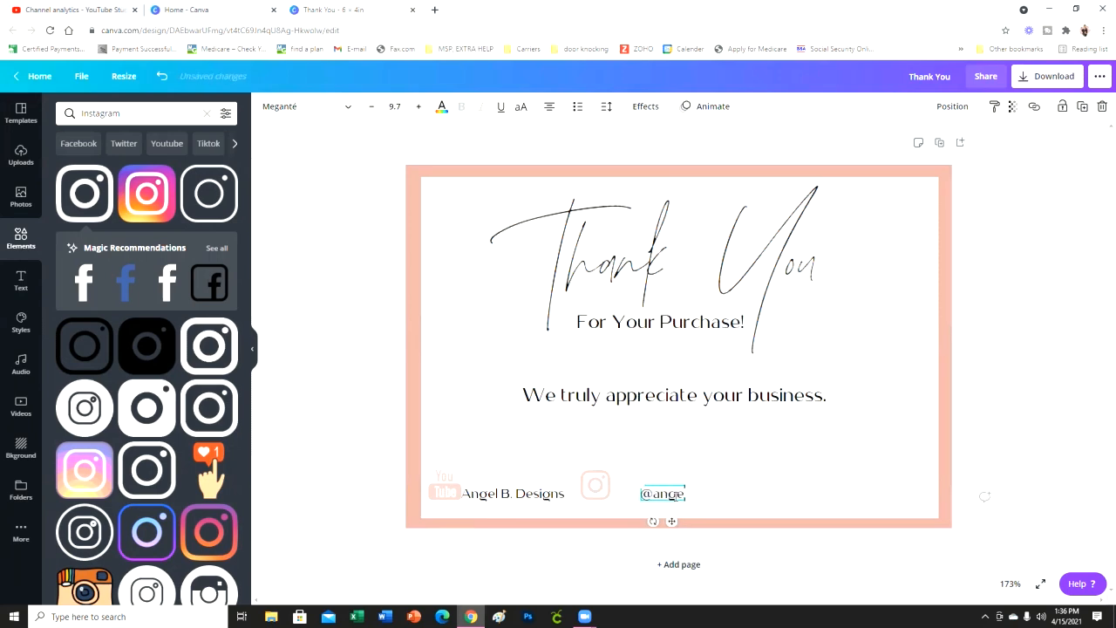
type("lbdesigns")
left_click(733, 486)
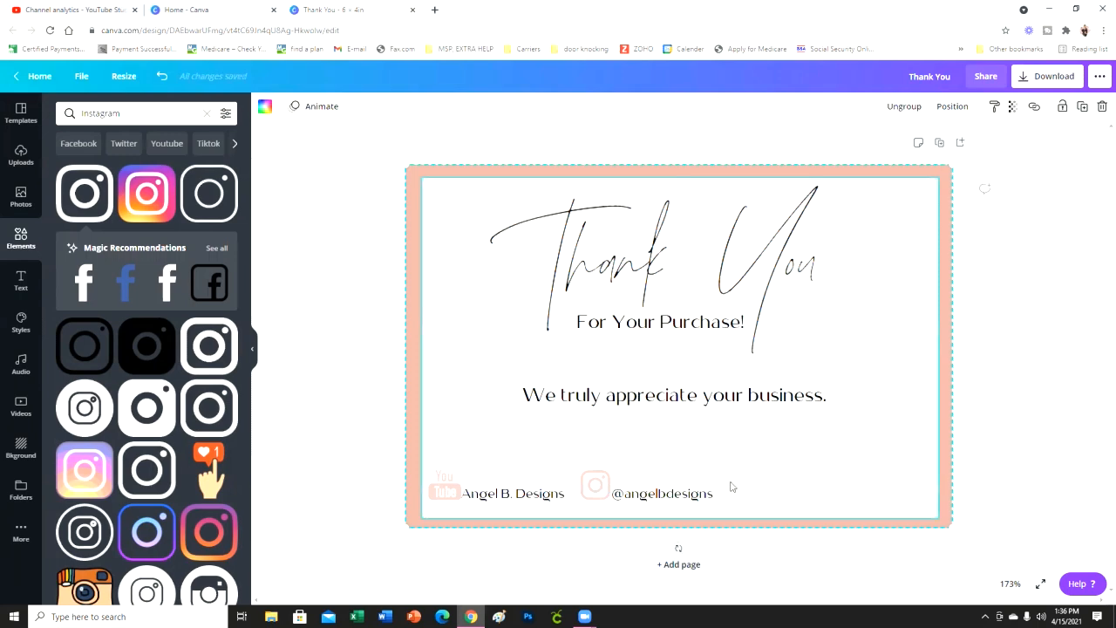
left_click_drag(689, 494, 691, 486)
left_click(760, 482)
left_click(678, 492)
left_click_drag(717, 494, 731, 500)
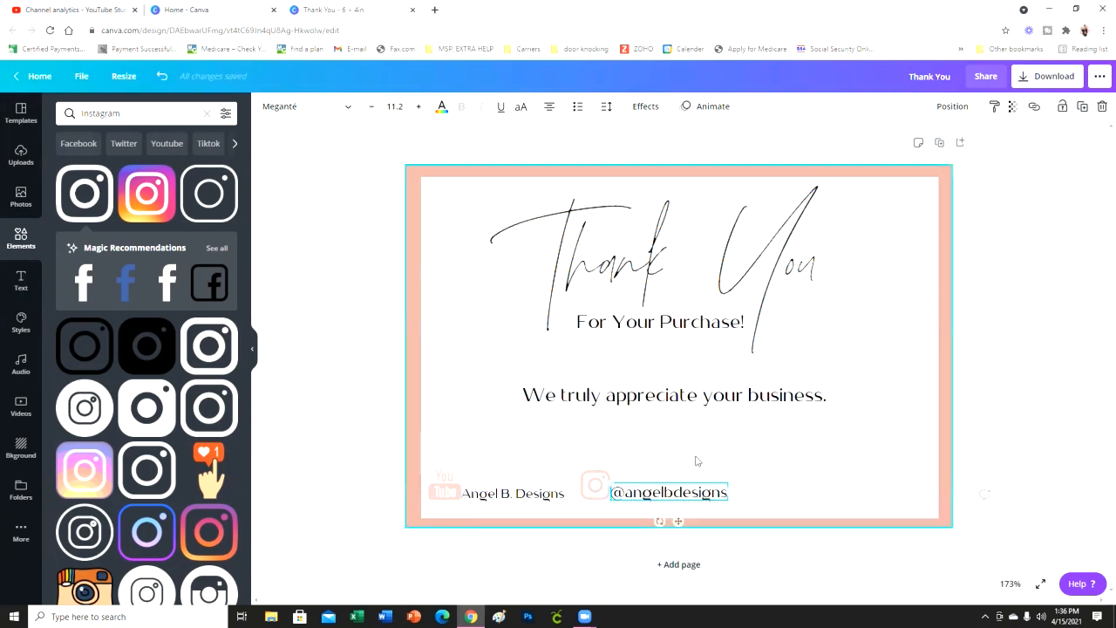
left_click(697, 461)
left_click(591, 484)
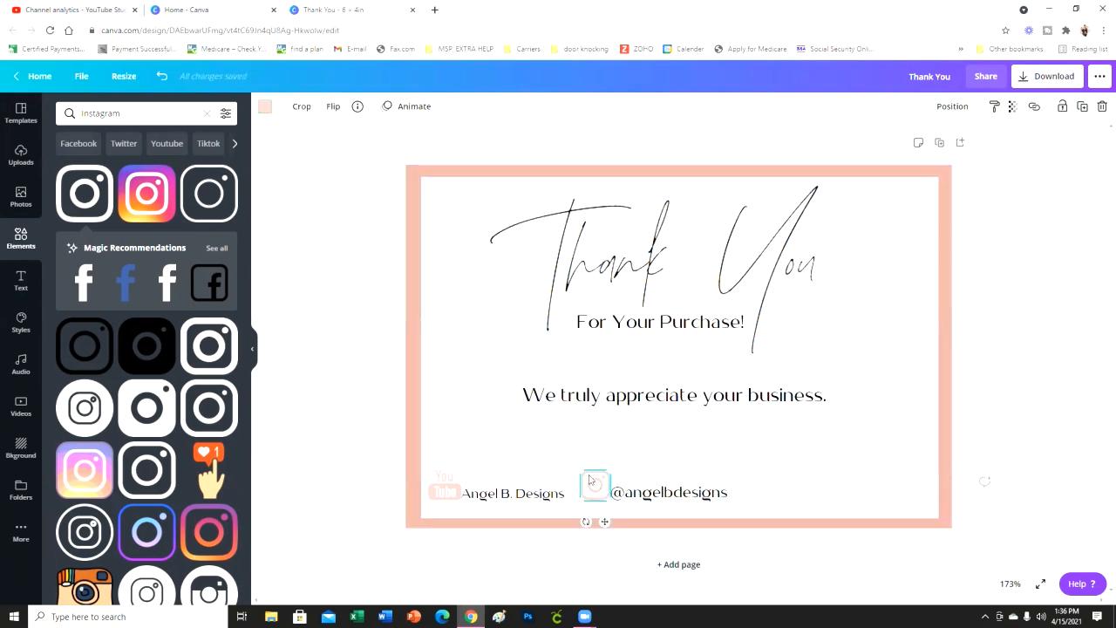
- Enlarge "Angel B. Designs" slightly to match the Instagram handle and reduce the YouTube logo a little
left_click(528, 494)
left_click(534, 495)
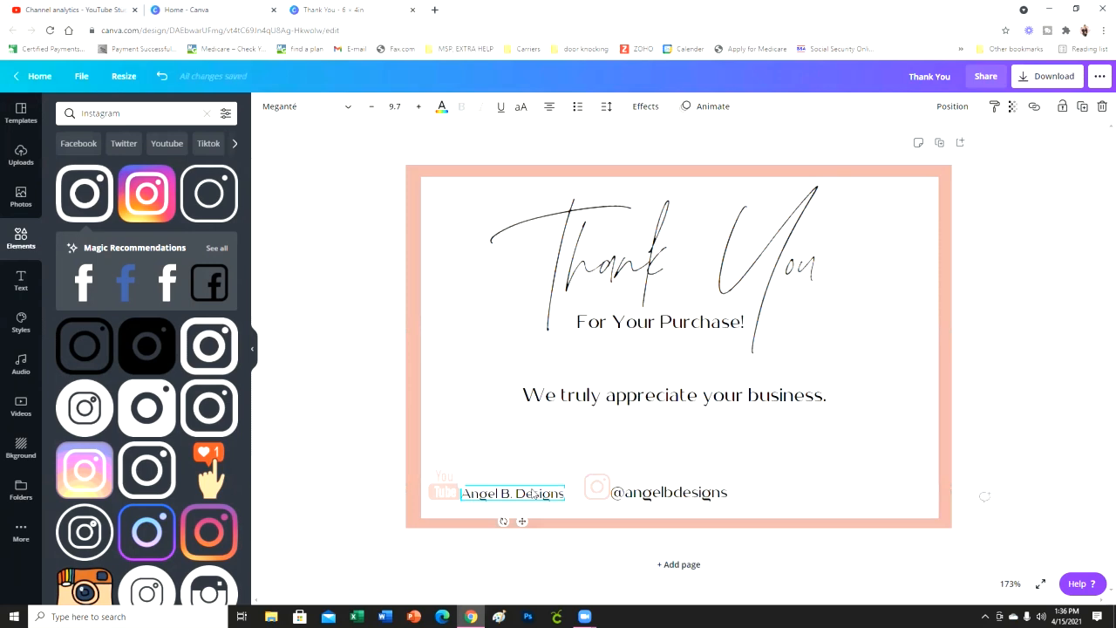
left_click_drag(568, 485, 578, 481)
left_click(437, 480)
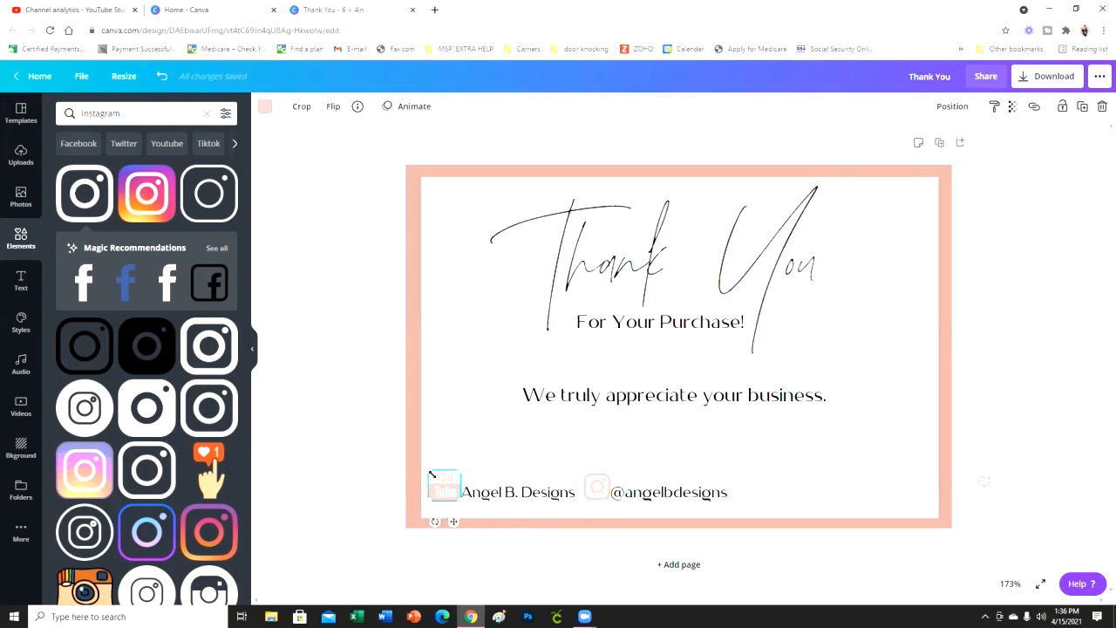
left_click_drag(430, 472, 434, 476)
left_click(1029, 436)
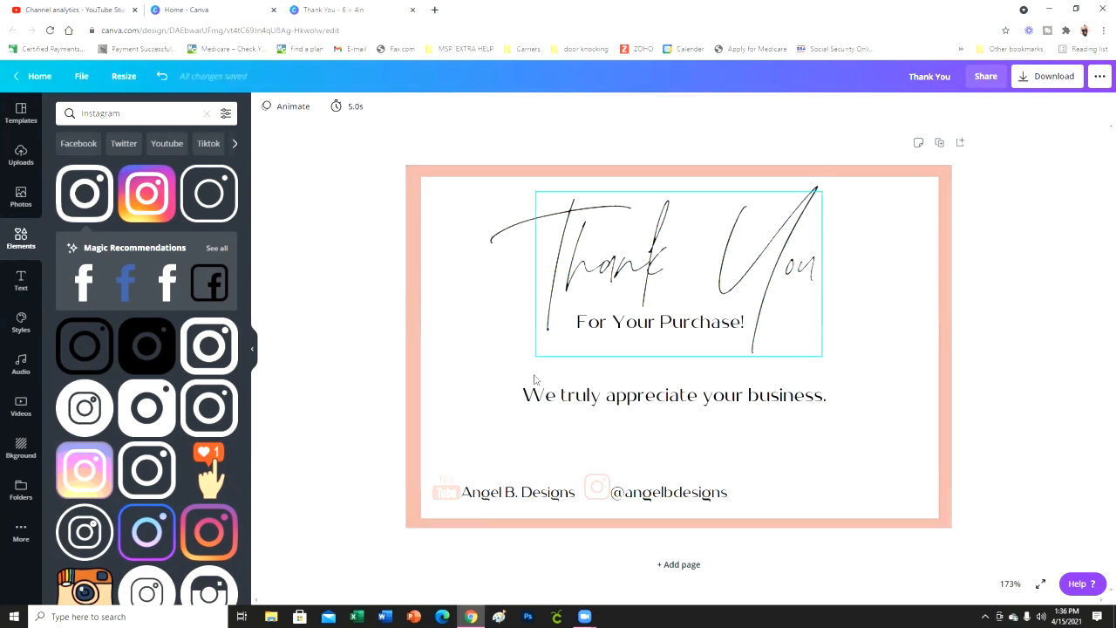
- Search the elements library for "tiktok" and add the outlined square TikTok icon to the card
left_click(207, 114)
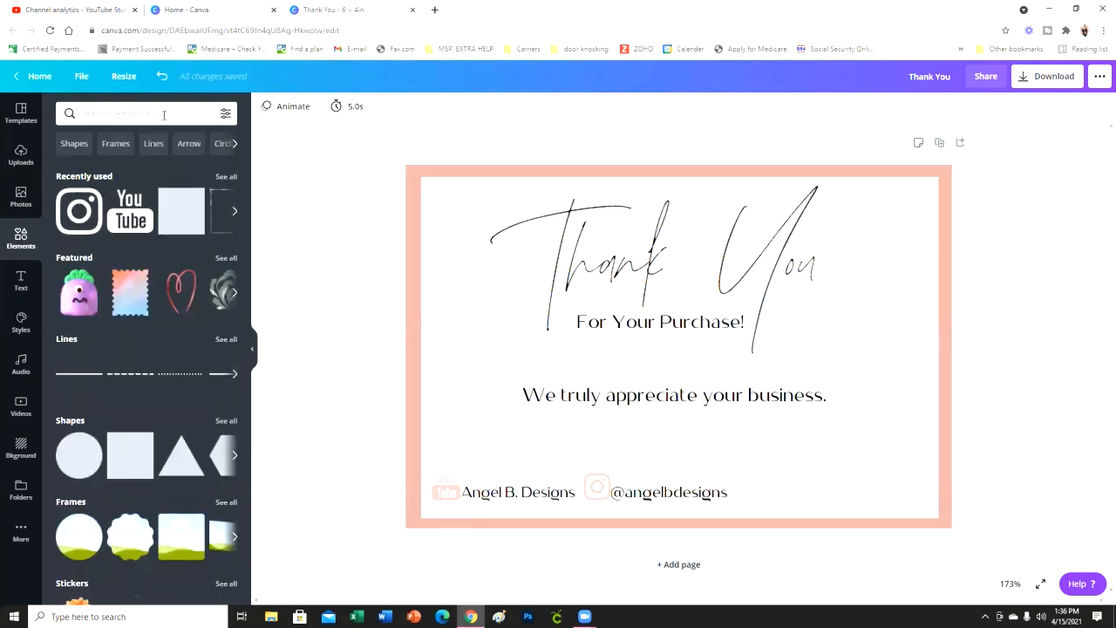
type("tiktok")
key("Return")
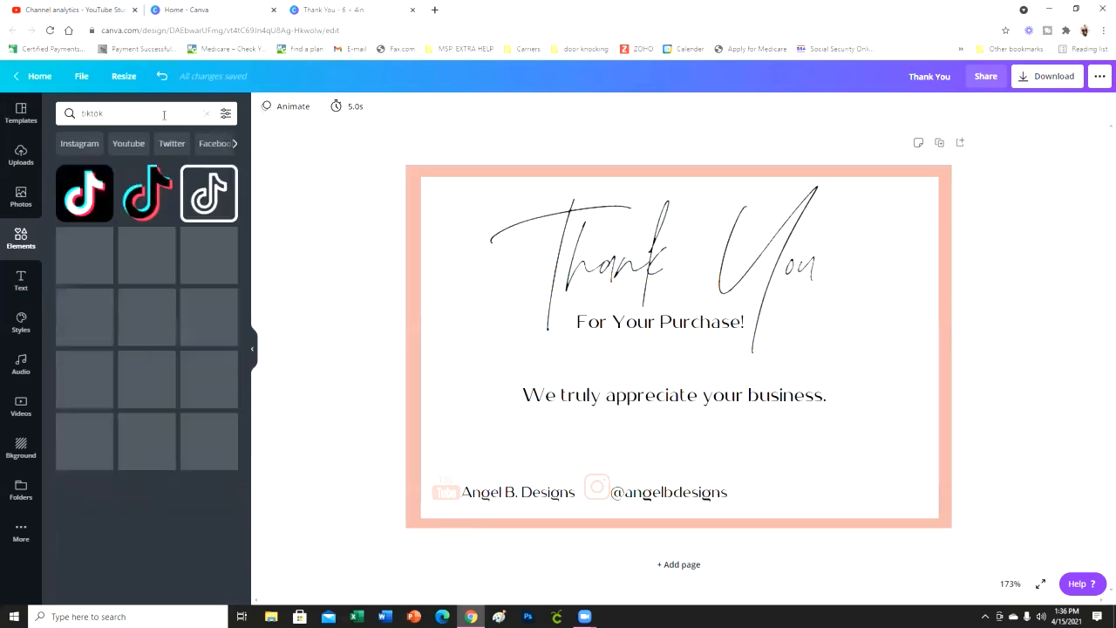
left_click(208, 193)
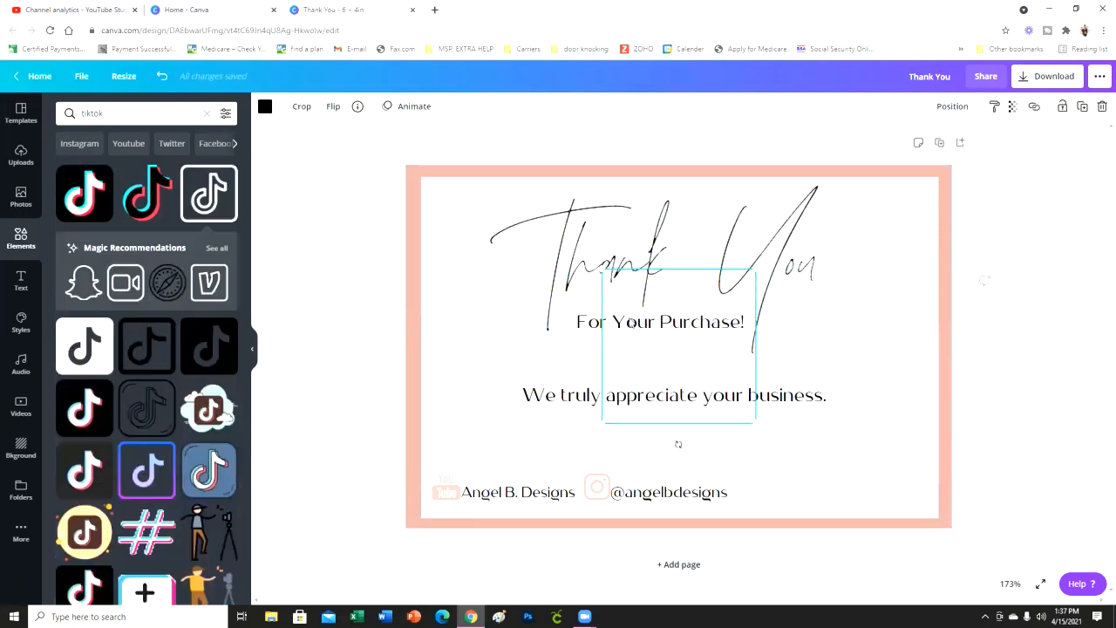
- Shrink the TikTok icon to the right of the Instagram handle and recolour it with the light pink brand colour
left_click_drag(685, 346, 820, 431)
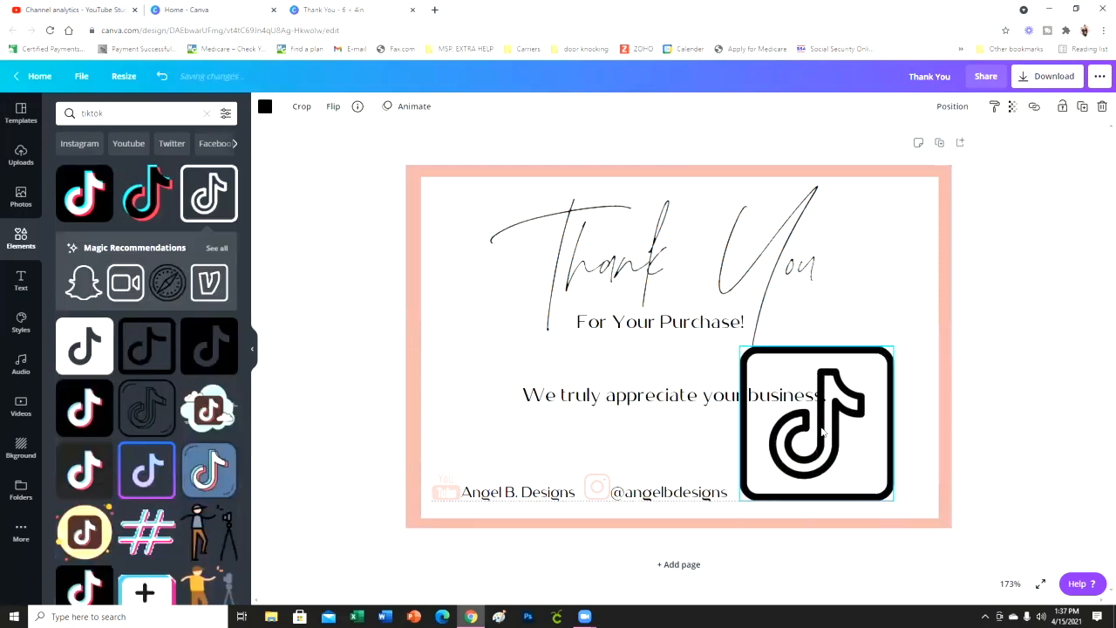
left_click_drag(743, 350, 761, 484)
left_click(1008, 456)
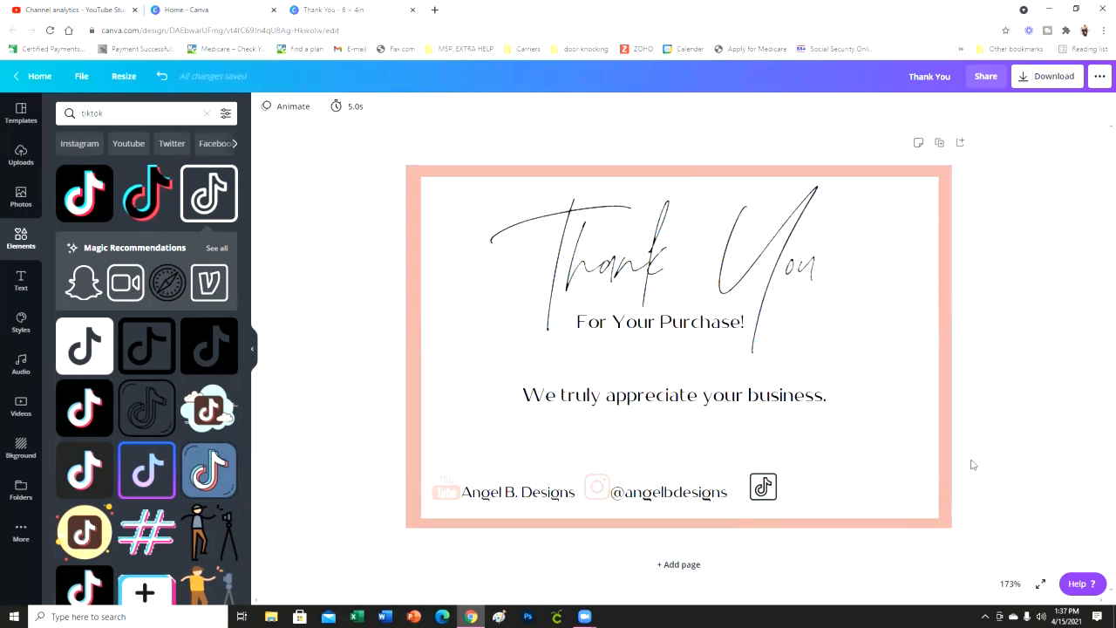
left_click(765, 497)
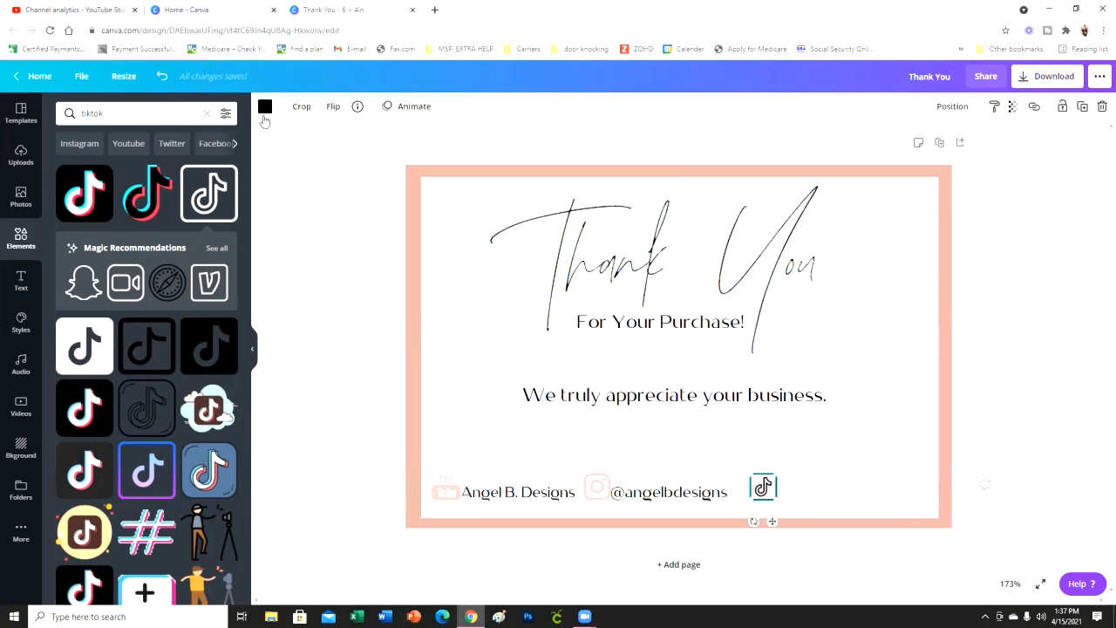
left_click(266, 107)
left_click(194, 295)
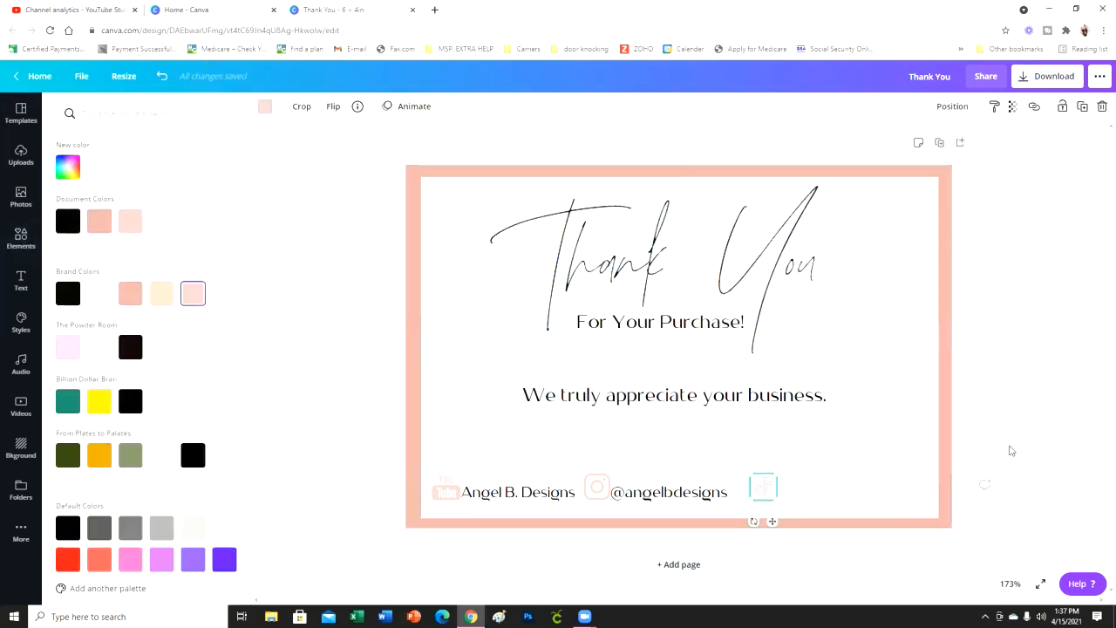
left_click(1016, 454)
left_click(694, 495)
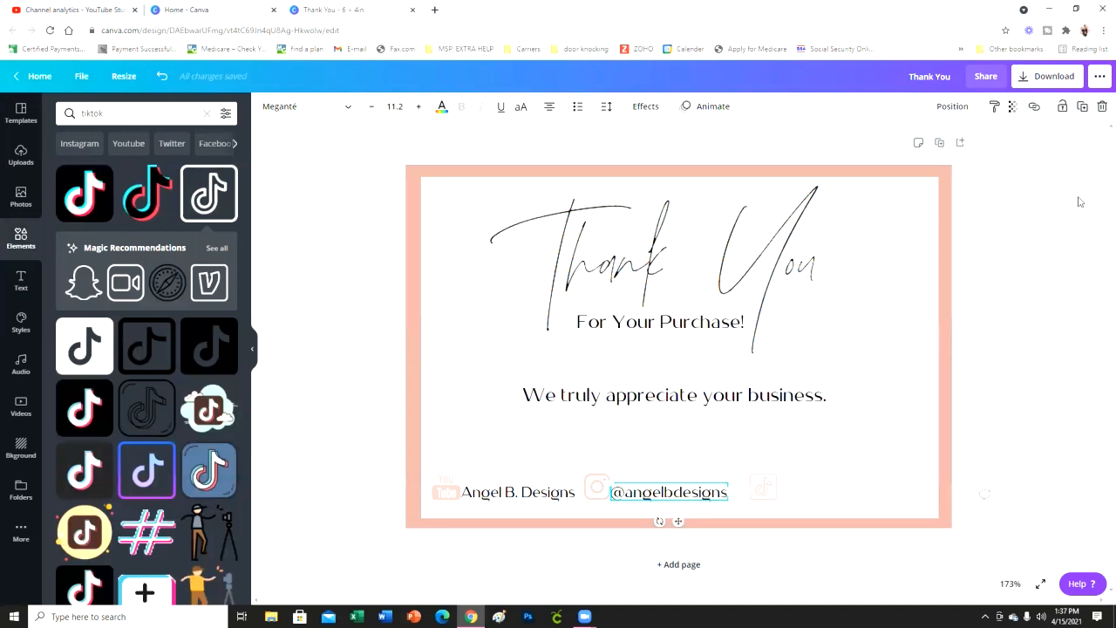
left_click(1083, 106)
mouse_move(847, 476)
left_mouse_down()
mouse_move(864, 491)
mouse_move(854, 494)
left_mouse_up()
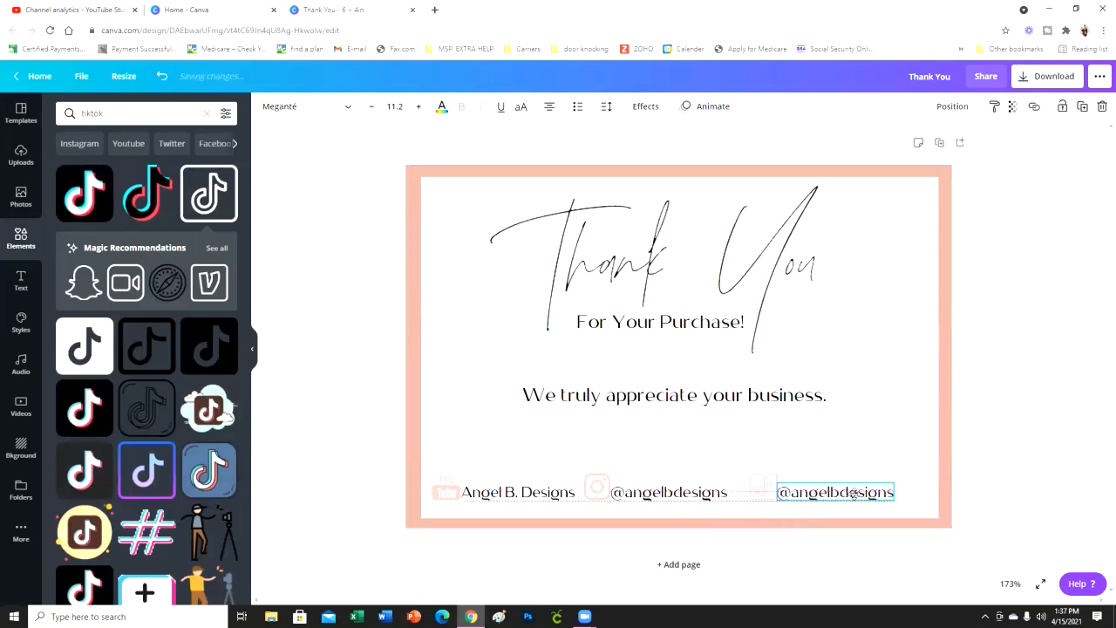
double_click(857, 494)
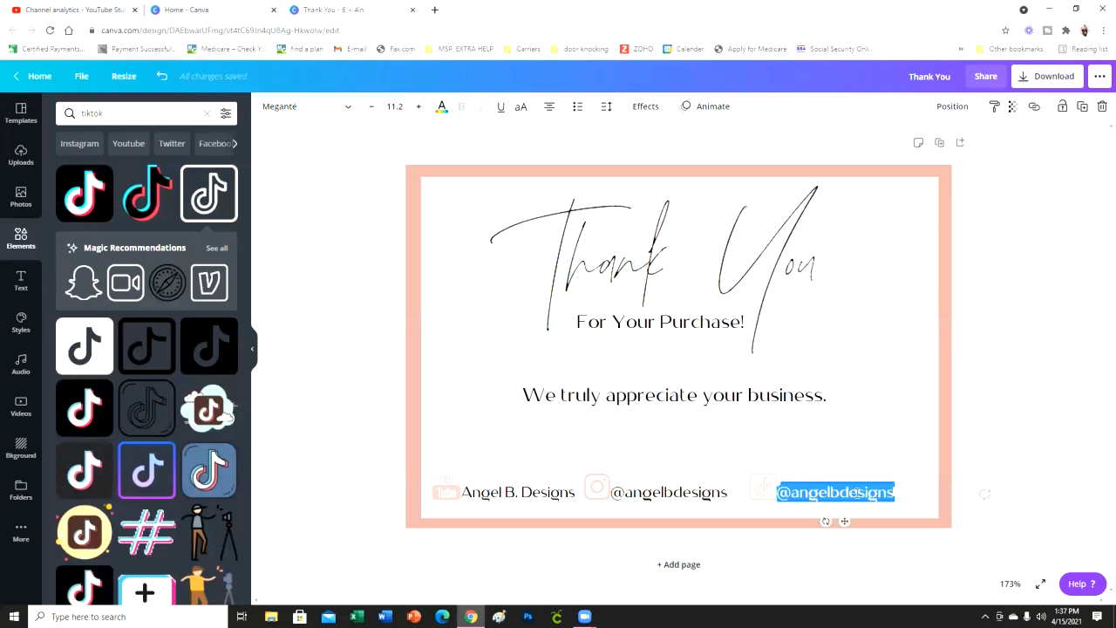
left_click(857, 471)
left_click(861, 493)
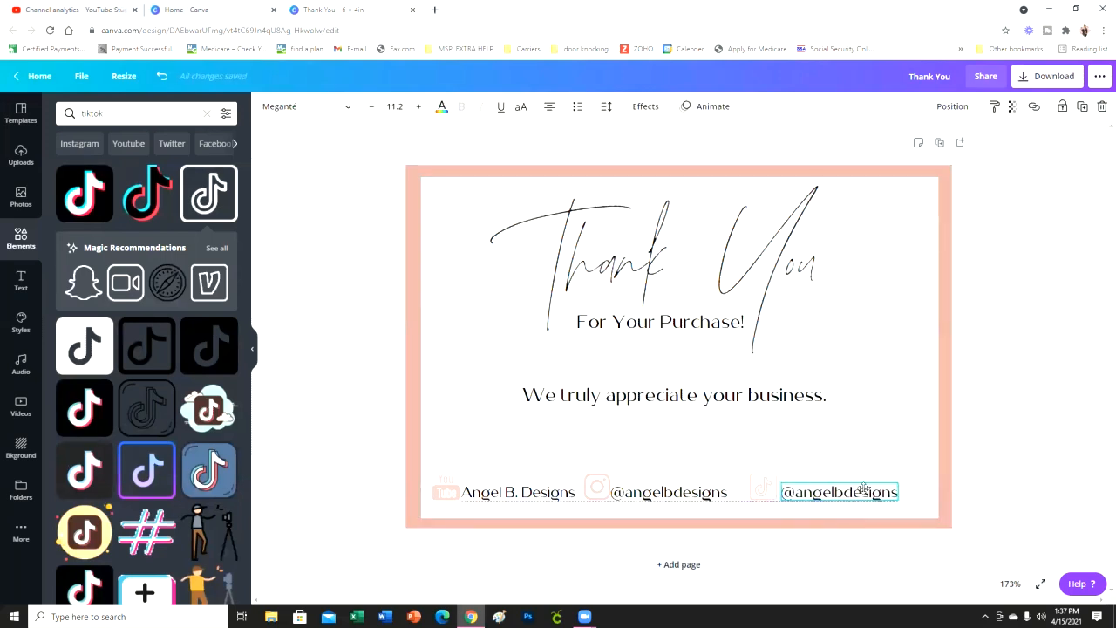
left_click(1058, 419)
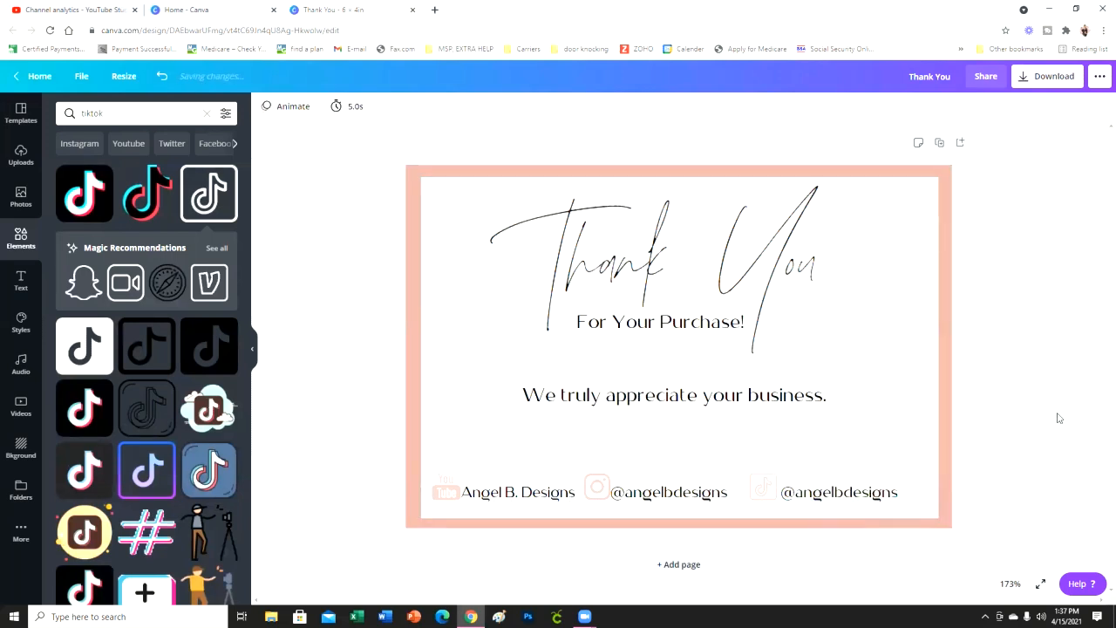
left_click(822, 500)
- Group the TikTok icon with its handle and shift the group slightly to the right along the icon row
mouse_move(748, 468)
left_mouse_down()
mouse_move(779, 481)
mouse_move(751, 472)
left_mouse_up()
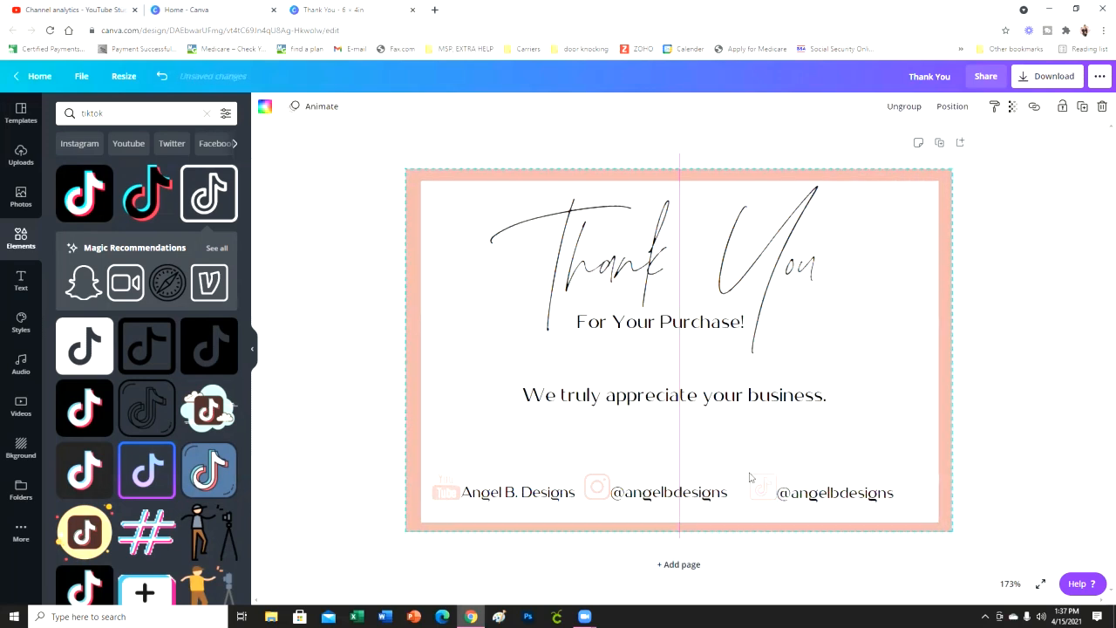
left_click(765, 487)
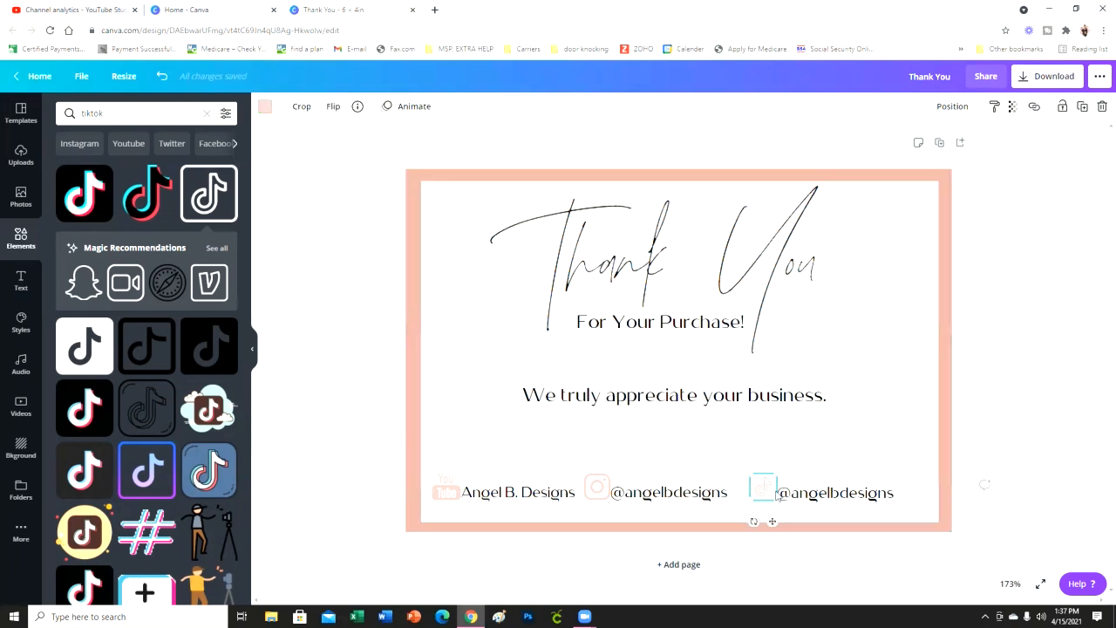
left_click(811, 494, "shift")
left_click(930, 107)
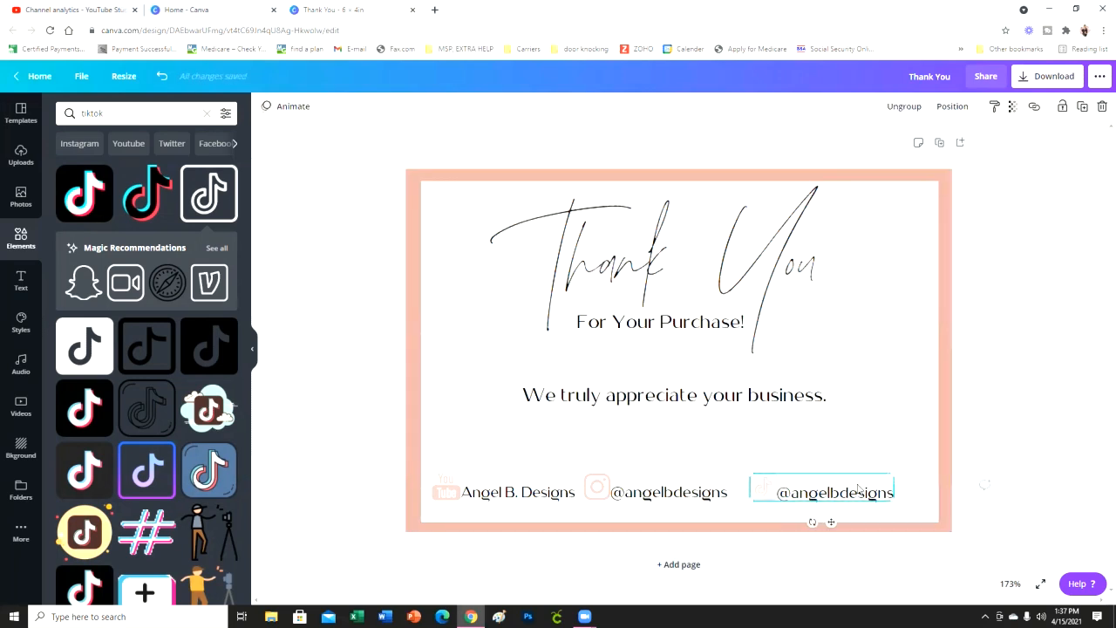
left_click_drag(870, 499, 889, 499)
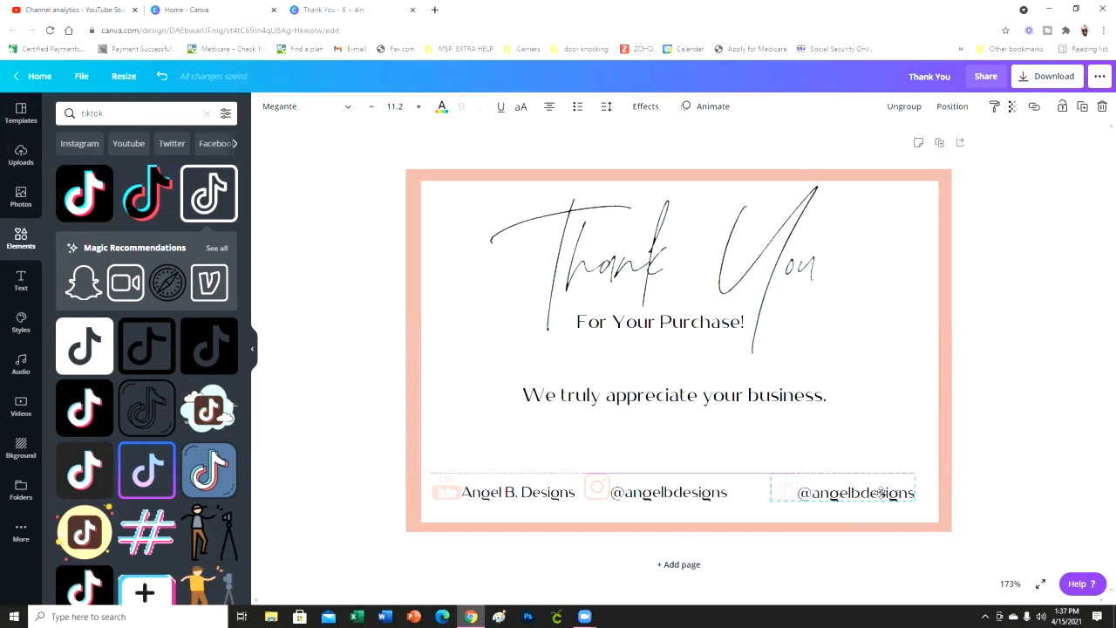
- Group the Instagram icon with its handle and recentre the peach border on the page
left_click(643, 495)
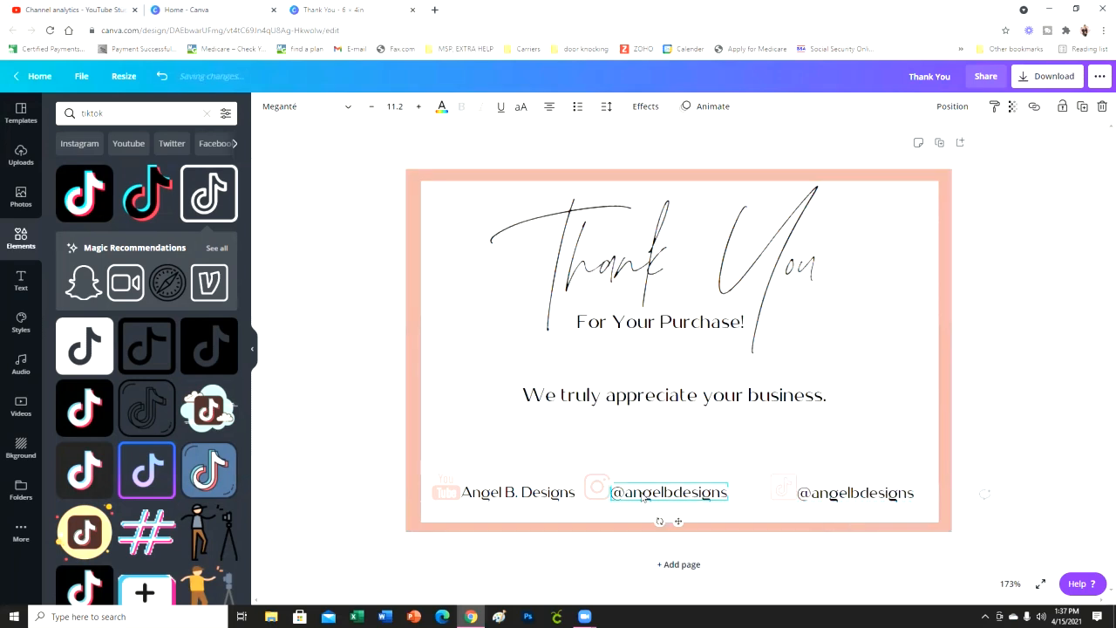
left_click(594, 487, "shift")
left_click(926, 106)
left_click_drag(677, 474, 677, 469)
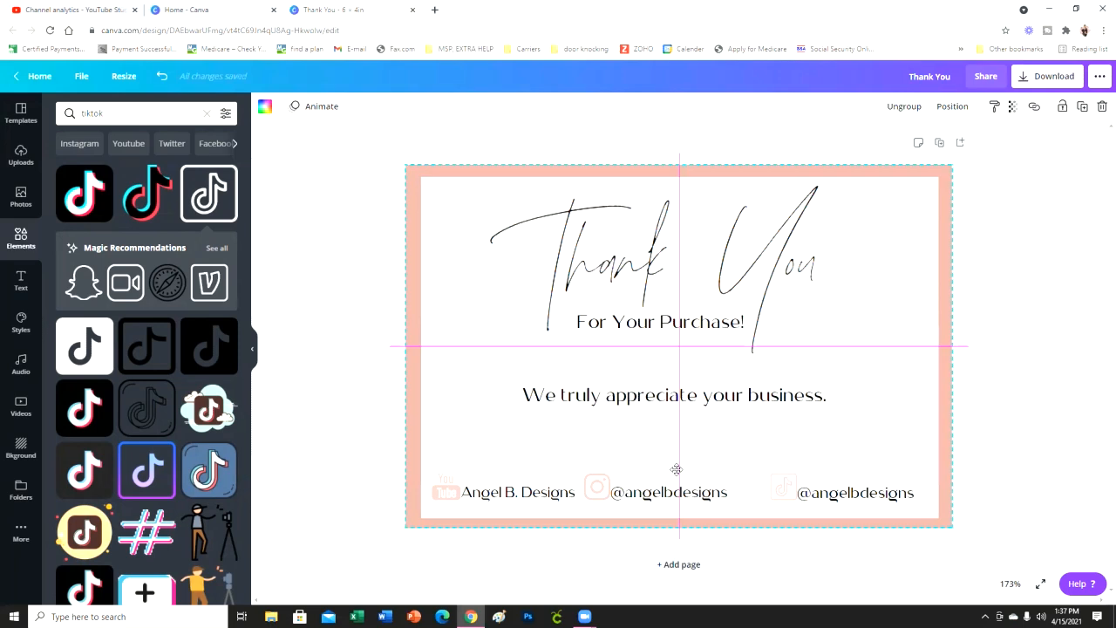
- Move the Instagram and TikTok groups further right to spread the three social media entries across the card
left_click(685, 492)
left_click_drag(691, 492, 708, 492)
left_click_drag(827, 492, 842, 493)
left_click(538, 494)
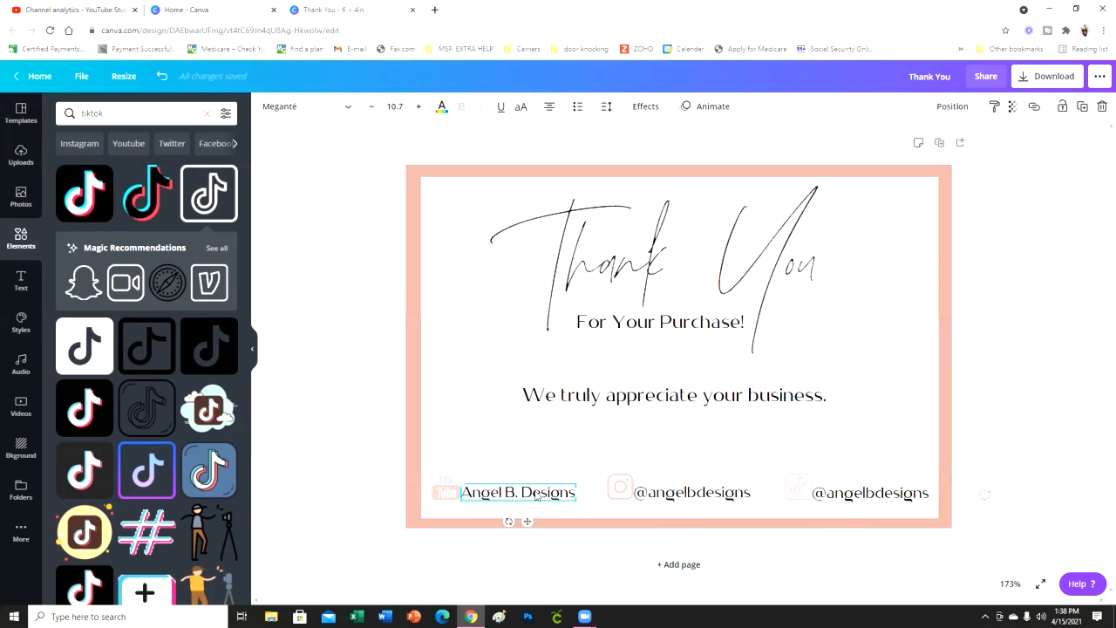
left_click(1042, 386)
- Duplicate the line "We truly appreciate your business." and centre the copy between the original and the social media row
left_click(673, 395)
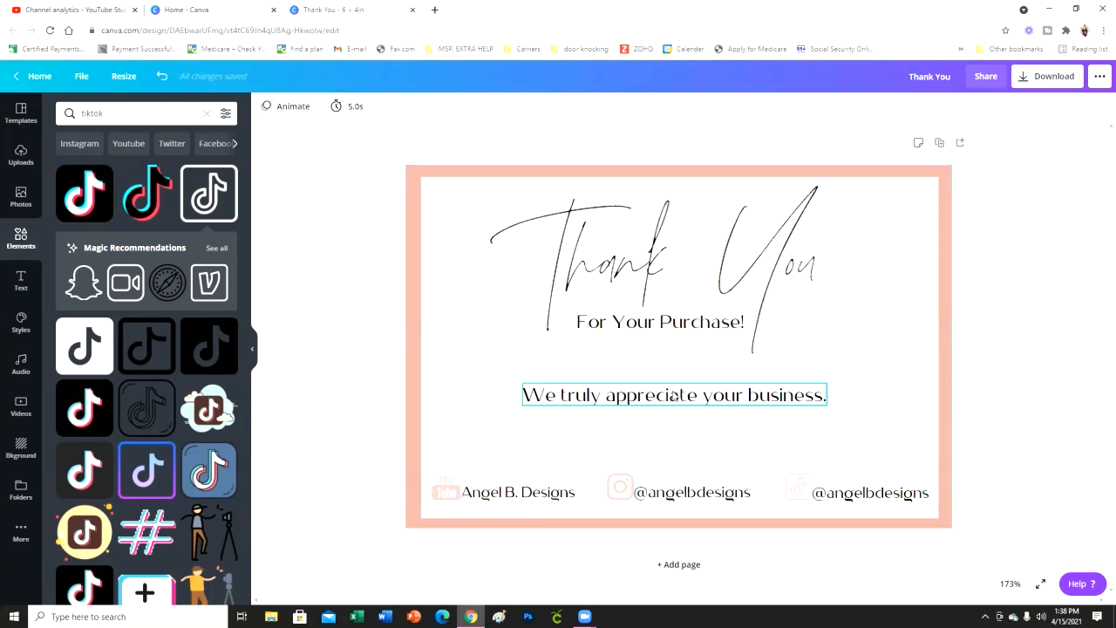
left_click(1082, 106)
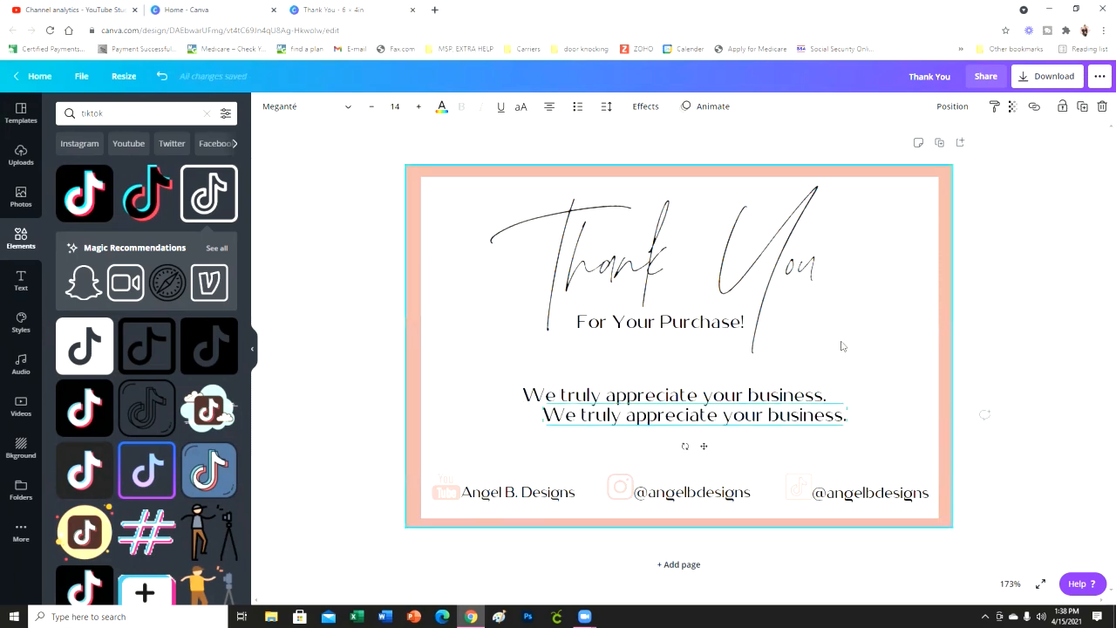
left_click_drag(741, 413, 726, 447)
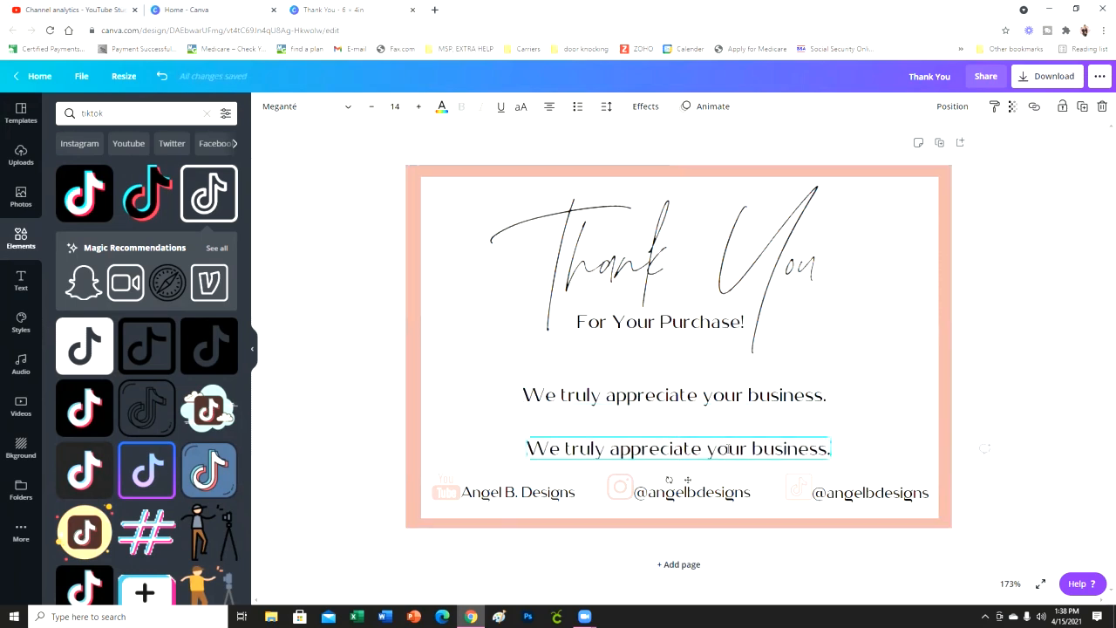
- Replace the duplicated line's text with "Follow Us on Social Media."
double_click(729, 448)
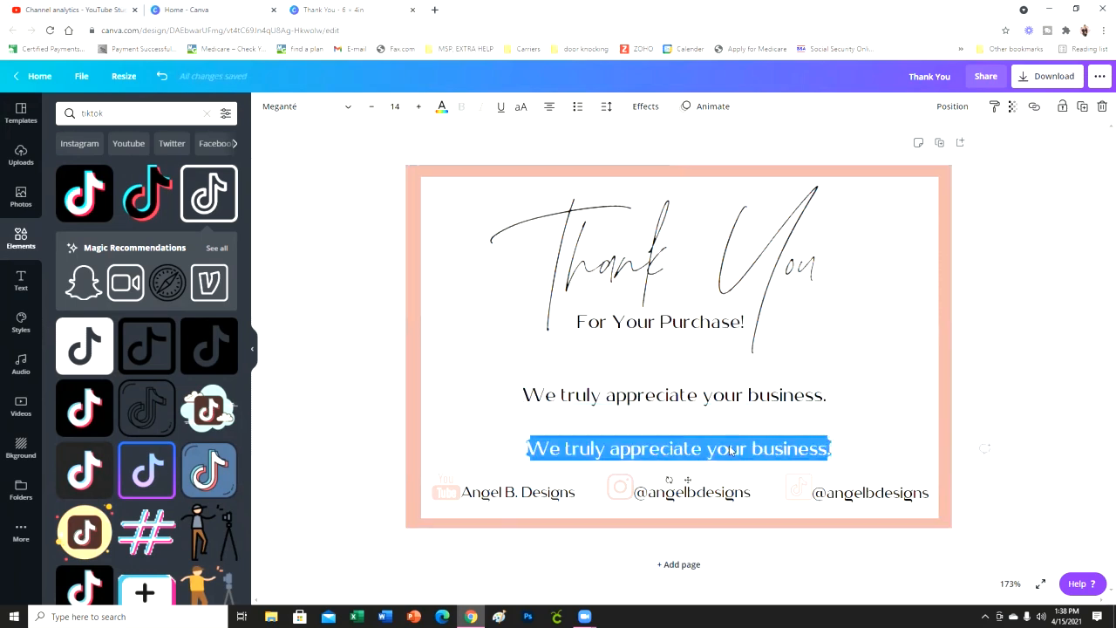
type("Follow u")
key("BackSpace")
type("!Us on Soci")
type("al Media ")
type("and")
key("BackSpace")
key("BackSpace")
key("BackSpace")
key("BackSpace")
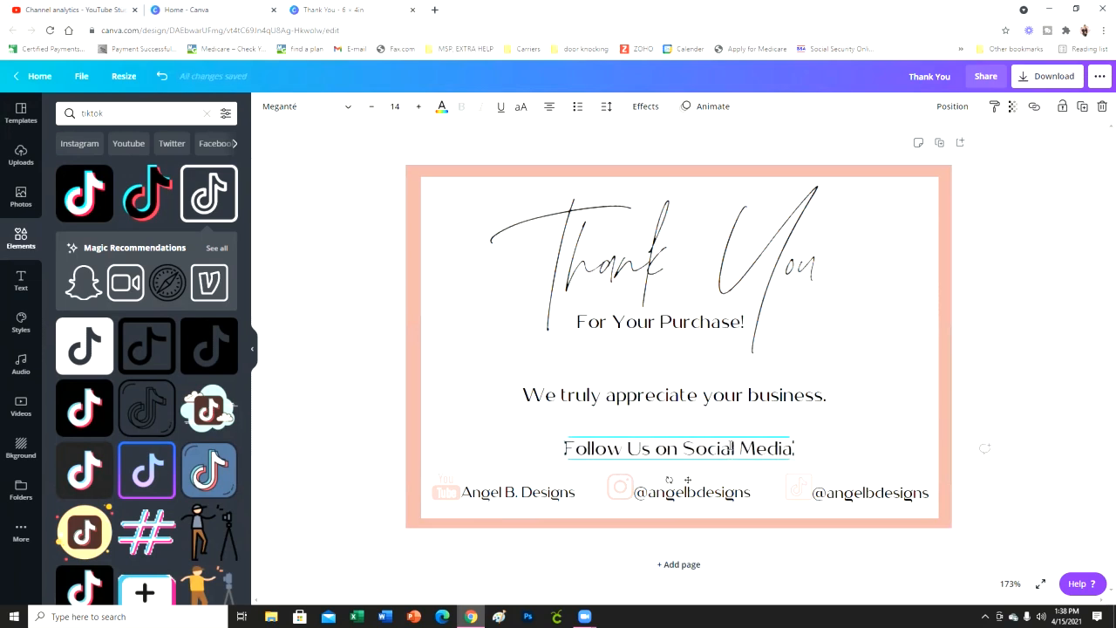
type(".")
- Add a second line reading "Tag our IG when you use your Planner" below "Follow Us on Social Media."
key("Return")
type("Tag our I")
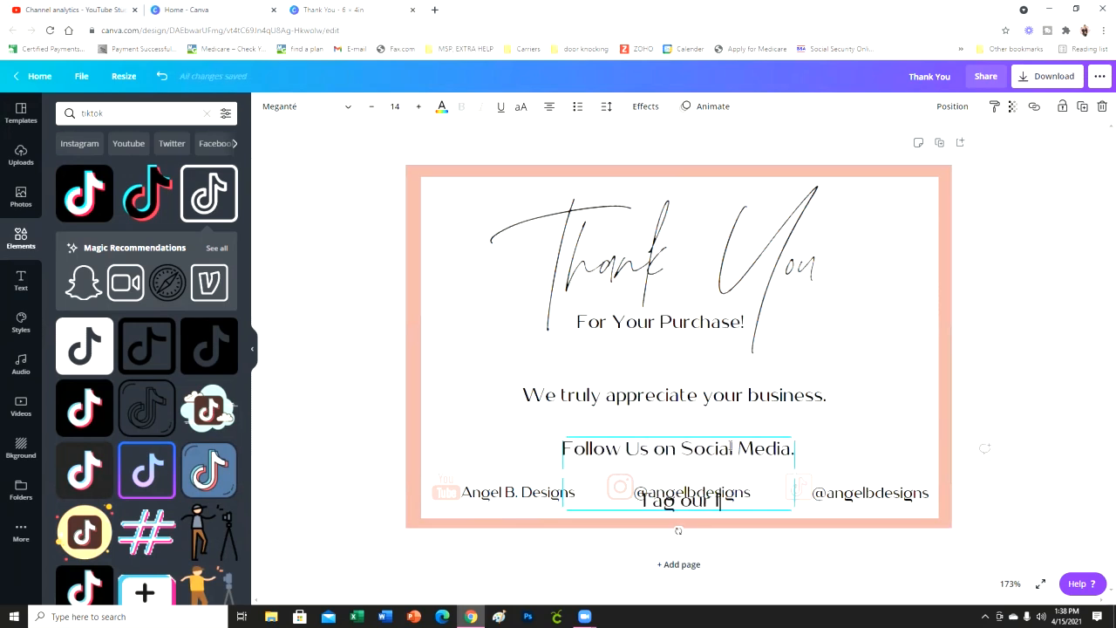
type("G when yo")
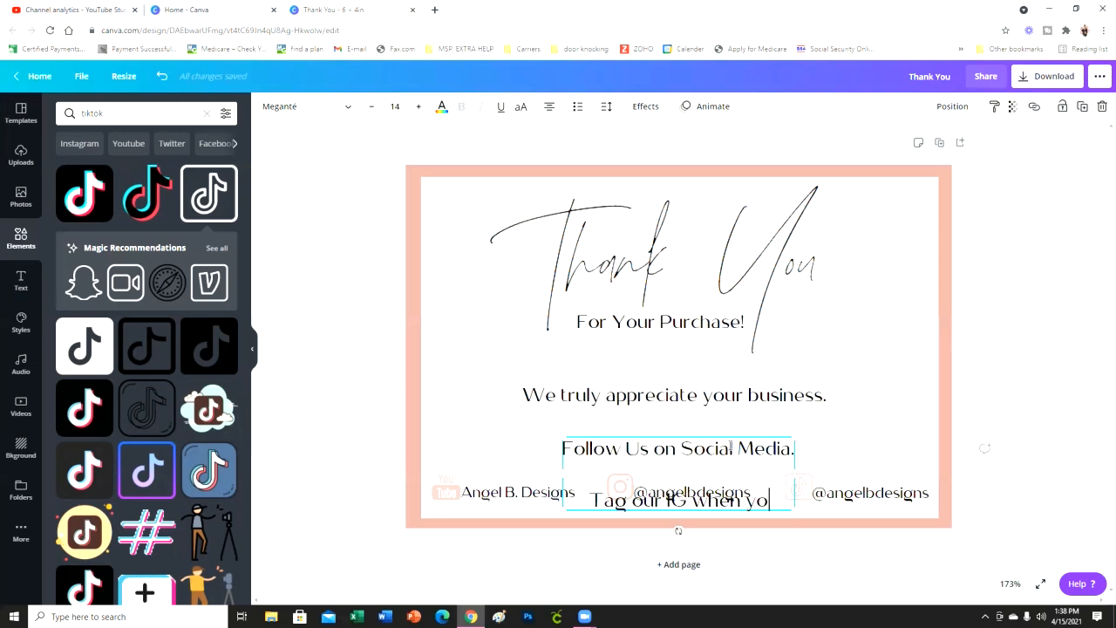
type("u u")
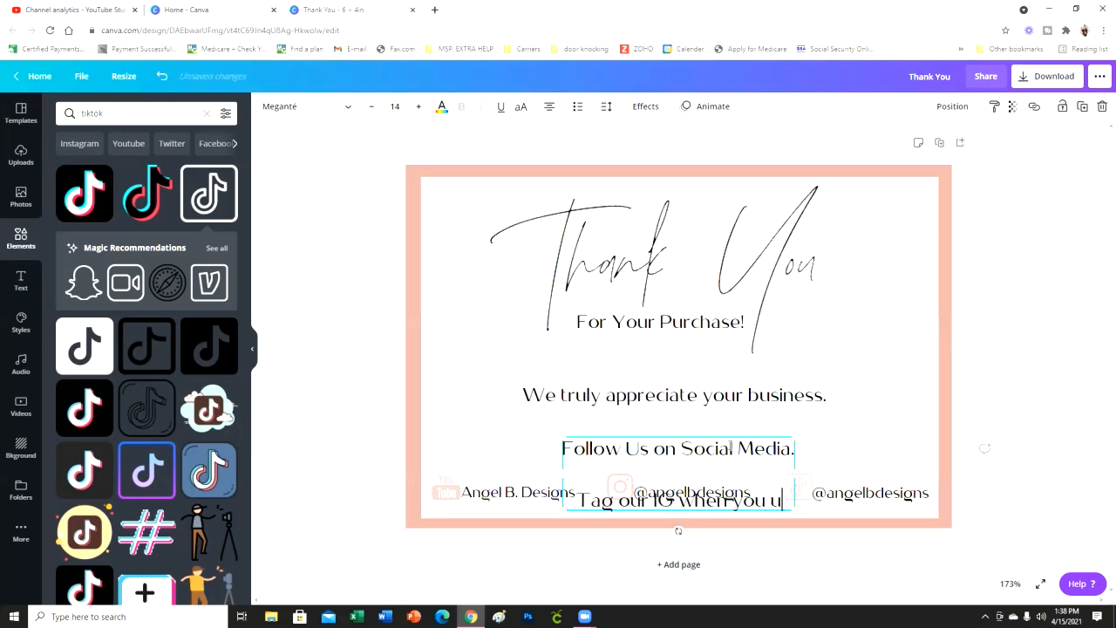
type("se your p")
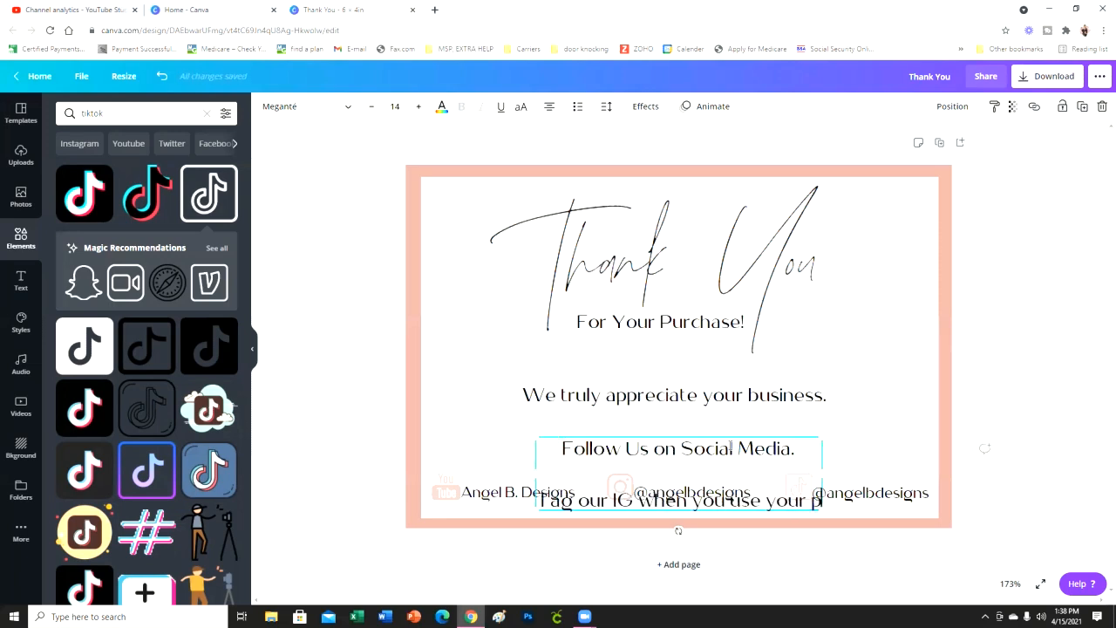
type("lanner")
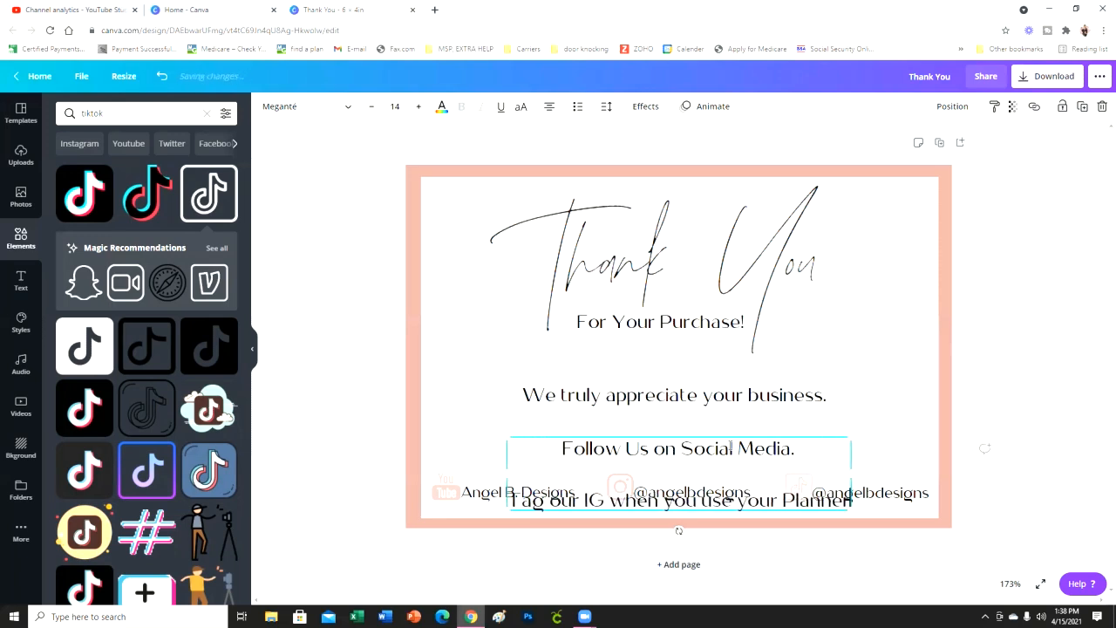
left_click(1030, 435)
- Reduce the line height of the two-line social media text and place it just above the icon row
left_click_drag(704, 486, 705, 447)
left_click(609, 108)
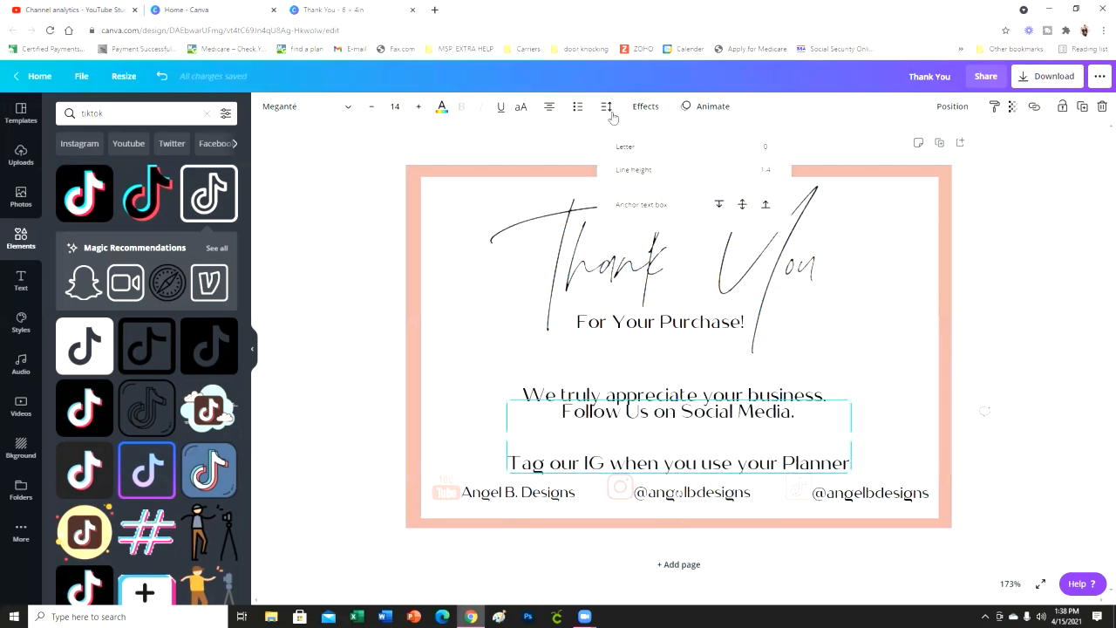
left_click_drag(703, 176, 676, 174)
left_click(989, 426)
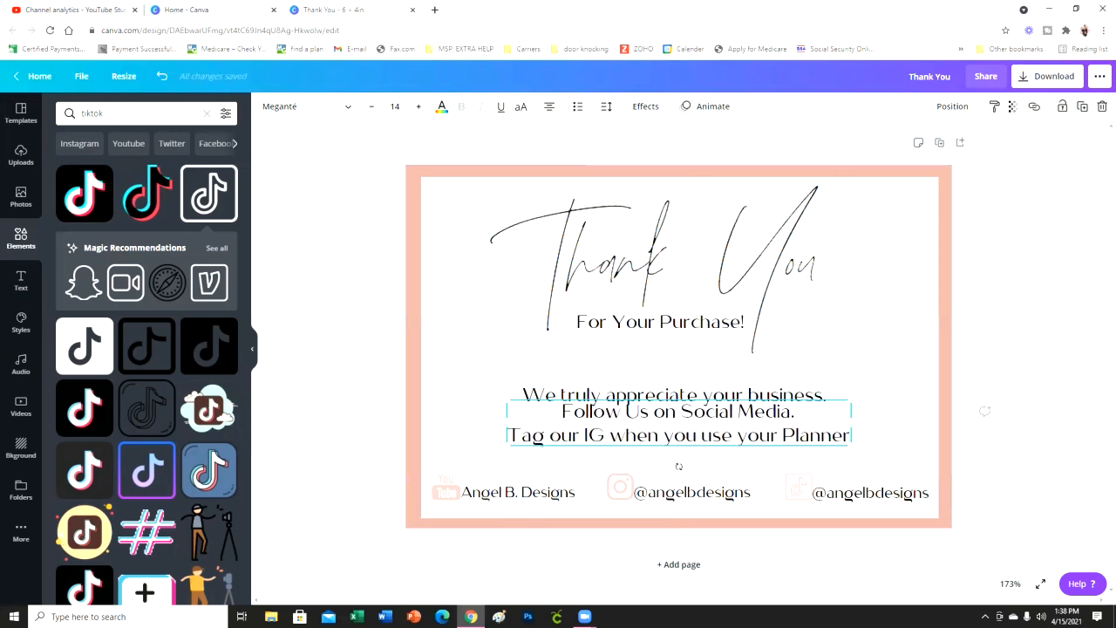
mouse_move(707, 427)
left_mouse_down()
mouse_move(703, 449)
mouse_move(717, 439)
left_mouse_up()
left_click(1049, 361)
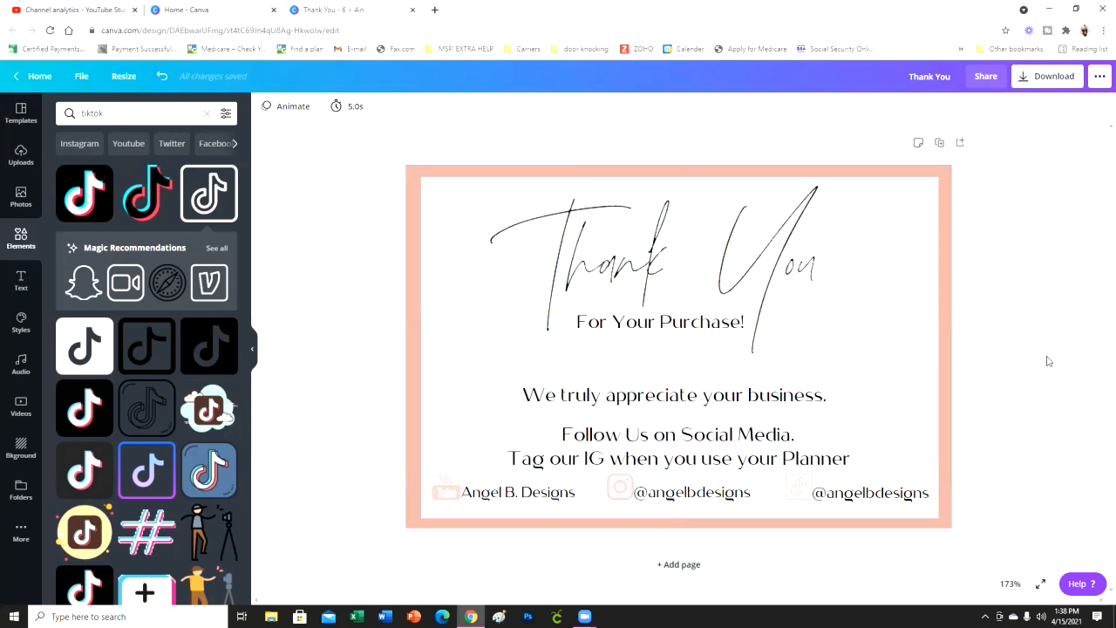
- Move "We truly appreciate your business." slightly up and centre it horizontally on the card
left_click(735, 403)
left_click_drag(735, 403, 739, 400)
left_click(1034, 410)
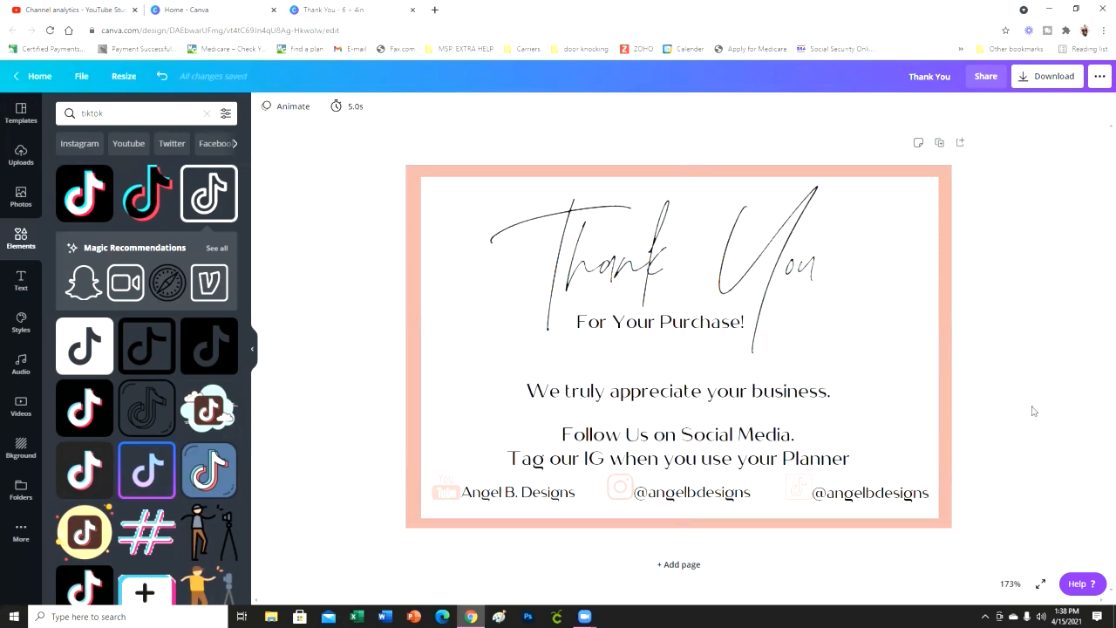
- Try to tidy up the spacing of all elements on the card, and undo the change
left_click_drag(970, 543, 372, 82)
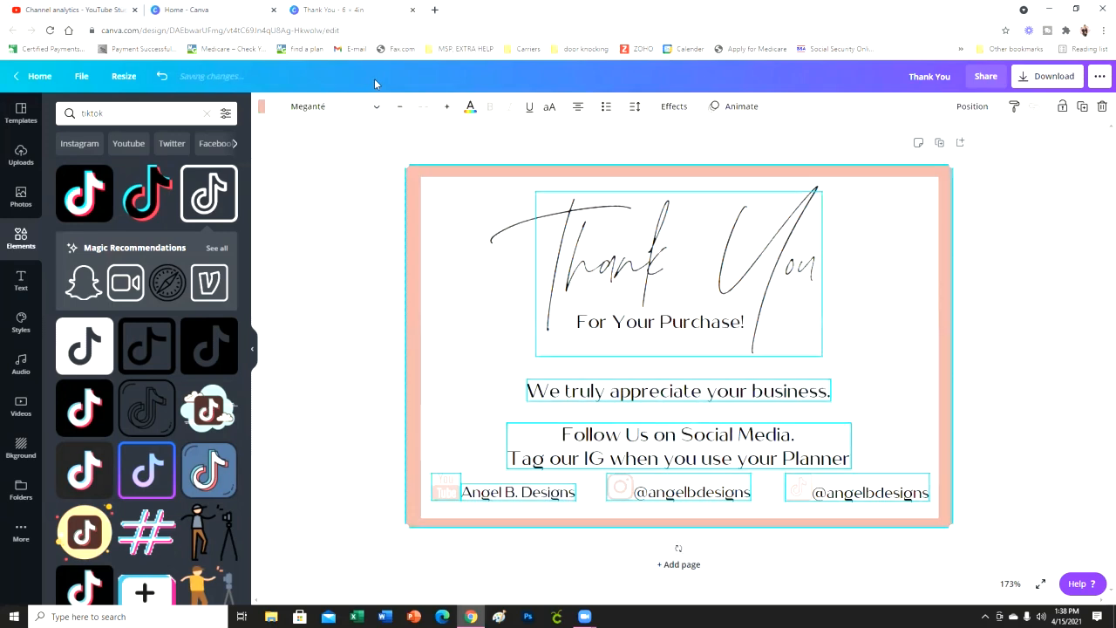
left_click(973, 107)
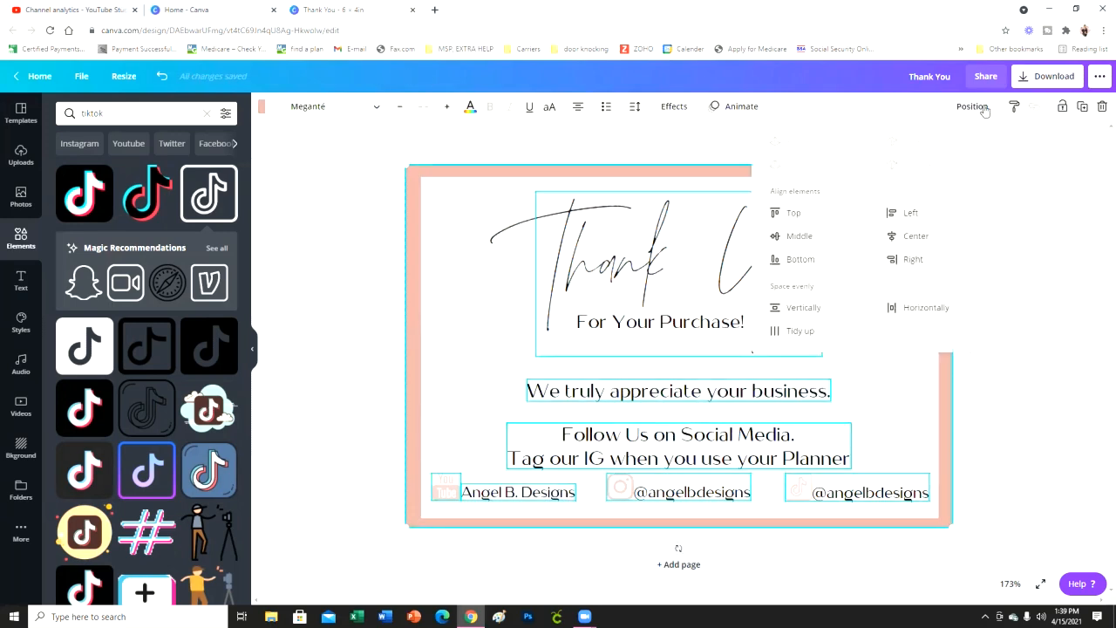
left_click(809, 336)
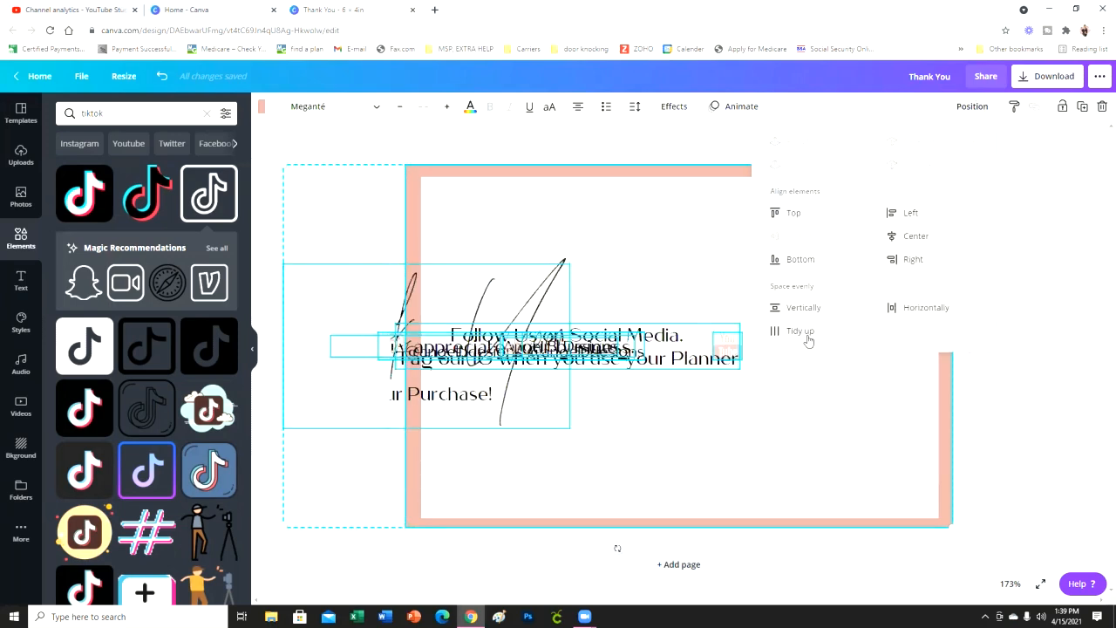
left_click(296, 130)
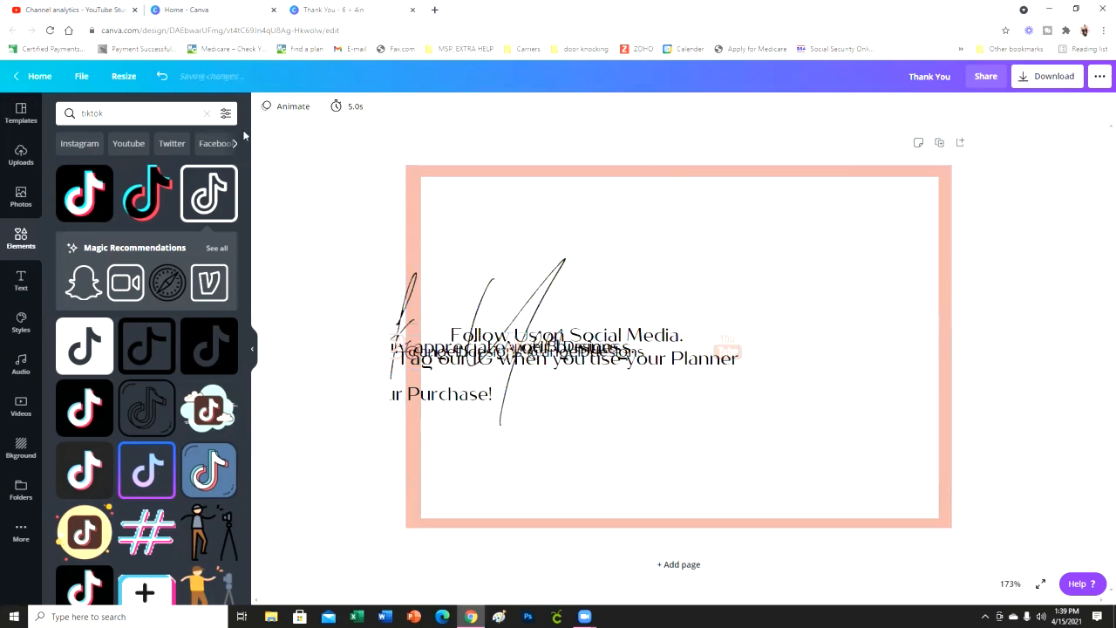
left_click(161, 76)
left_click(718, 391)
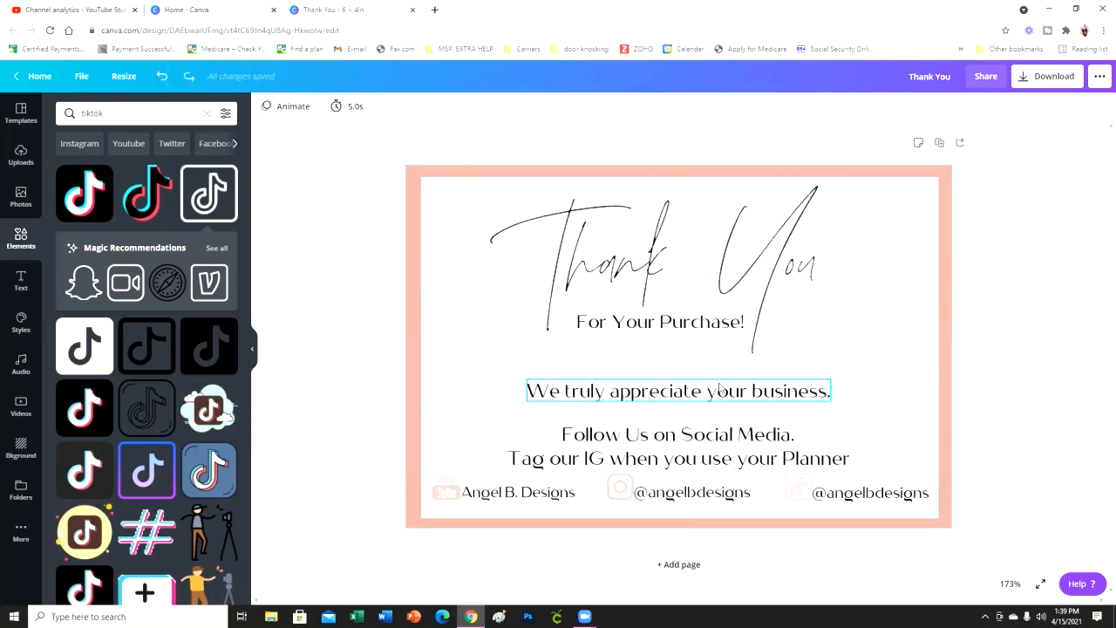
left_click(951, 114)
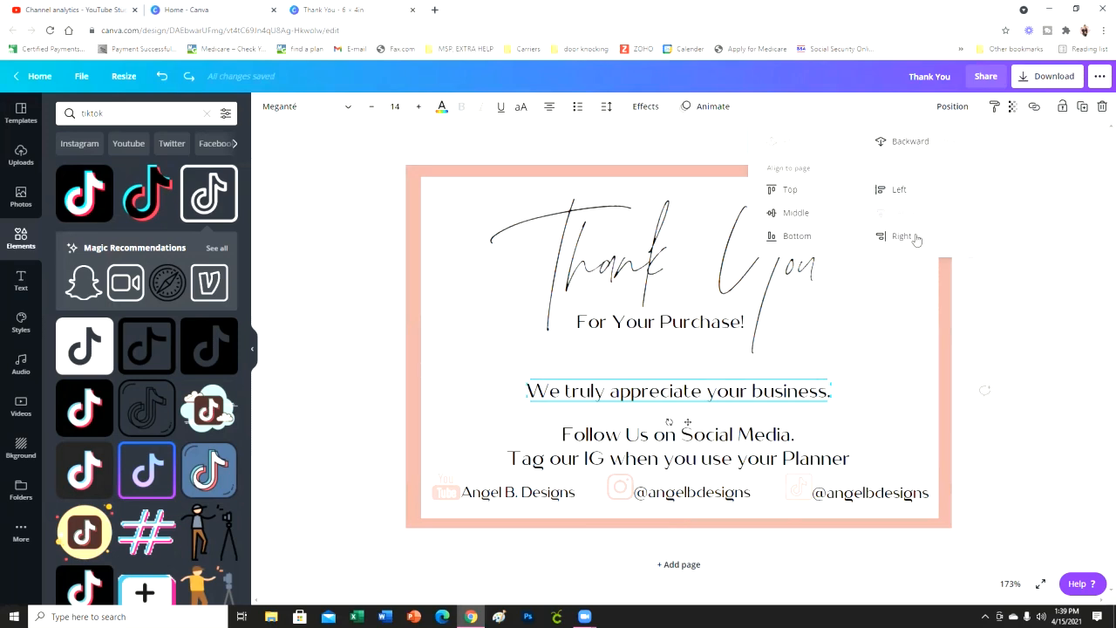
left_click(715, 446)
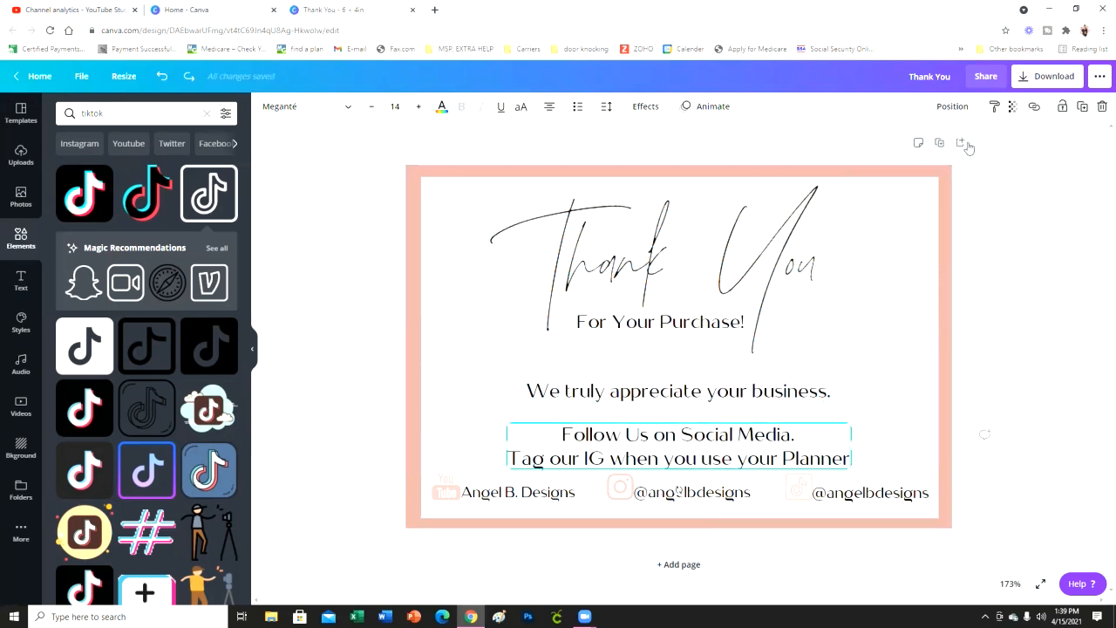
left_click(944, 108)
left_click(720, 397)
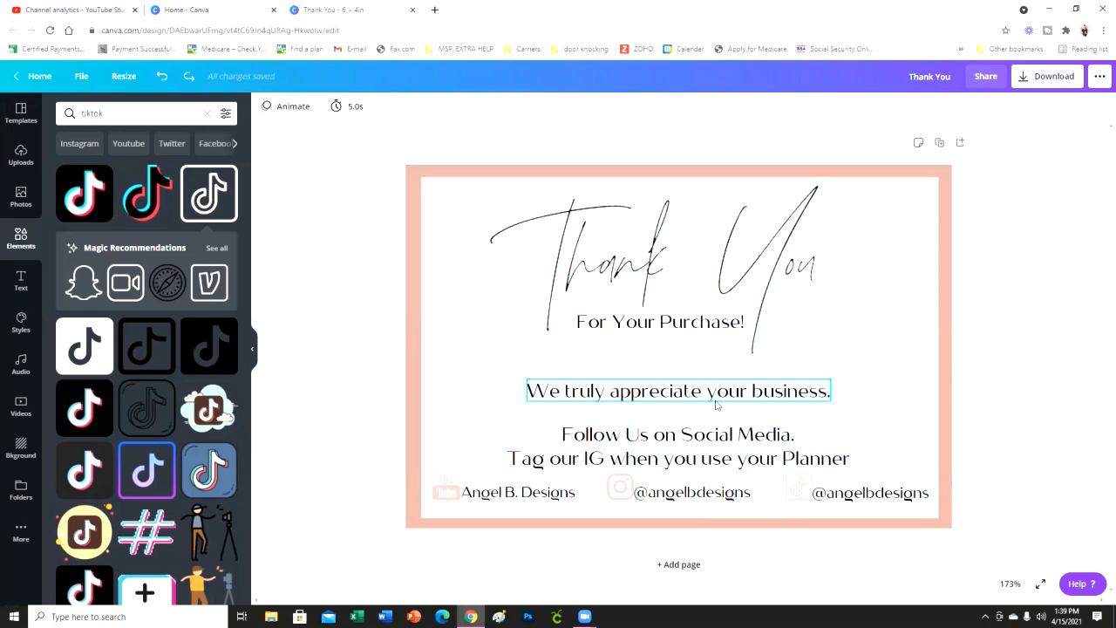
left_click(748, 463, "shift")
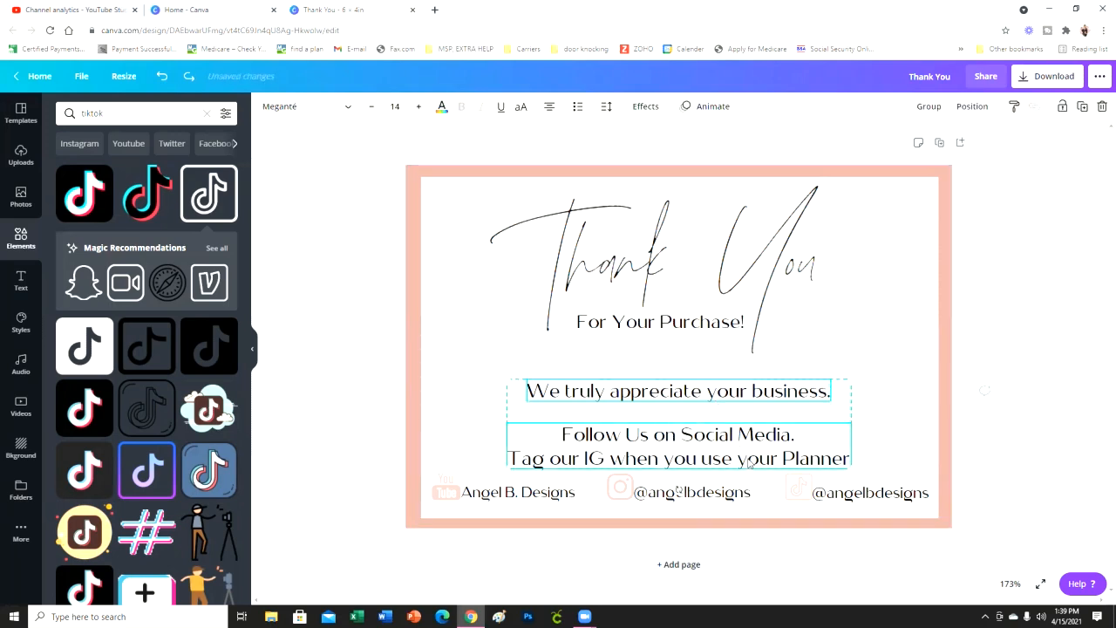
left_click(972, 107)
left_click(1028, 205)
left_click(1039, 204)
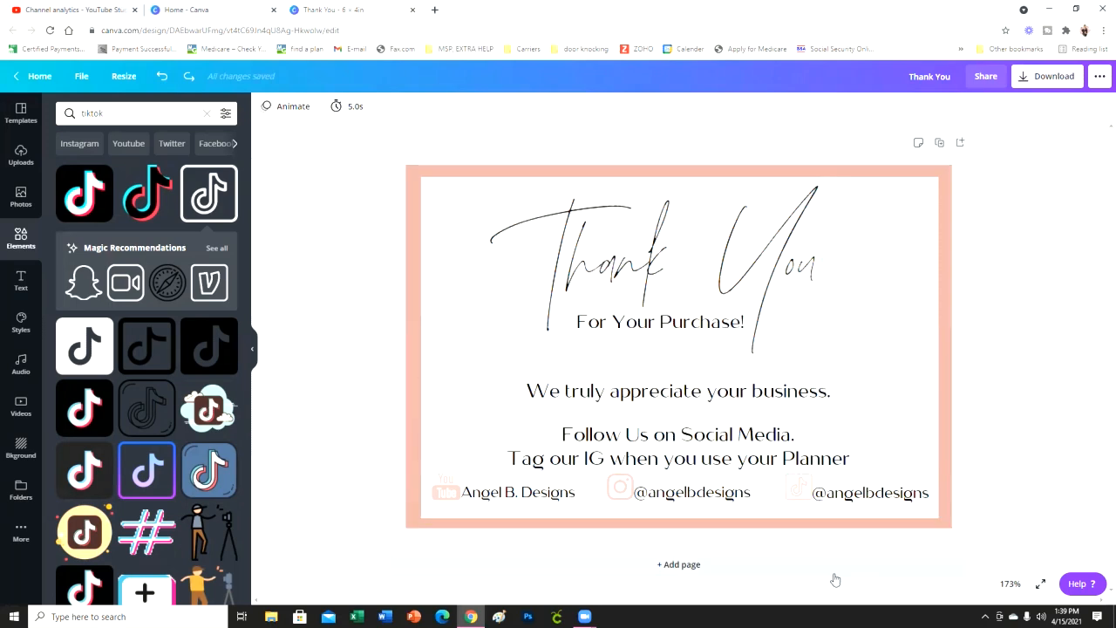
- Move the "Thank You" heading with "For Your Purchase!", the appreciation line and the two-line social media text slightly up on the card
left_click_drag(732, 272, 736, 266)
left_click(1029, 247)
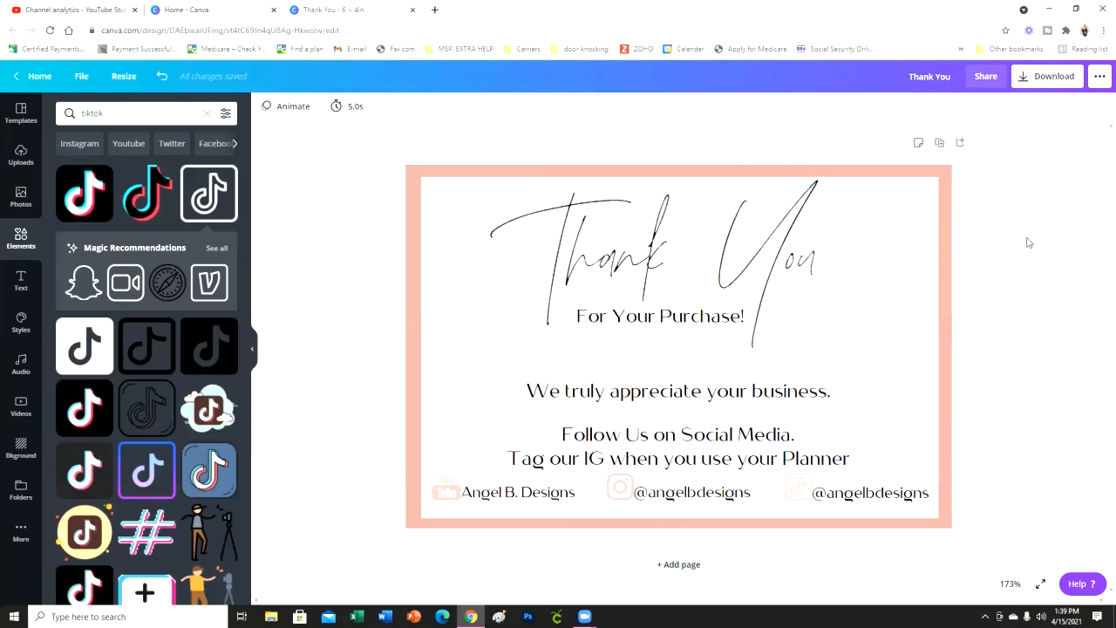
left_click_drag(699, 402, 699, 390)
left_click_drag(715, 460, 715, 449)
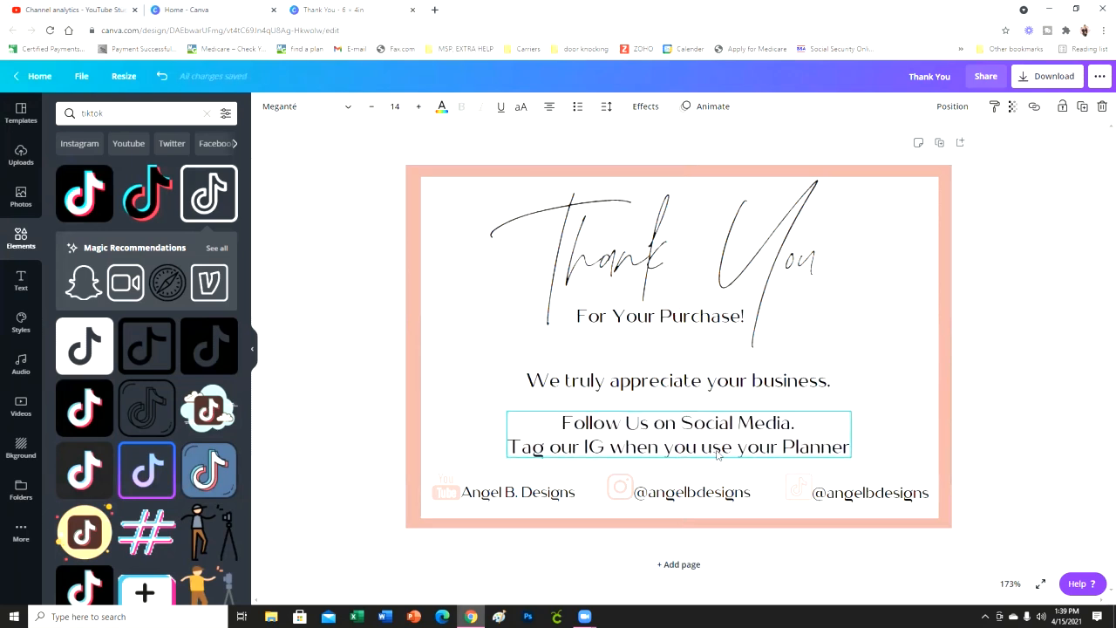
left_click(1049, 462)
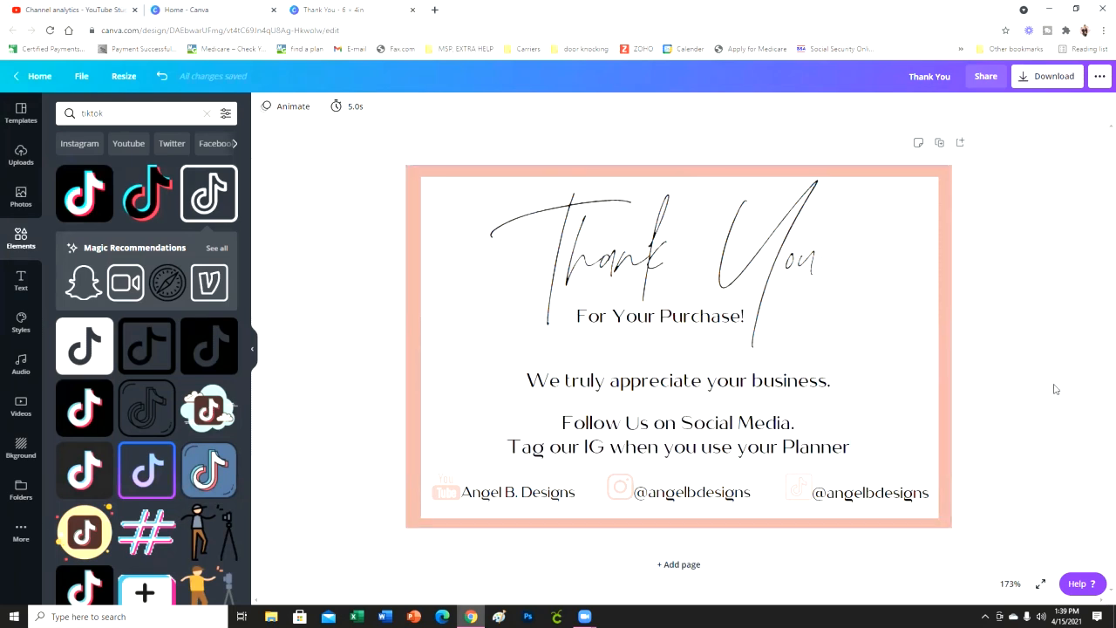
- Add a second page and fill its background with the pale pink brand colour
left_click(715, 573)
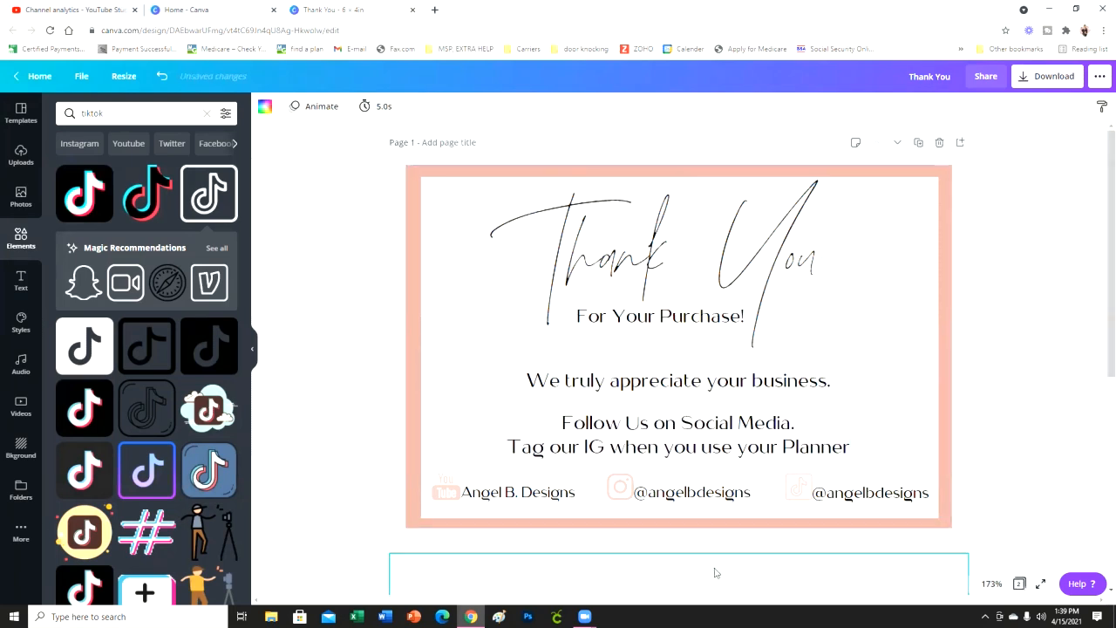
left_click(263, 111)
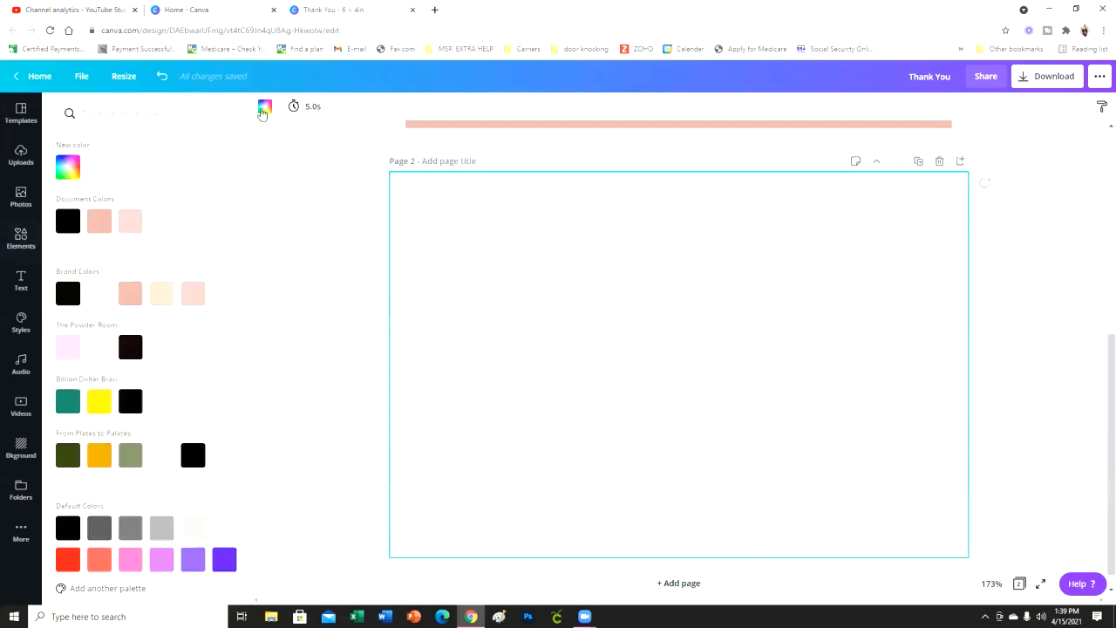
left_click(193, 294)
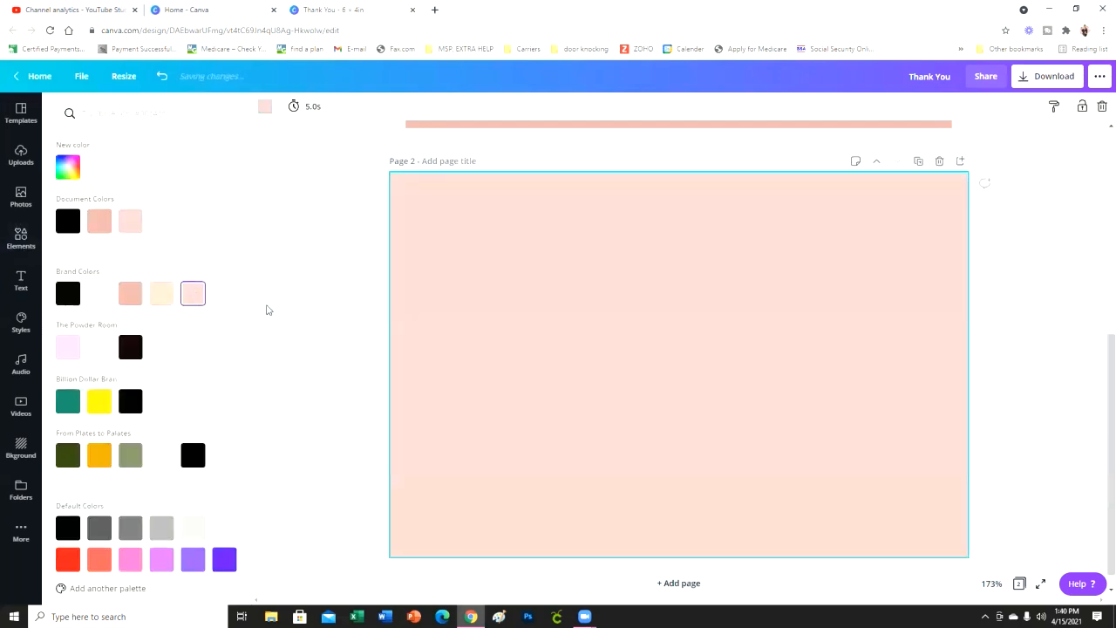
left_click(1054, 311)
- Recolour the card border on page 1 with the same pale pink brand colour as page 2's background
scroll(1046, 316, "up", 7)
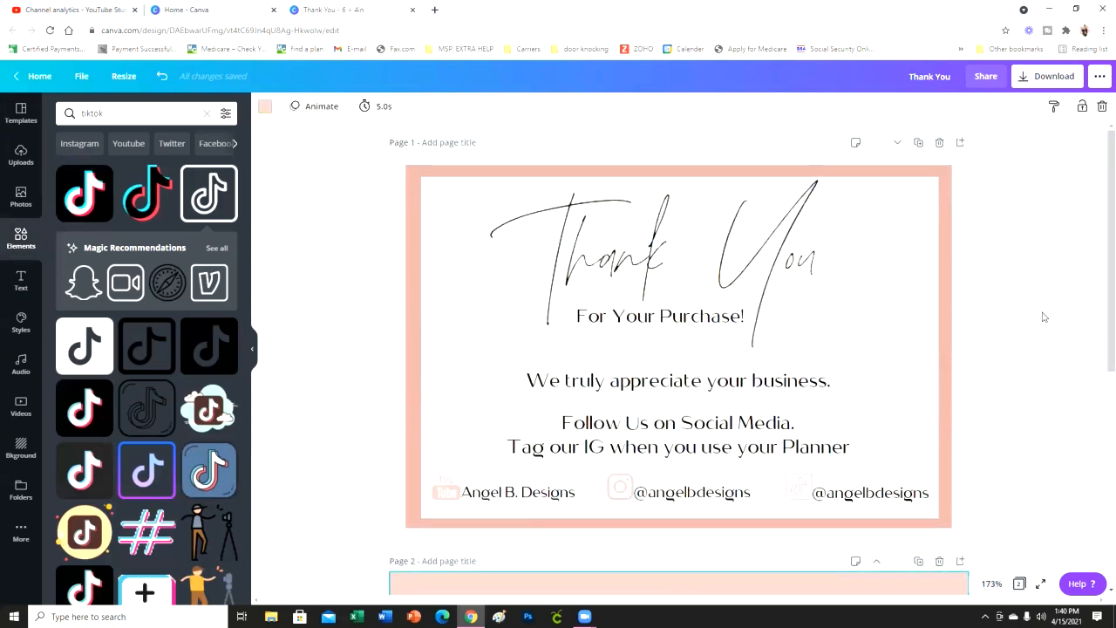
scroll(1044, 315, "down", 3)
left_click(409, 319)
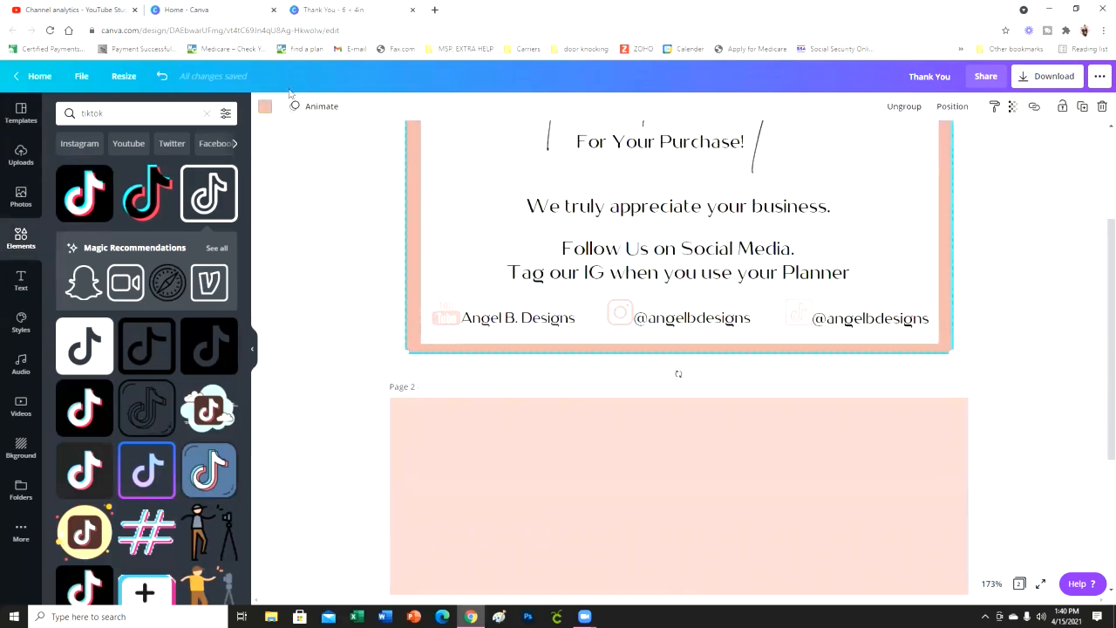
left_click(269, 107)
left_click(200, 301)
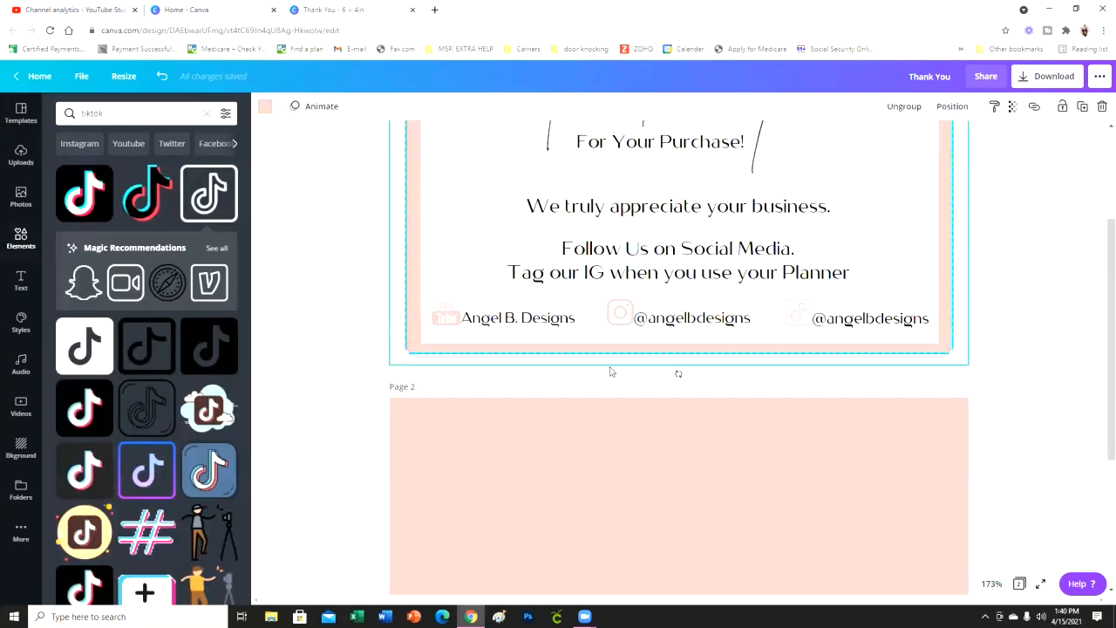
left_click(1029, 375)
scroll(1054, 396, "up", 5)
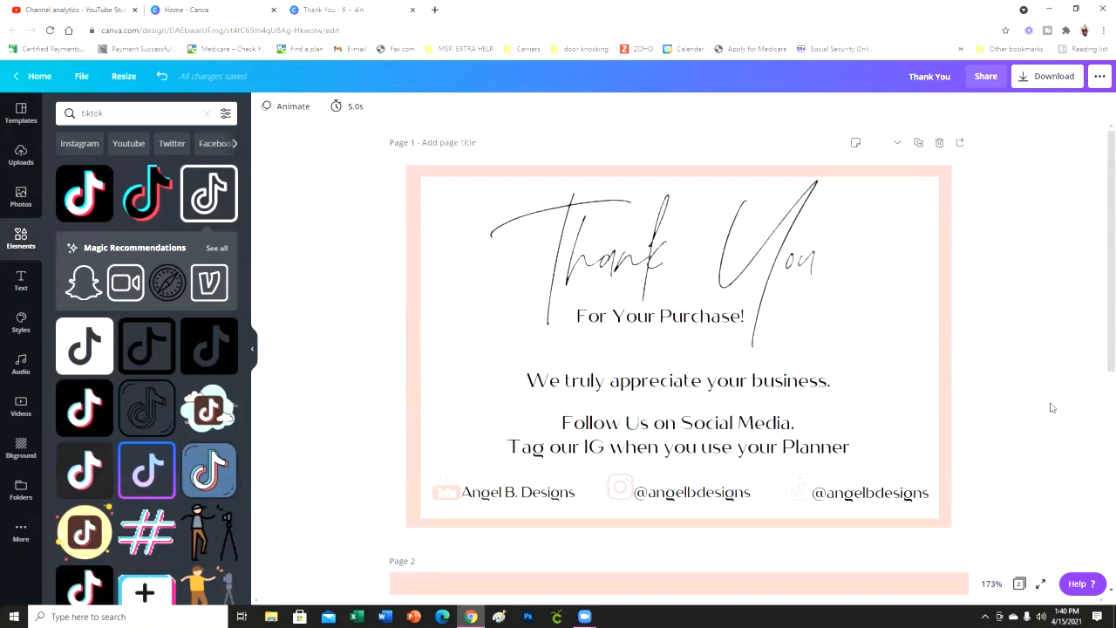
- Insert the pink "Angel B. Designs" logo image from the uploads onto page 2
scroll(872, 270, "down", 3)
scroll(742, 506, "down", 2)
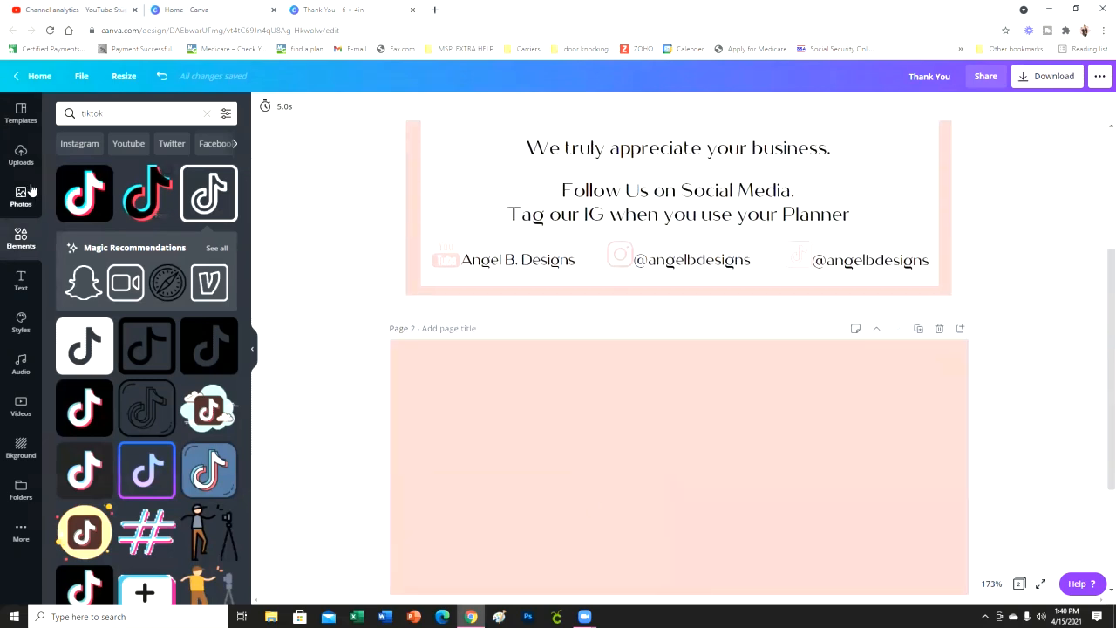
left_click(19, 166)
scroll(161, 349, "down", 3)
scroll(163, 349, "down", 3)
left_click(163, 354)
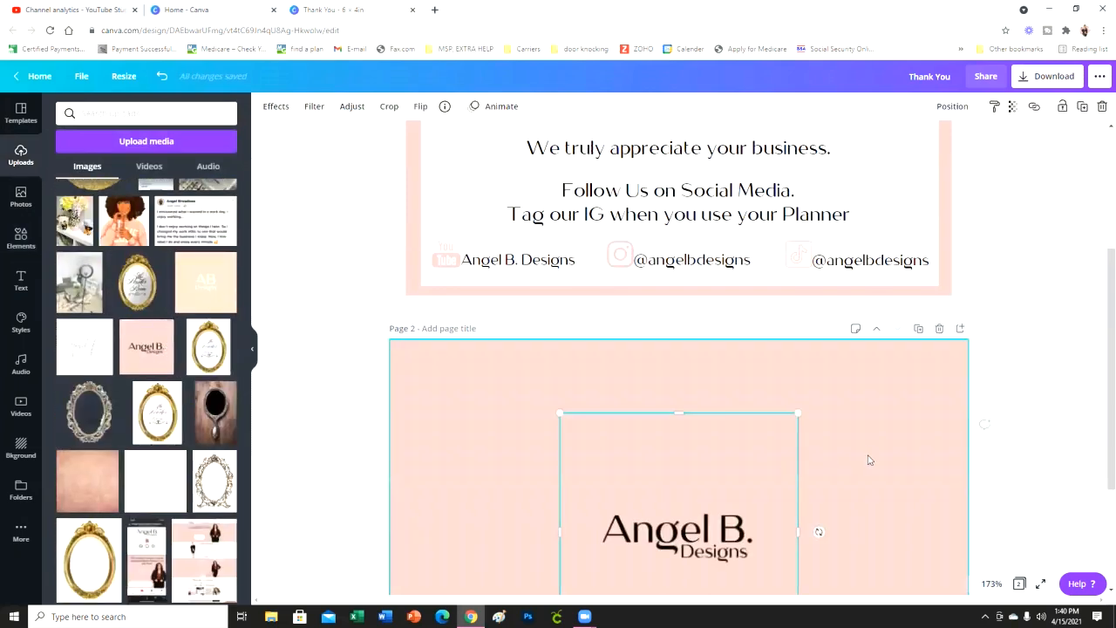
- Enlarge the logo image beyond the page's height and centre it on page 2
left_click_drag(703, 448, 608, 377)
left_click_drag(703, 461, 1032, 546)
scroll(966, 468, "down", 1)
left_click_drag(741, 407, 733, 369)
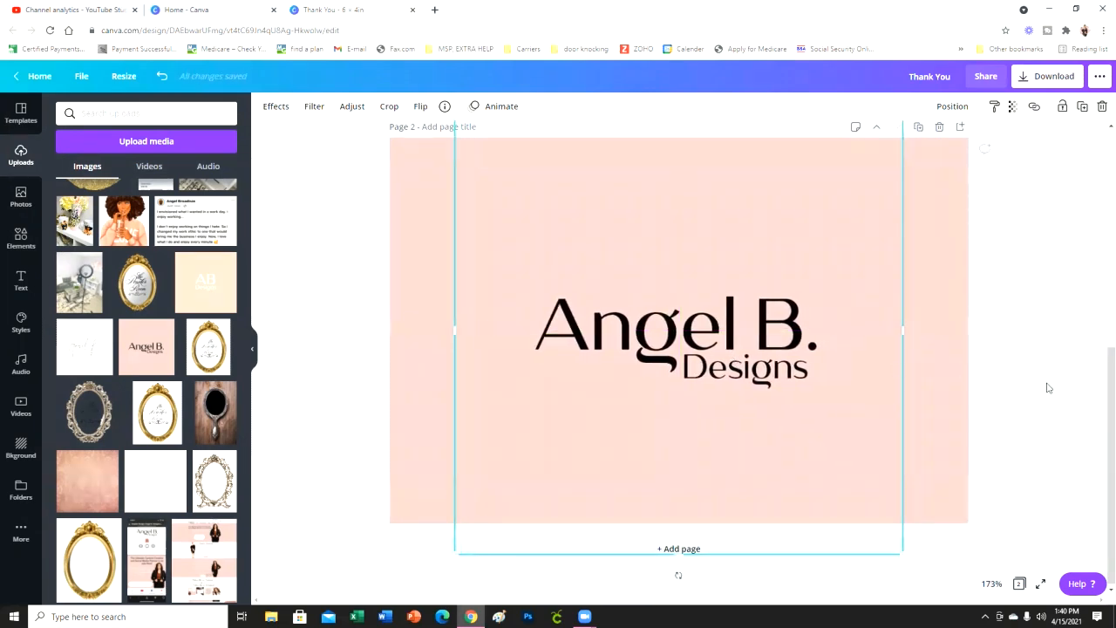
left_click(1045, 390)
- Examine both pages in the grid view and in the full-screen preview, and return to the page editor
left_click(1020, 583)
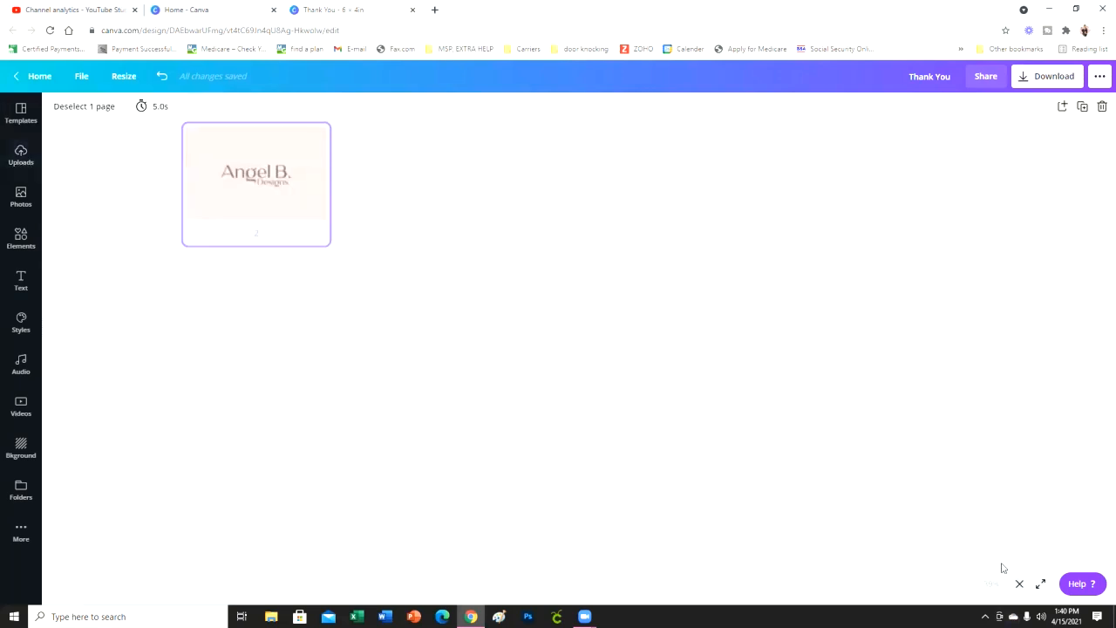
left_click(374, 347)
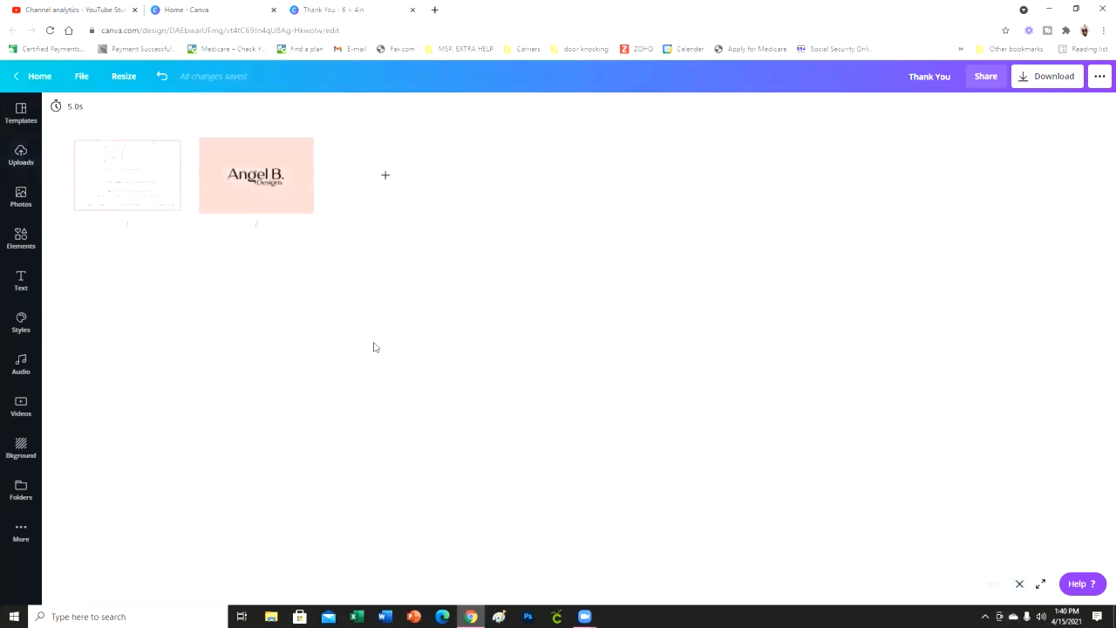
left_click(1040, 584)
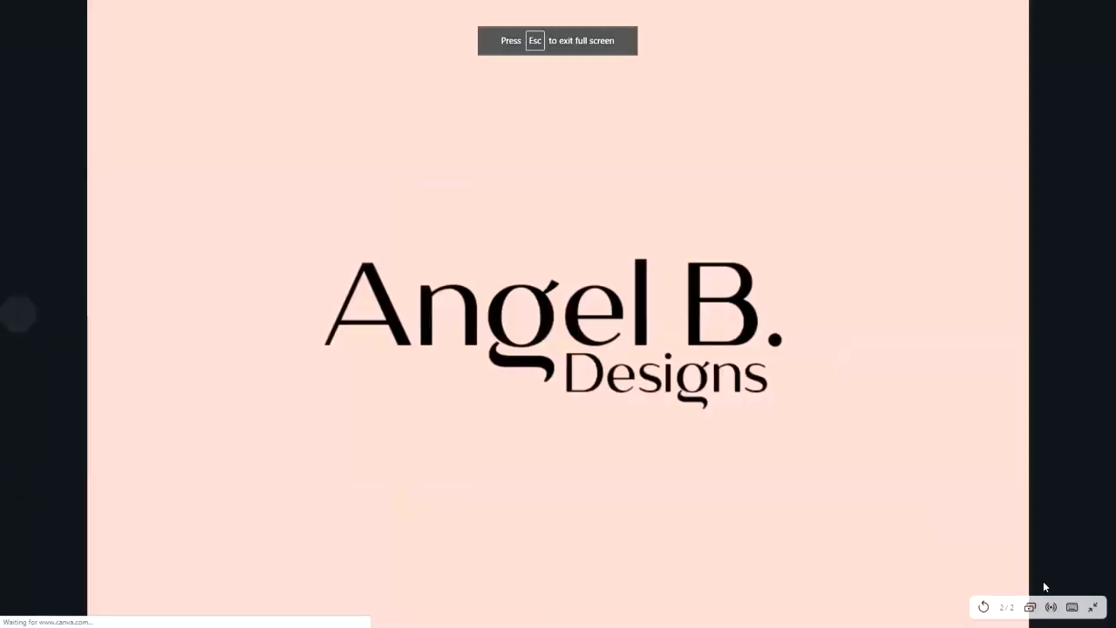
left_click(28, 315)
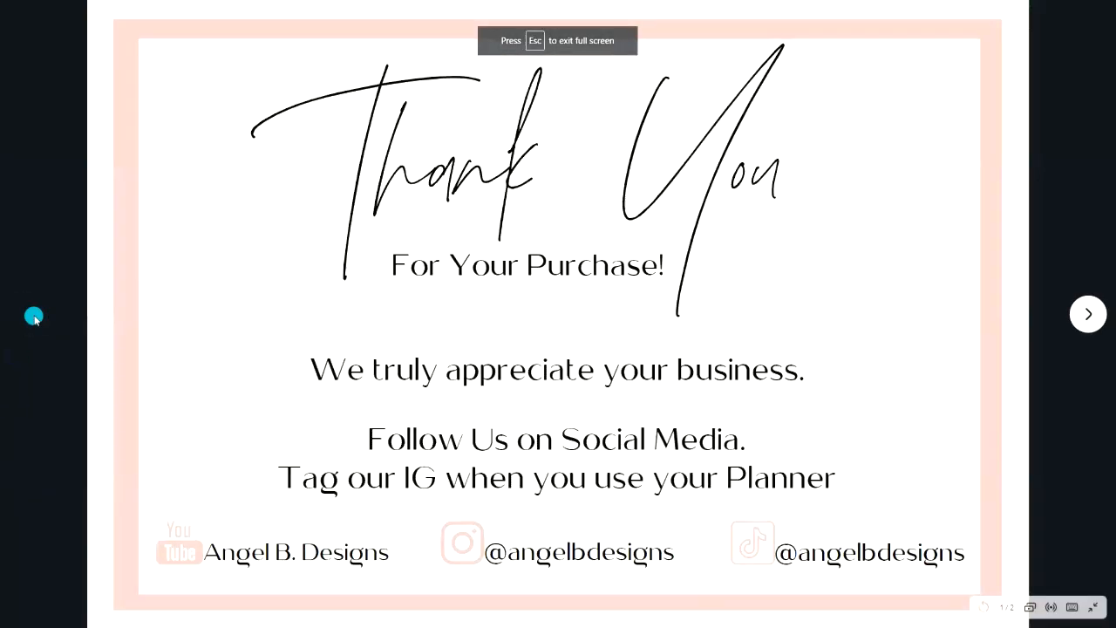
left_click(1088, 314)
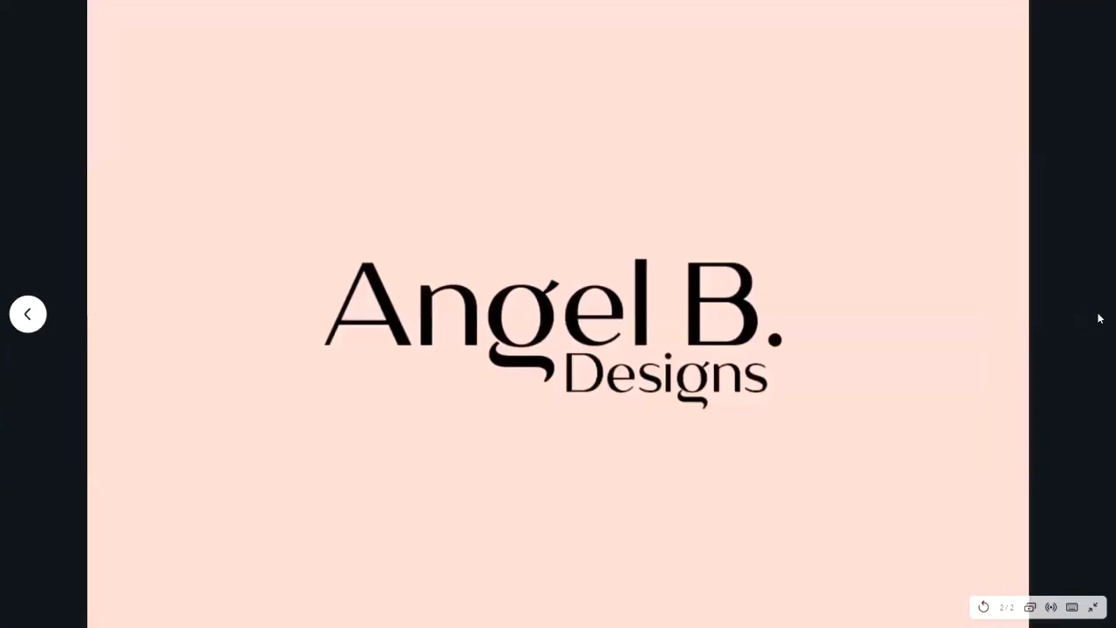
left_click(1094, 603)
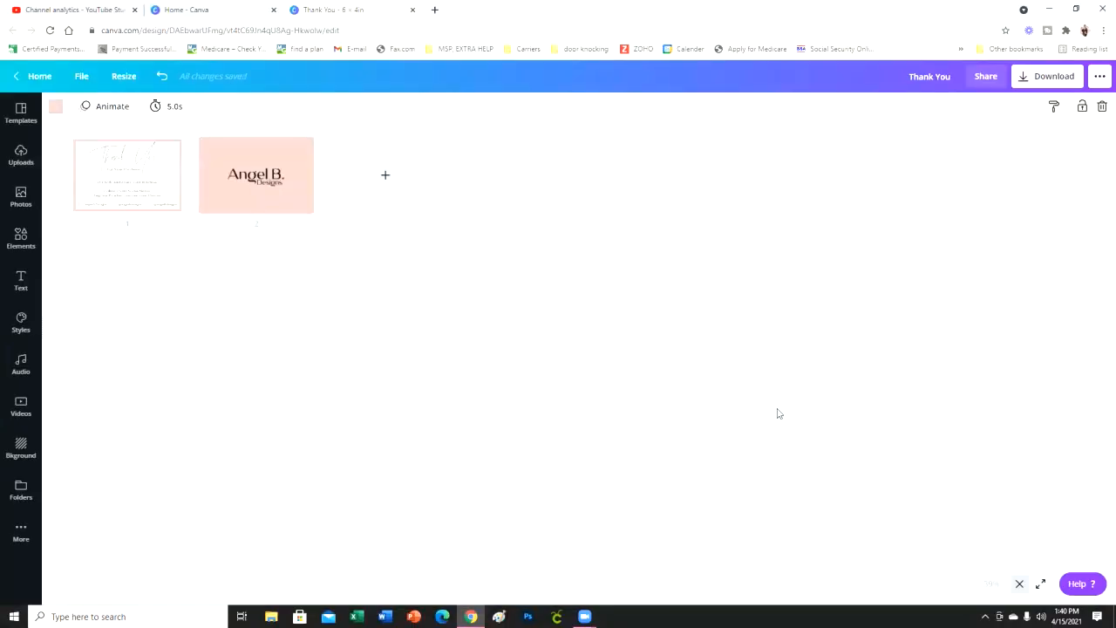
left_click(1040, 585)
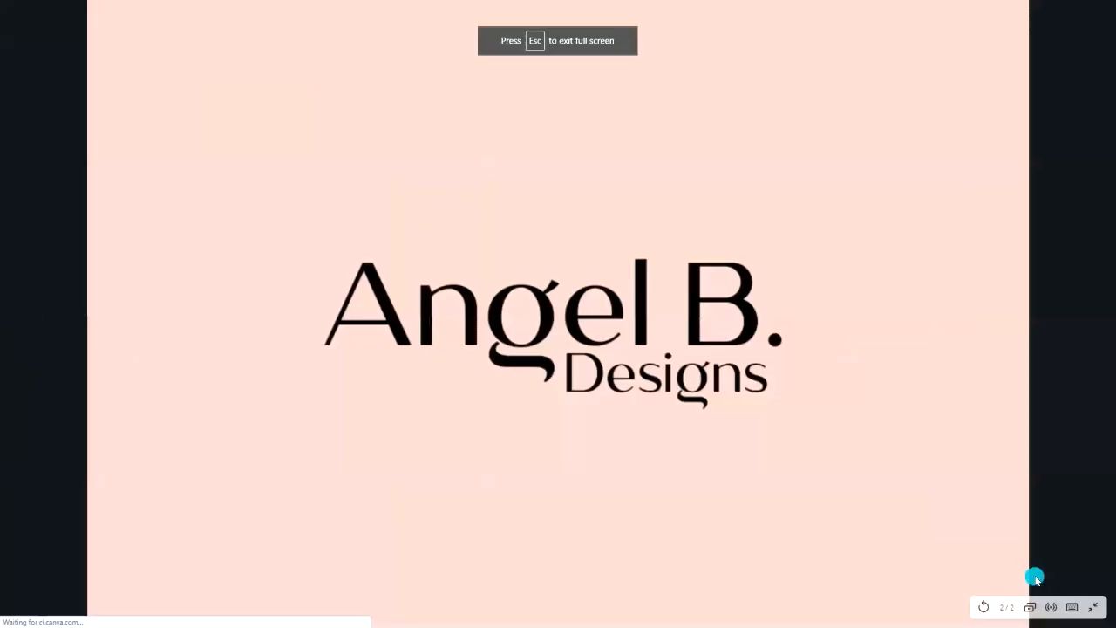
left_click(1094, 607)
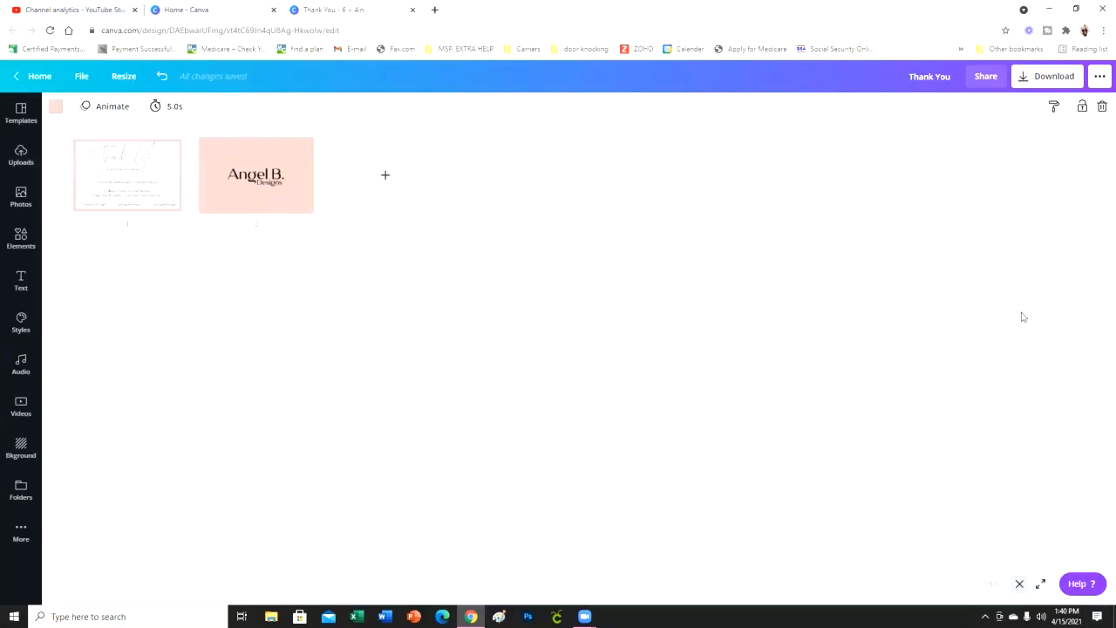
left_click(1020, 584)
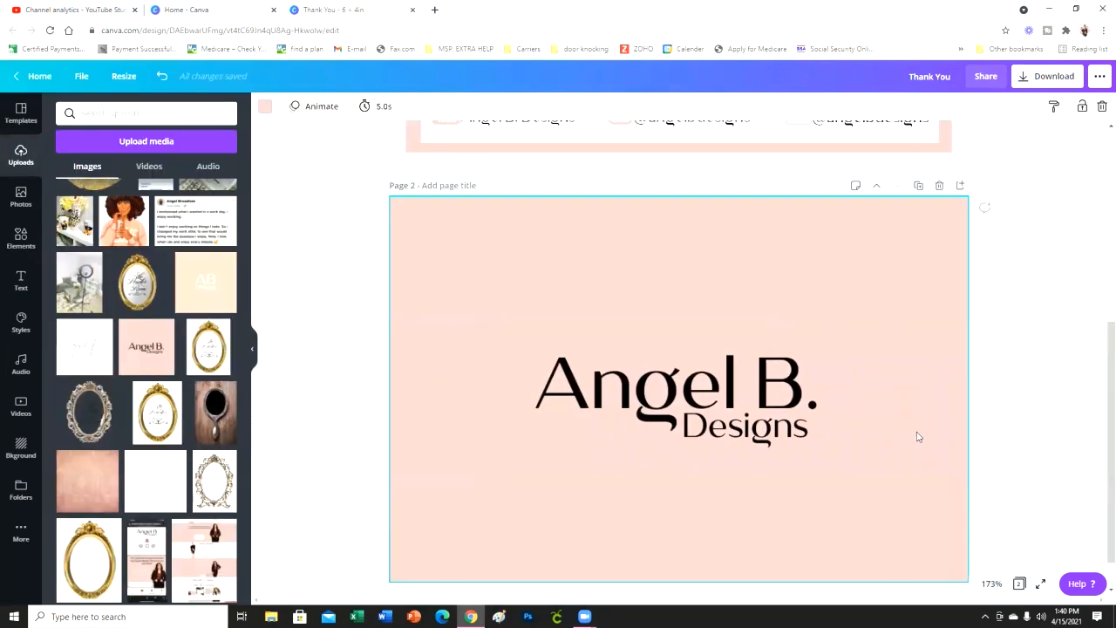
- Download all pages of the design as PNG
scroll(1012, 419, "up", 2)
scroll(1012, 418, "up", 1)
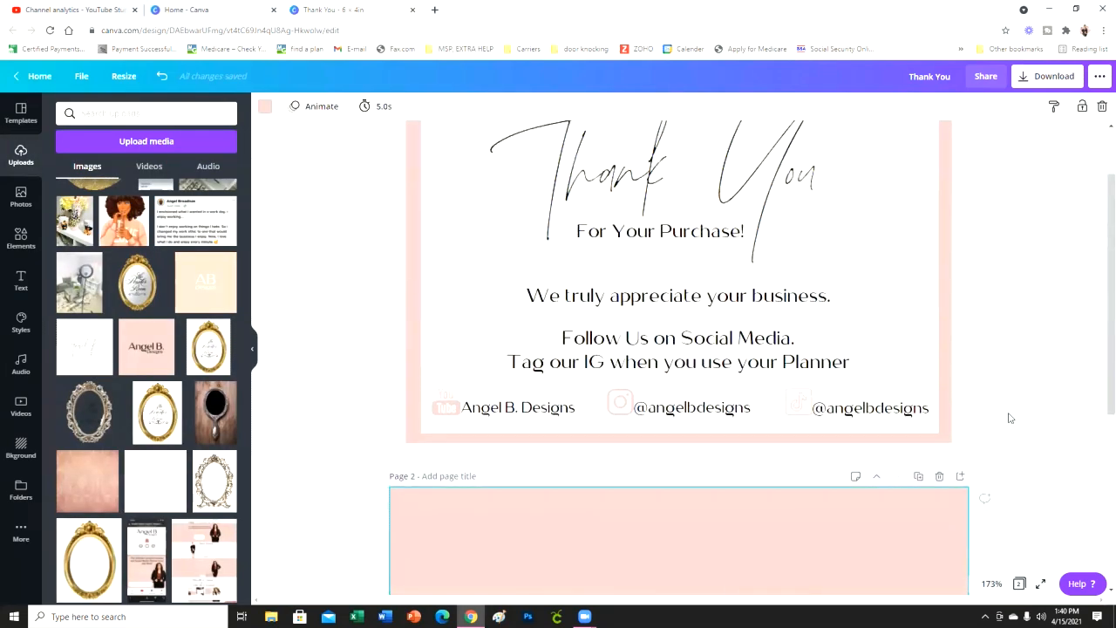
left_click(1049, 75)
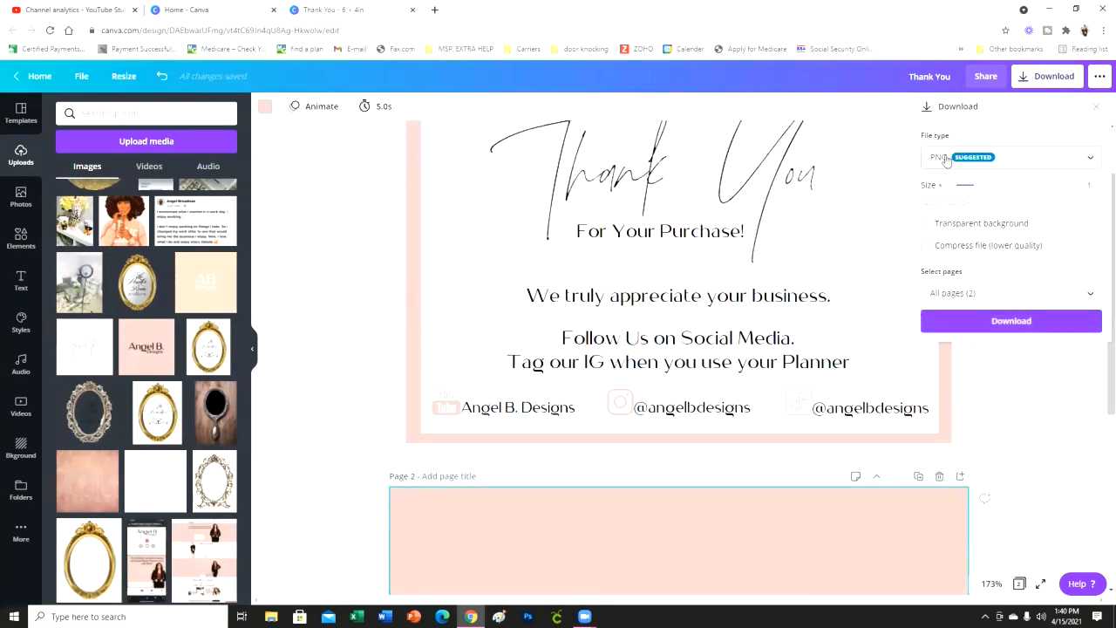
left_click(957, 323)
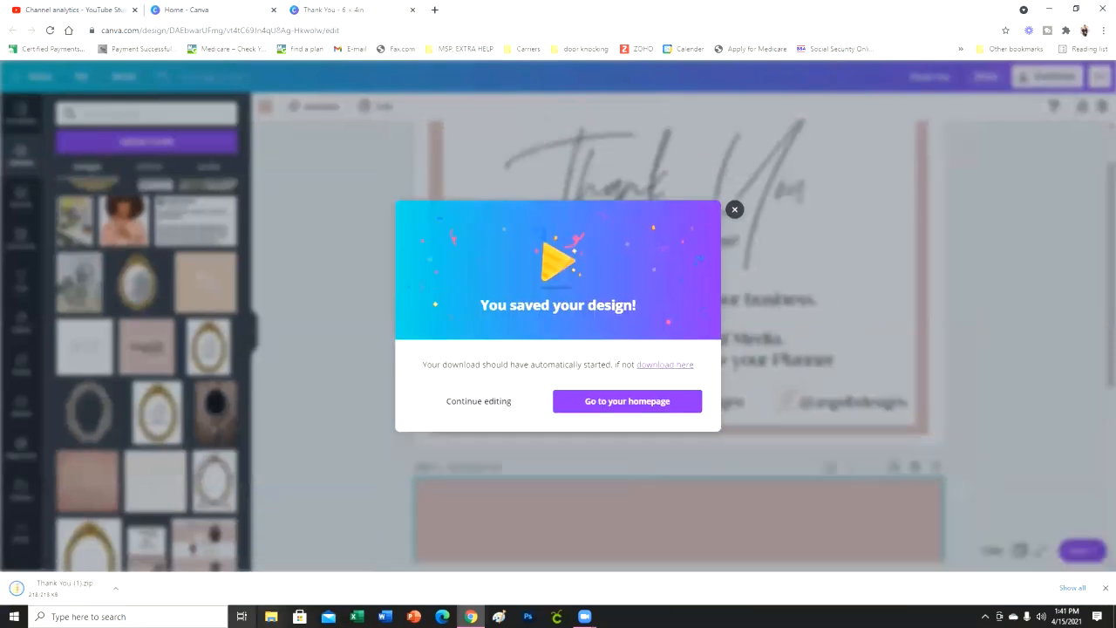
- Open the downloaded "Thank You (1).zip" to check its PNG files, and return to the design without the download confirmation
left_click(81, 583)
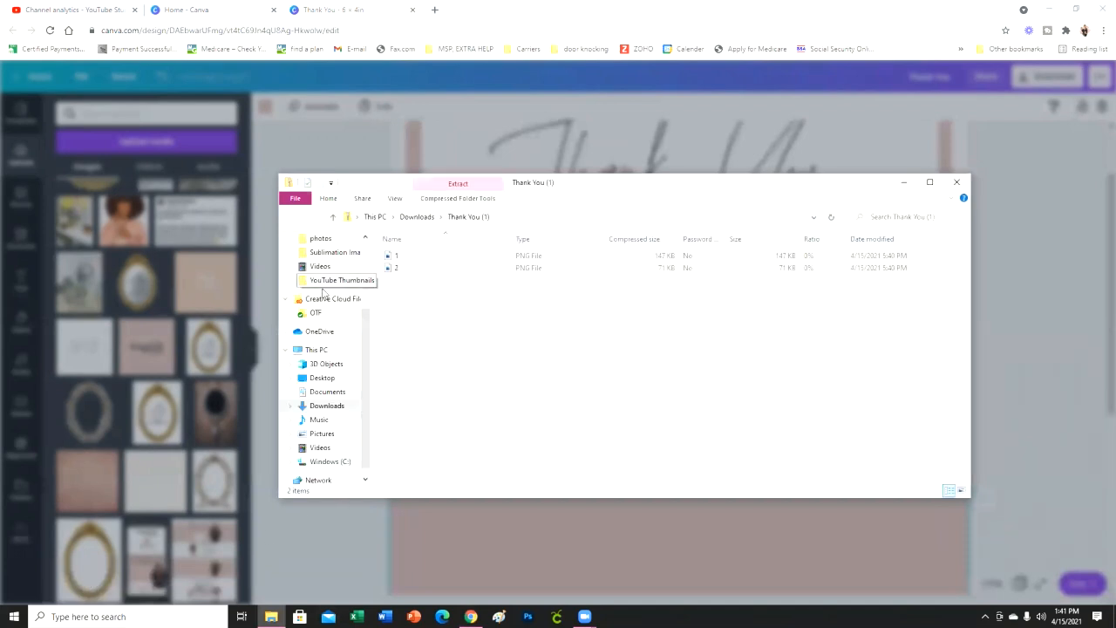
scroll(319, 292, "up", 3)
left_click_drag(428, 290, 322, 261)
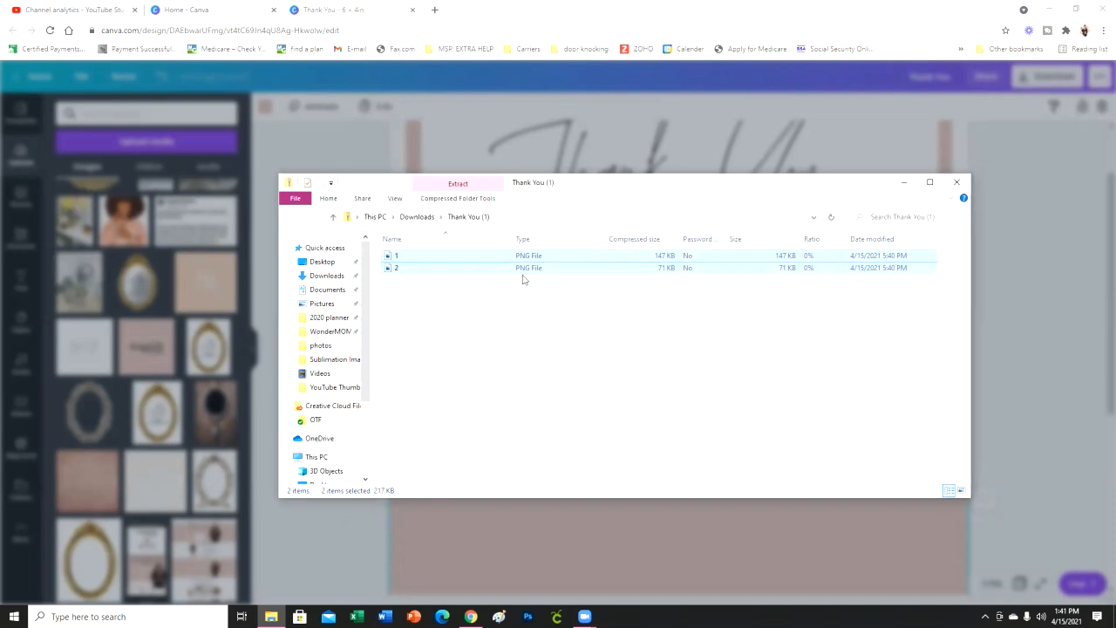
left_click(957, 184)
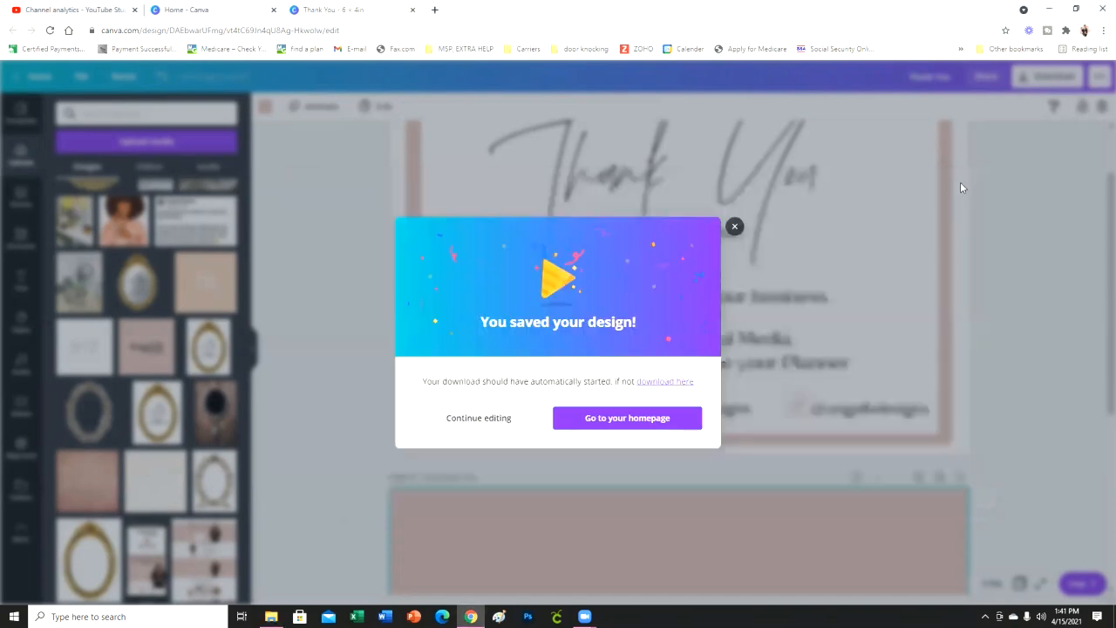
left_click(734, 227)
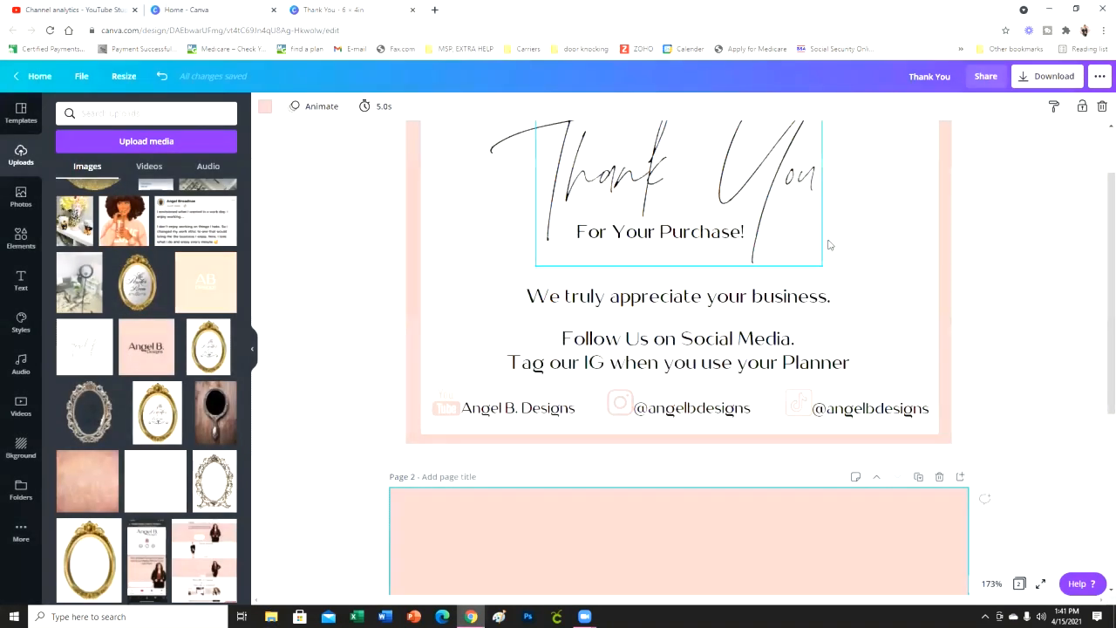
- Switch from the finished card design to Cricut Design Space and open a new blank canvas in the maximized window
scroll(1047, 409, "up", 1)
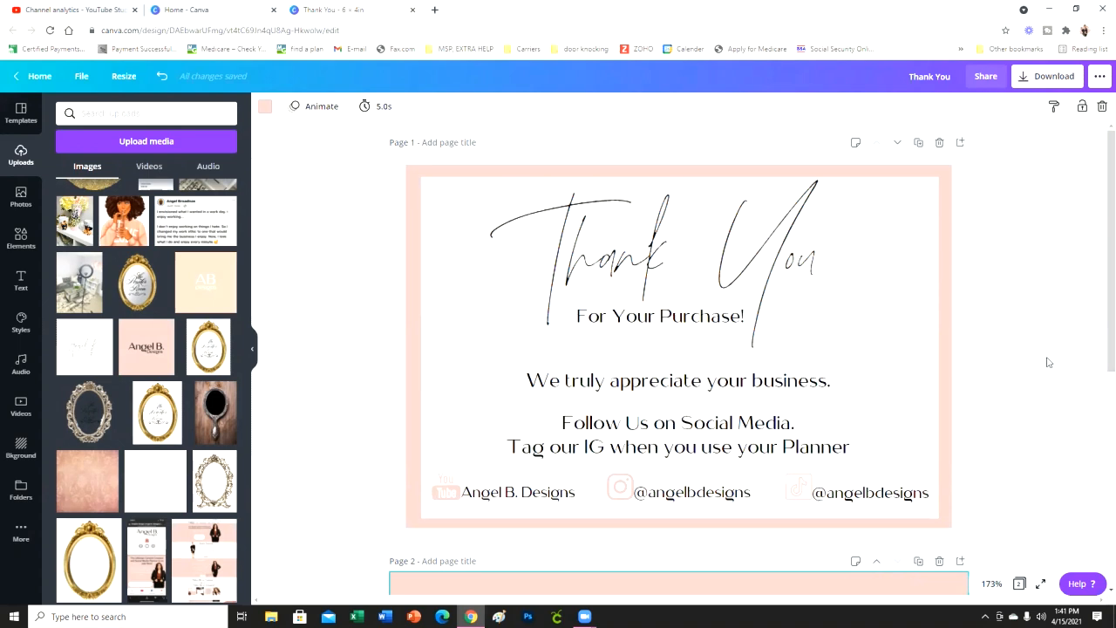
scroll(992, 376, "down", 1)
scroll(993, 377, "up", 1)
left_click(1049, 7)
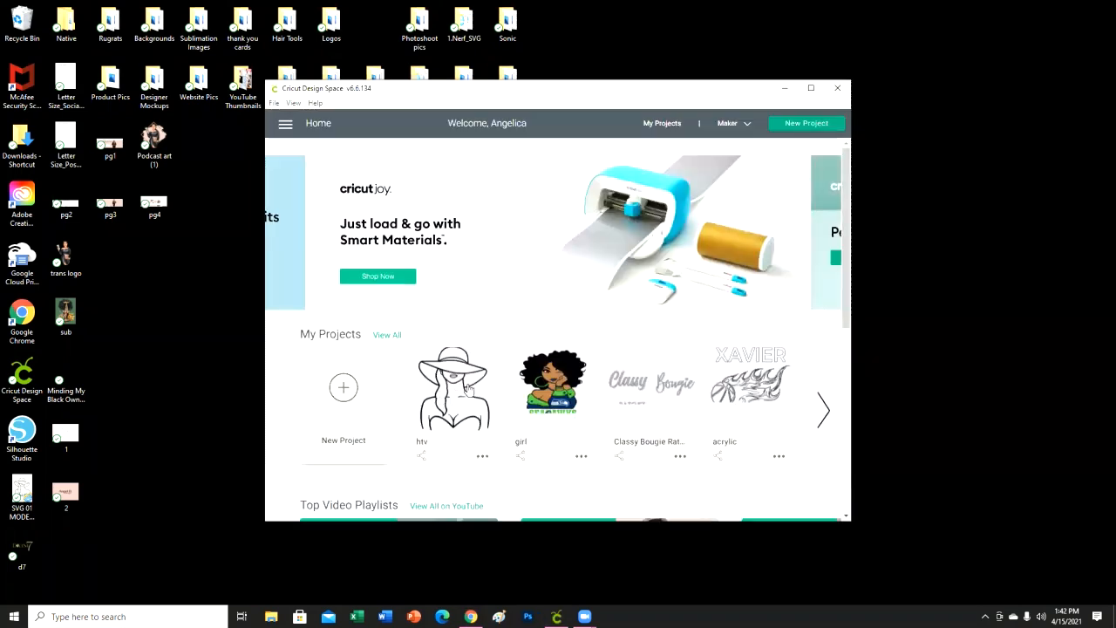
left_click(812, 88)
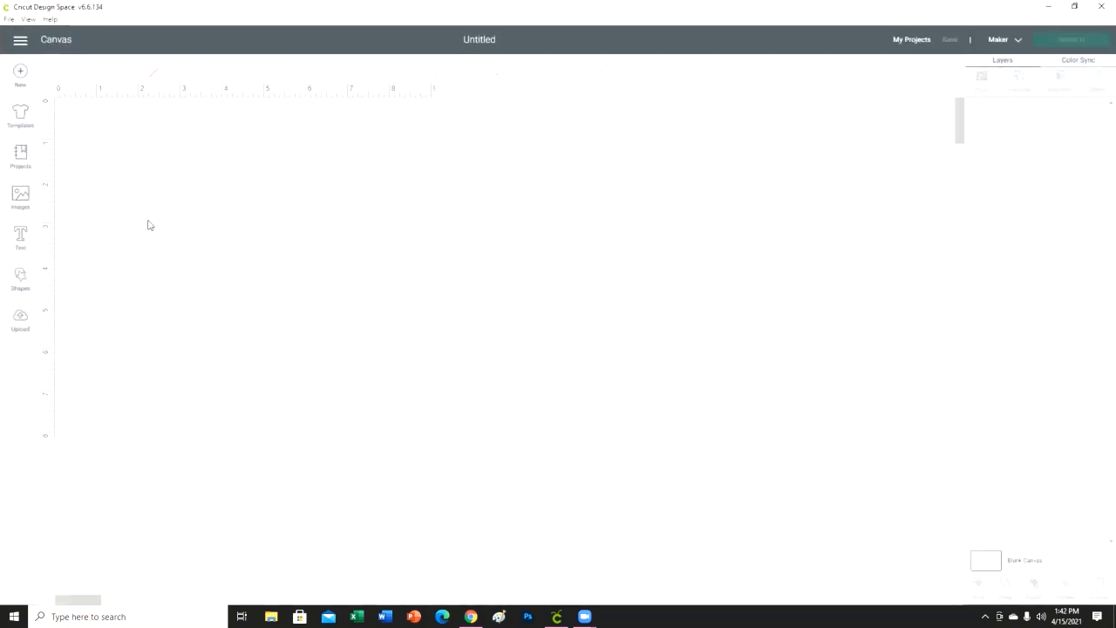
- Choose the thank-you image file "1" from the Desktop folder for upload as an image
left_click(20, 324)
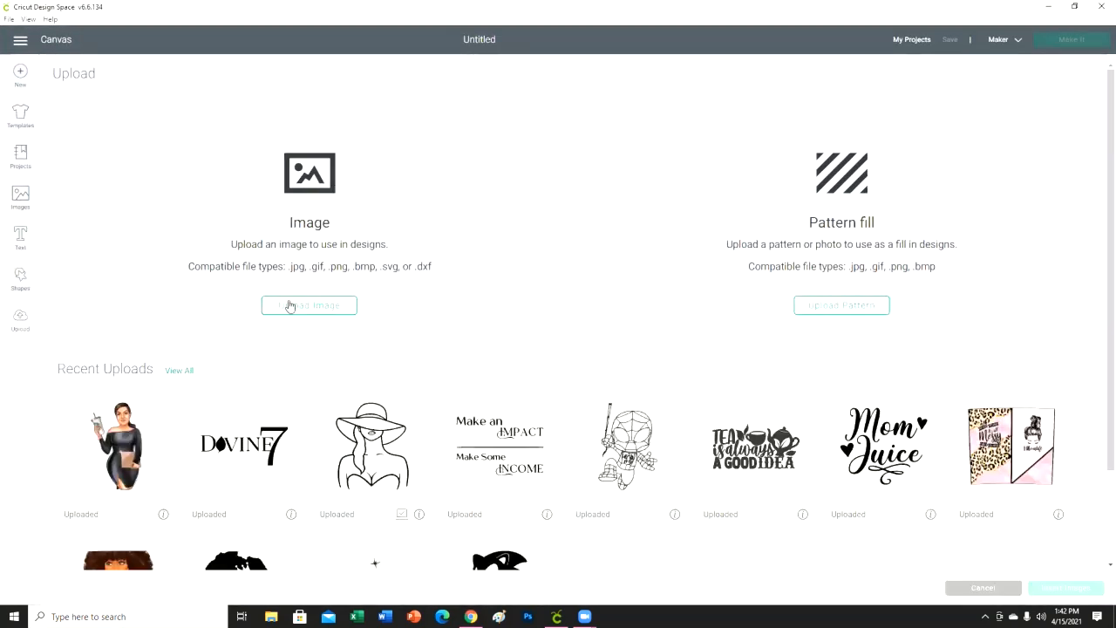
left_click(290, 306)
left_click(532, 319)
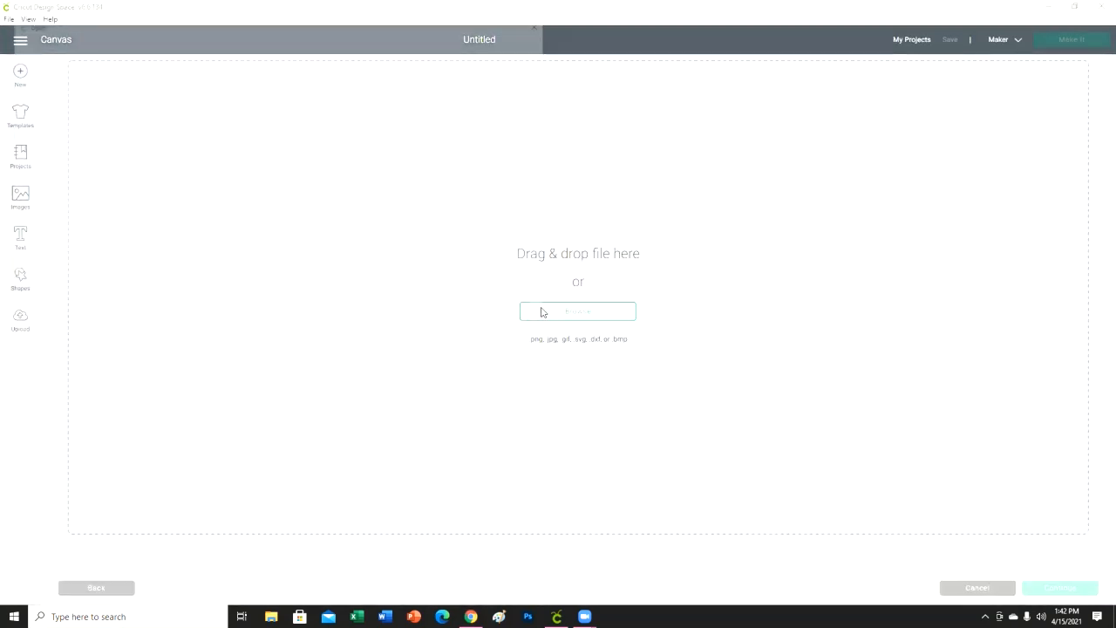
scroll(303, 214, "down", 5)
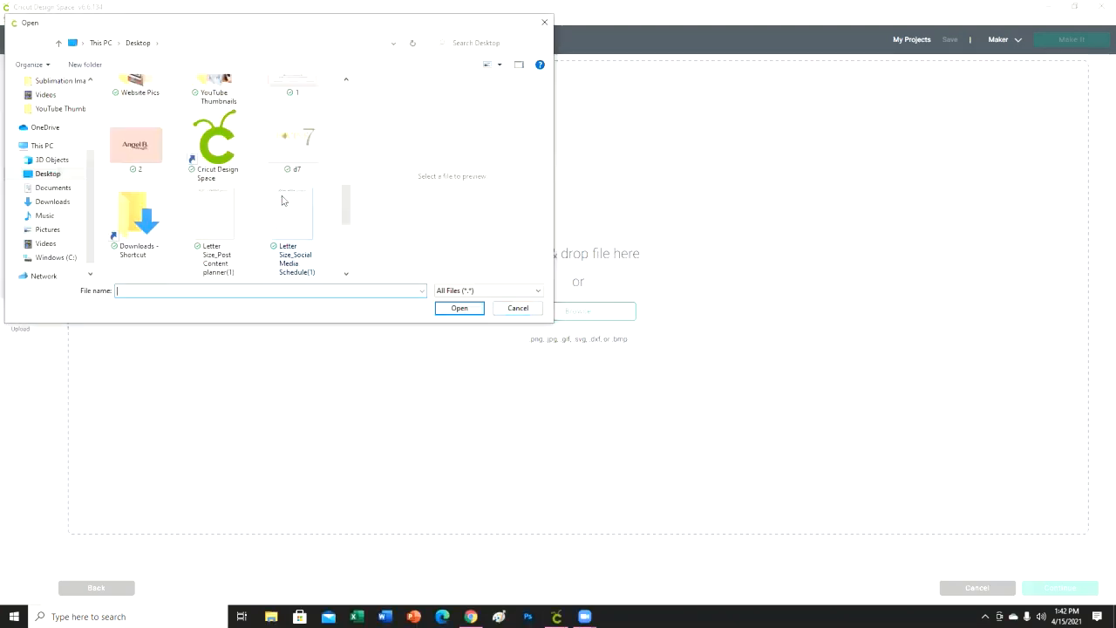
scroll(279, 201, "up", 1)
left_click(293, 109)
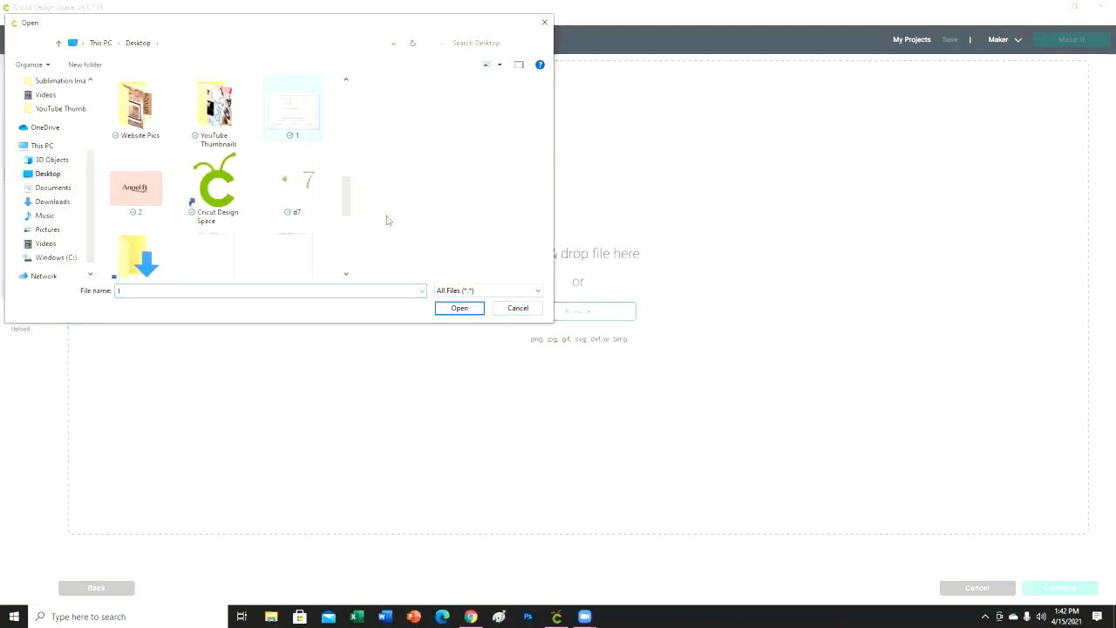
left_click(460, 308)
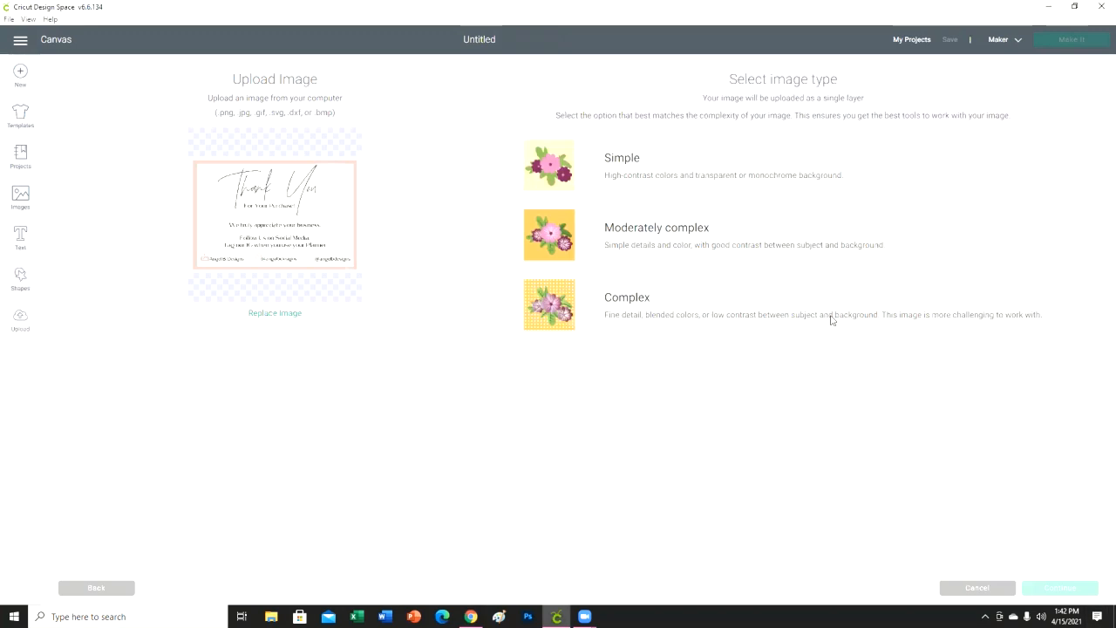
- Upload the thank-you image as a Complex, Print Then Cut image without erasing any of its areas
left_click(831, 320)
left_click(1062, 592)
left_click(1061, 590)
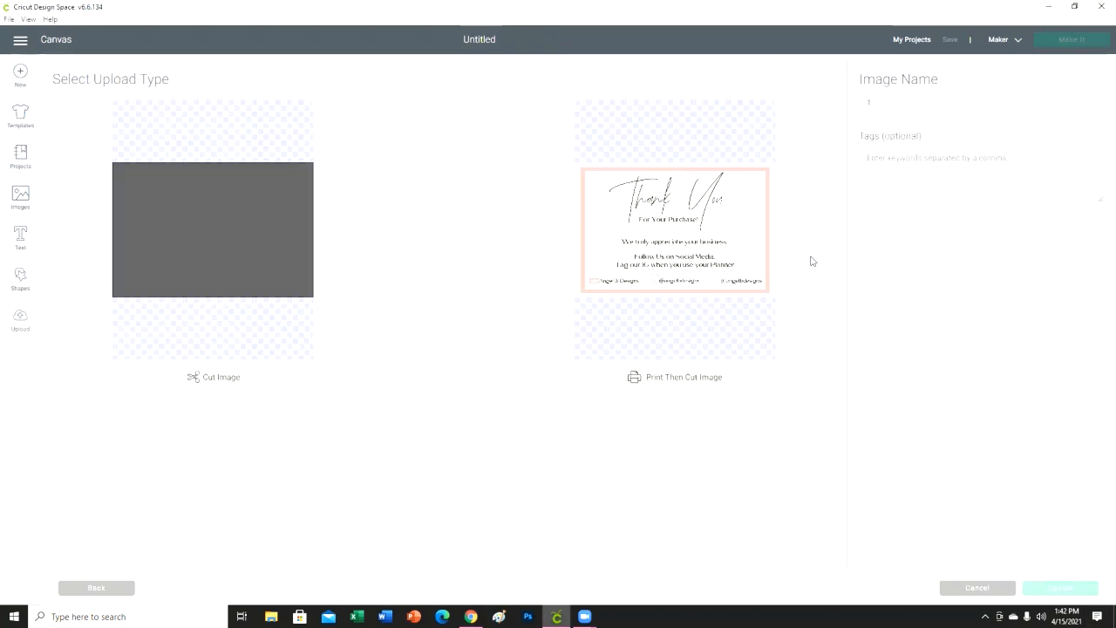
left_click(721, 272)
left_click(1059, 588)
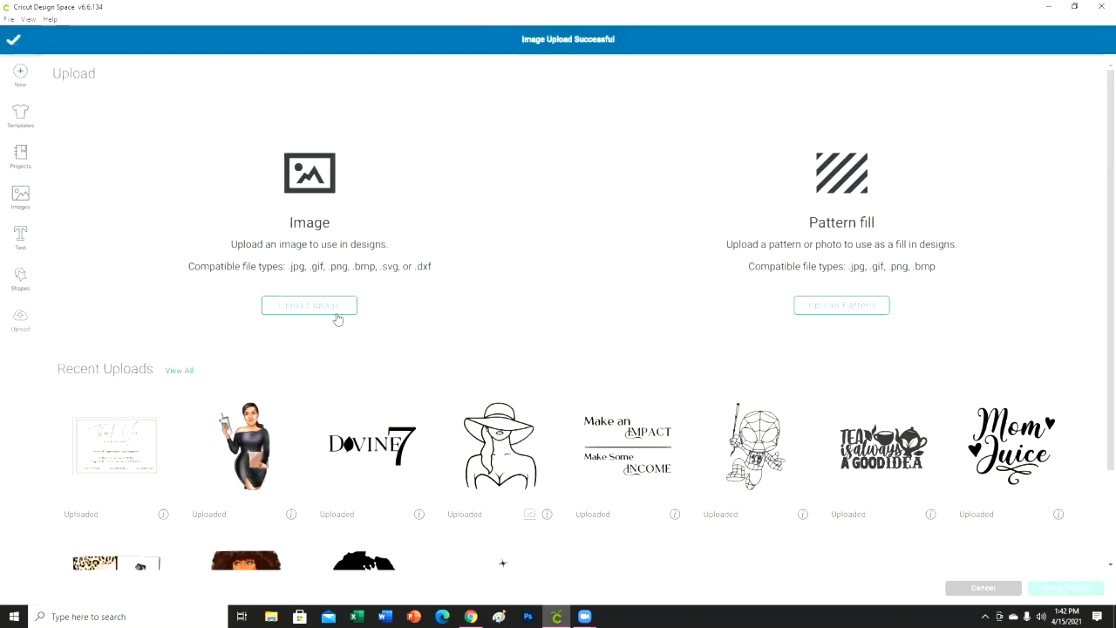
- Choose the pale pink logo image file "2" from the Desktop folder for upload as an image
left_click(338, 319)
left_click(575, 323)
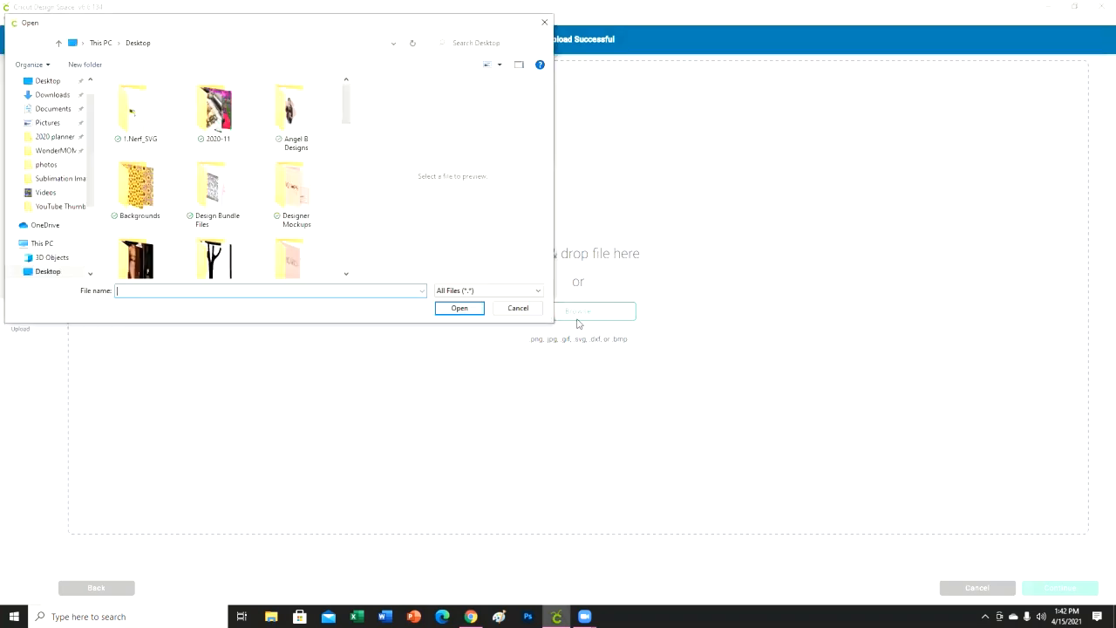
scroll(139, 218, "down", 5)
left_click(128, 251)
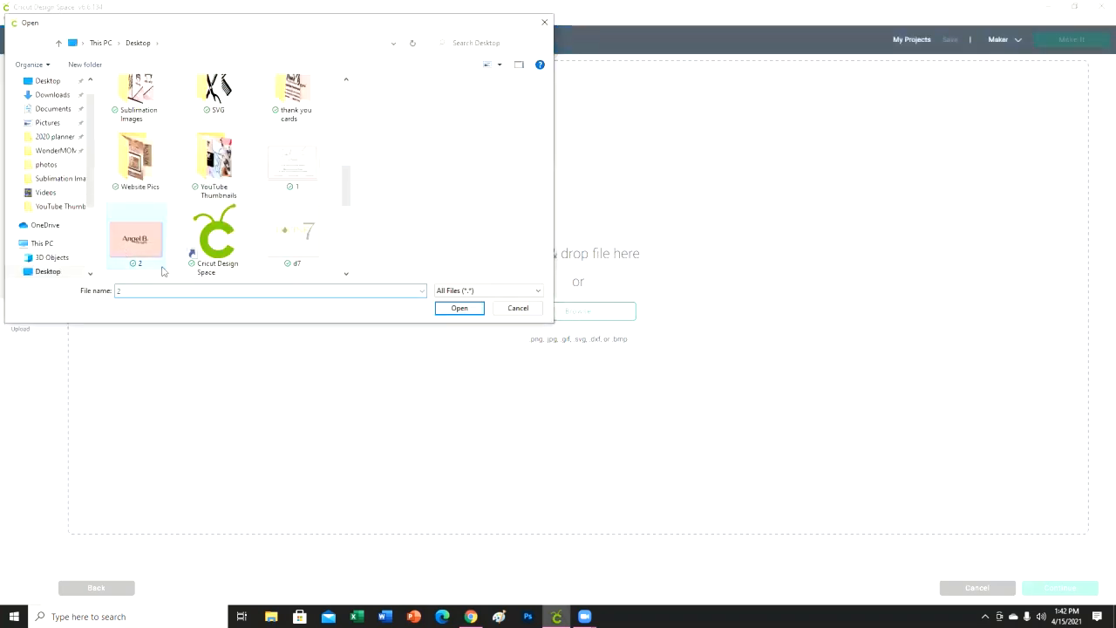
left_click(481, 310)
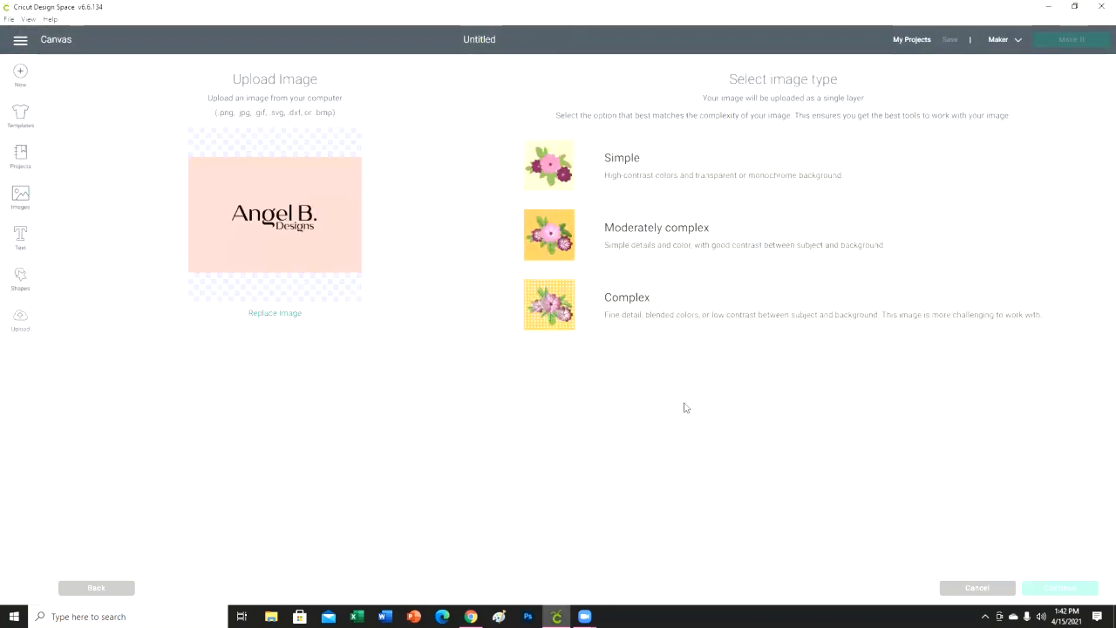
- Upload the logo image as a Complex, Print Then Cut image without erasing any of its areas
left_click(755, 321)
left_click(1074, 592)
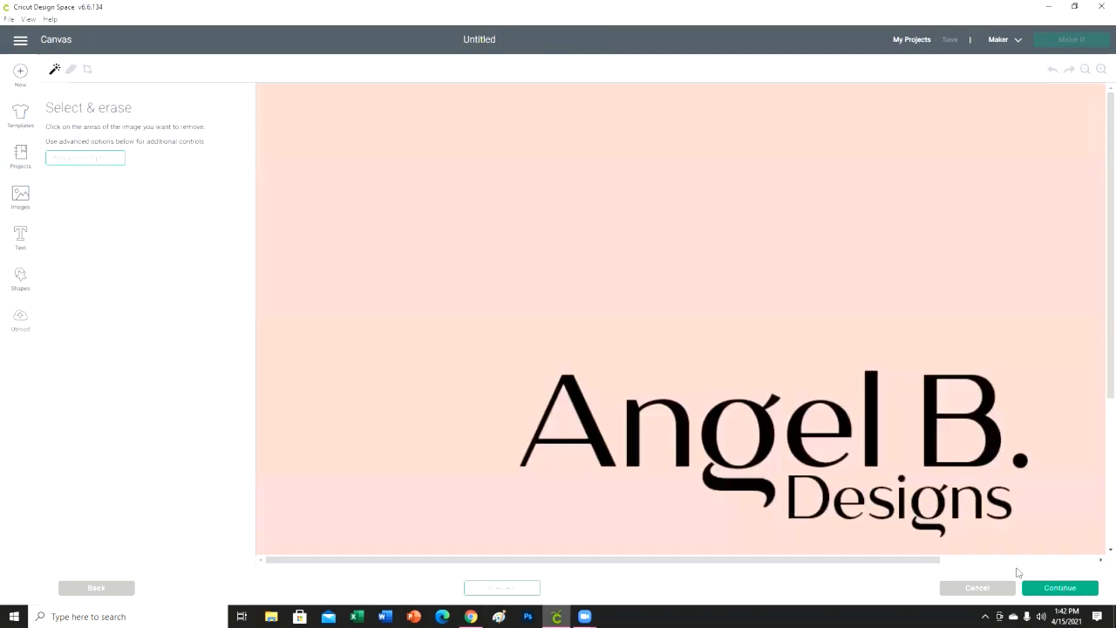
left_click(1061, 592)
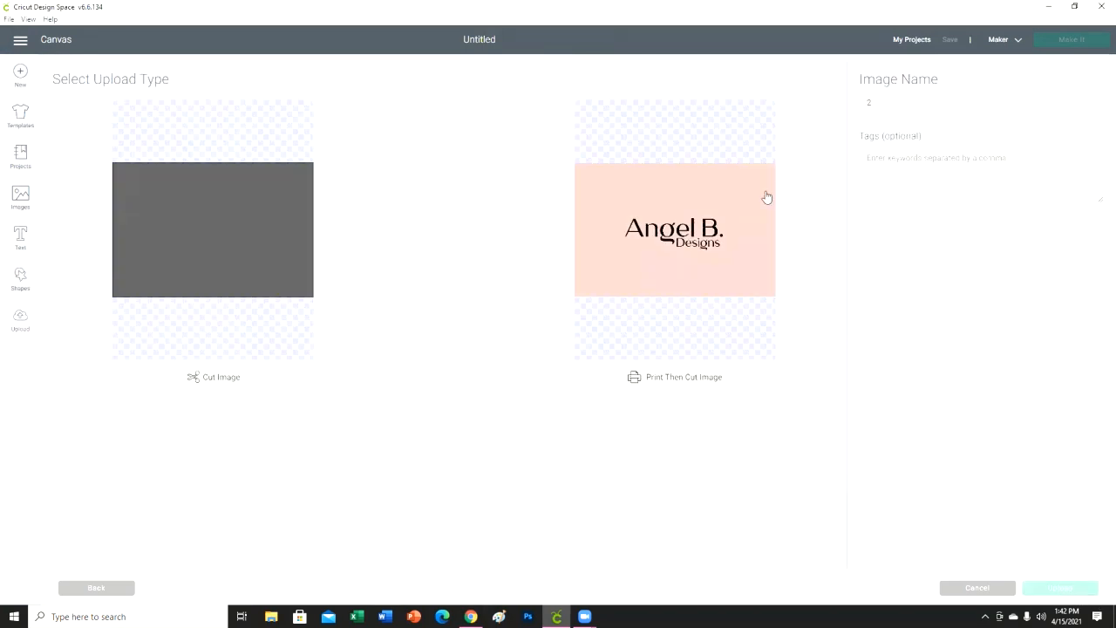
left_click(743, 269)
left_click(1046, 591)
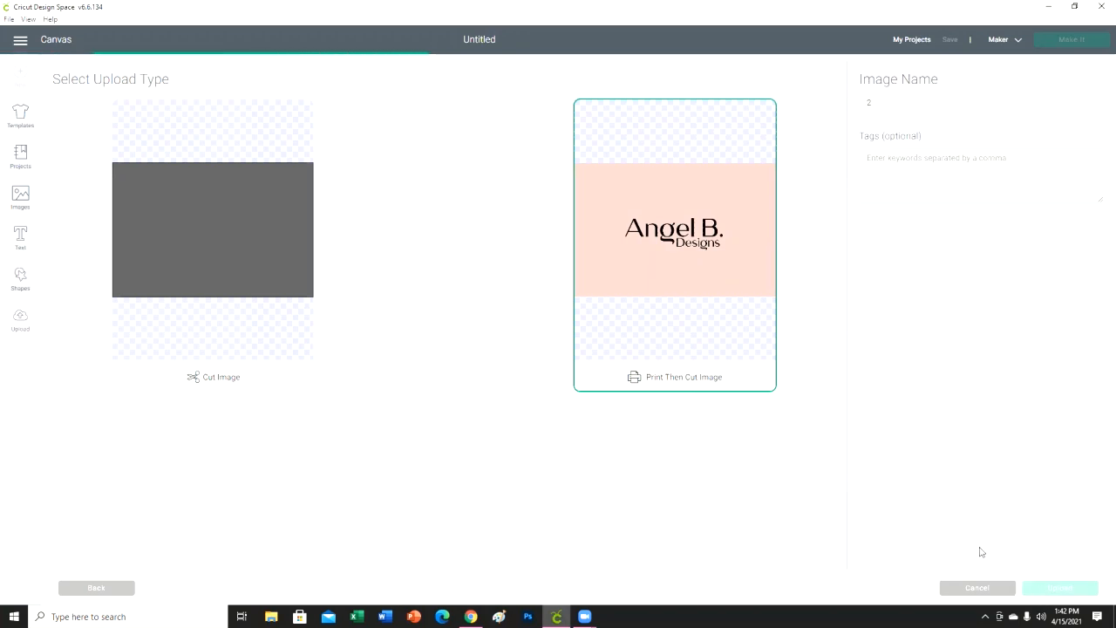
- Insert the uploaded thank-you image and logo image together onto the canvas
left_click(225, 462)
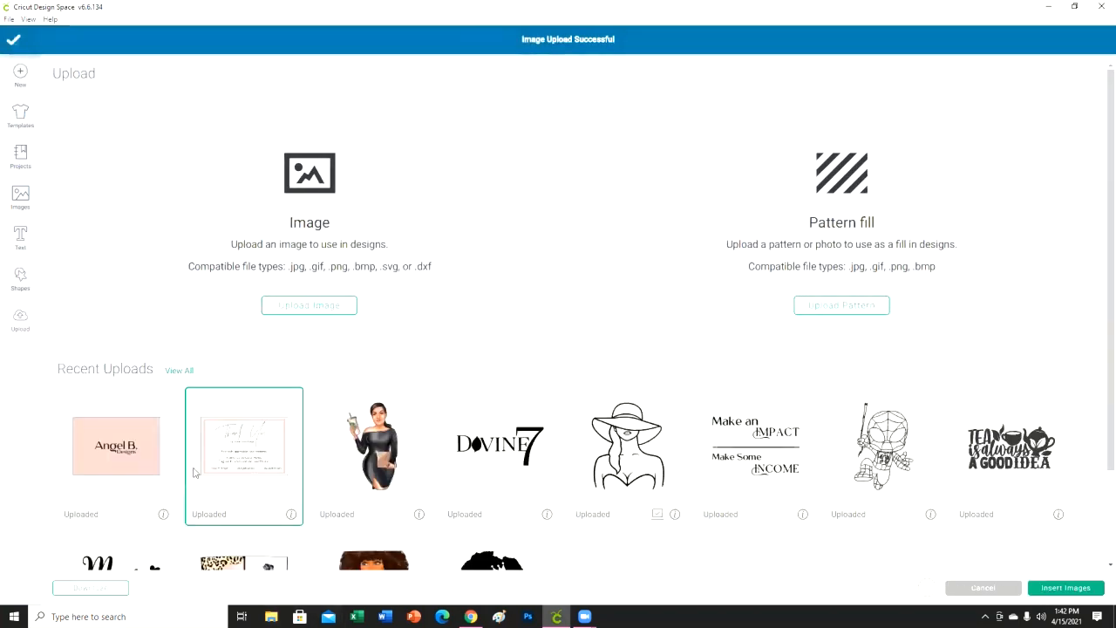
left_click(117, 469)
left_click(1071, 589)
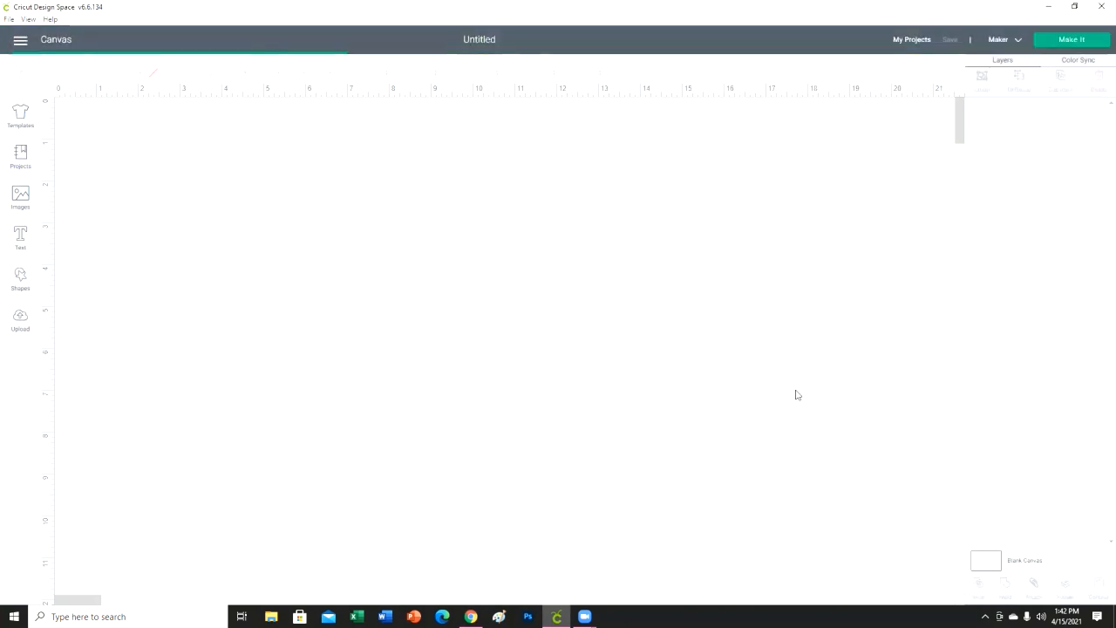
- Move the logo image off the thank-you image to about X 8.5, Y 2.28 inches so that each can be selected separately
left_click_drag(548, 352, 581, 332)
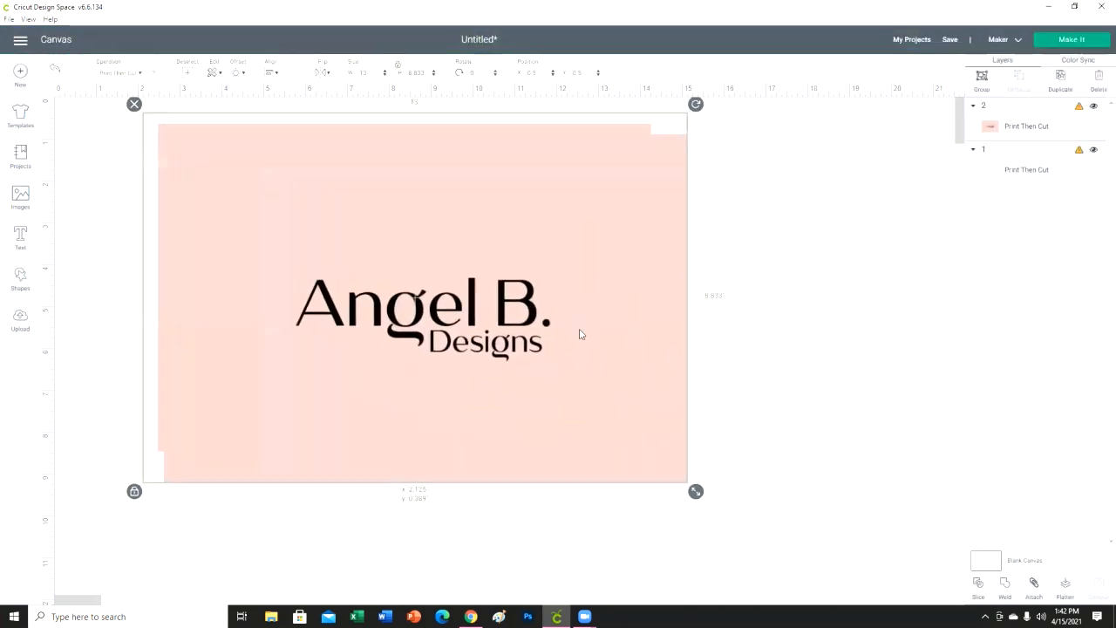
left_click_drag(623, 454, 714, 454)
left_click(832, 564)
left_click(628, 422)
left_click_drag(628, 422, 825, 501)
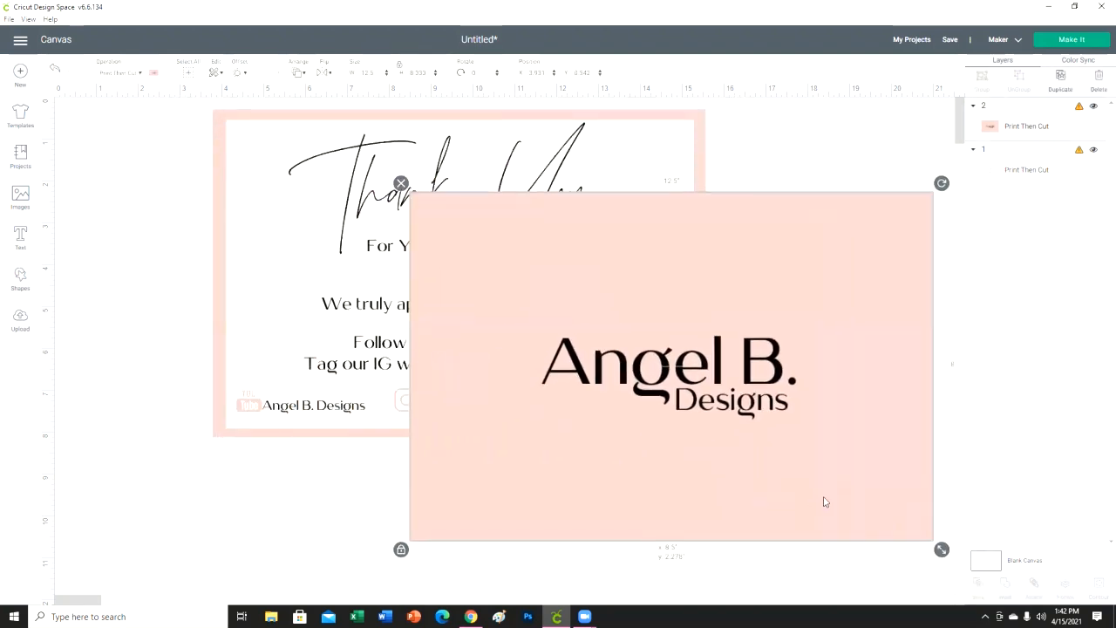
- Set the thank-you card and the logo card to 6 inches wide each, with locked proportions, and place them side by side
left_click_drag(339, 283, 286, 325)
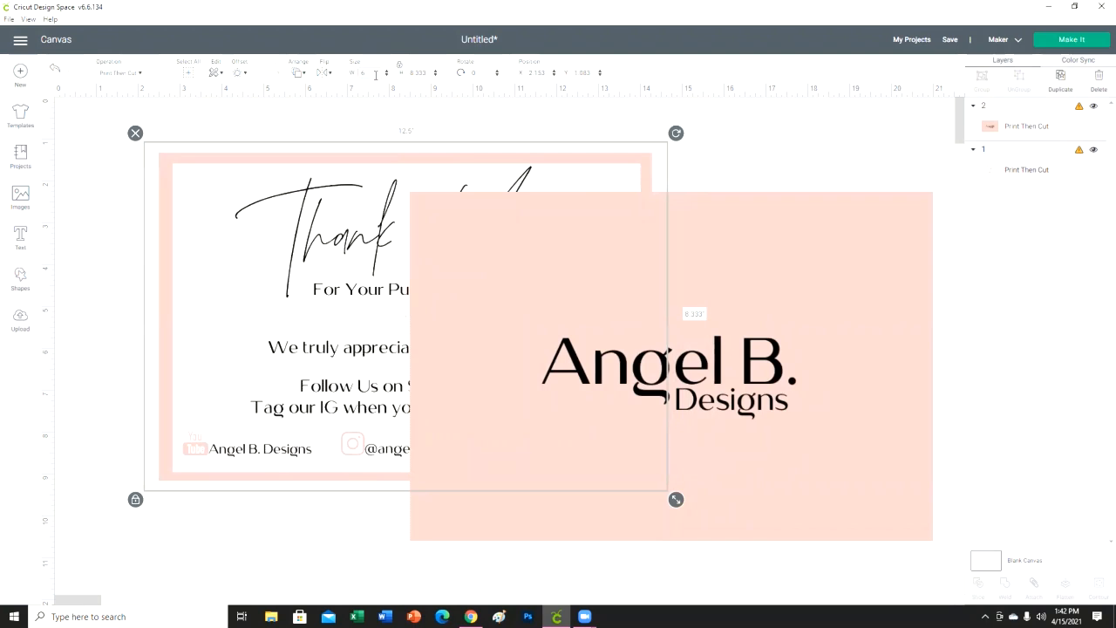
key("Return")
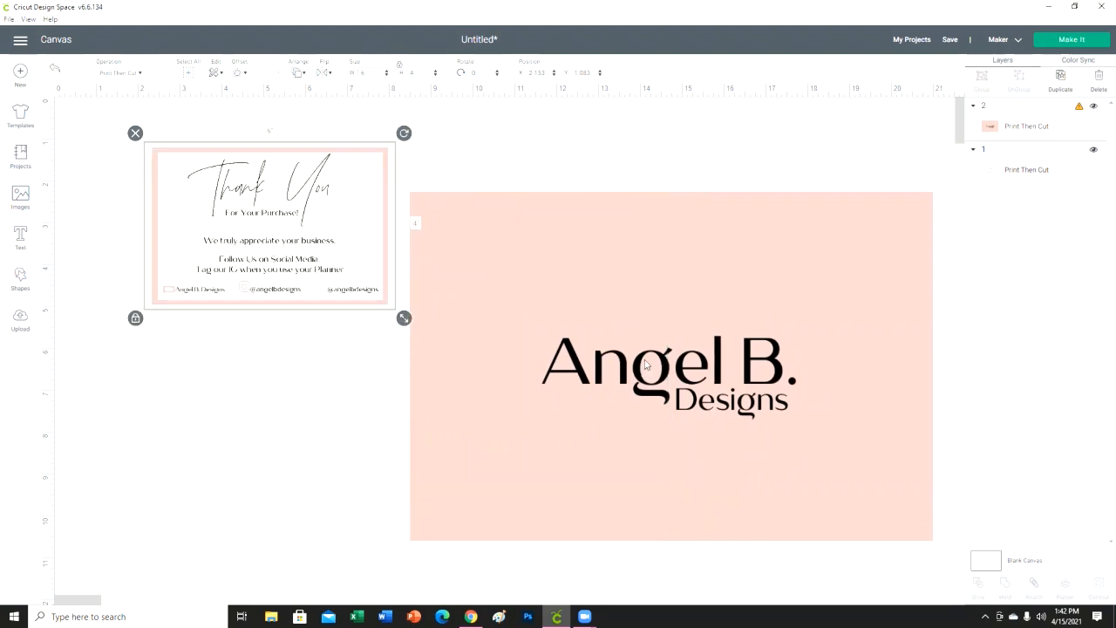
left_click_drag(644, 376, 636, 319)
left_click(381, 72)
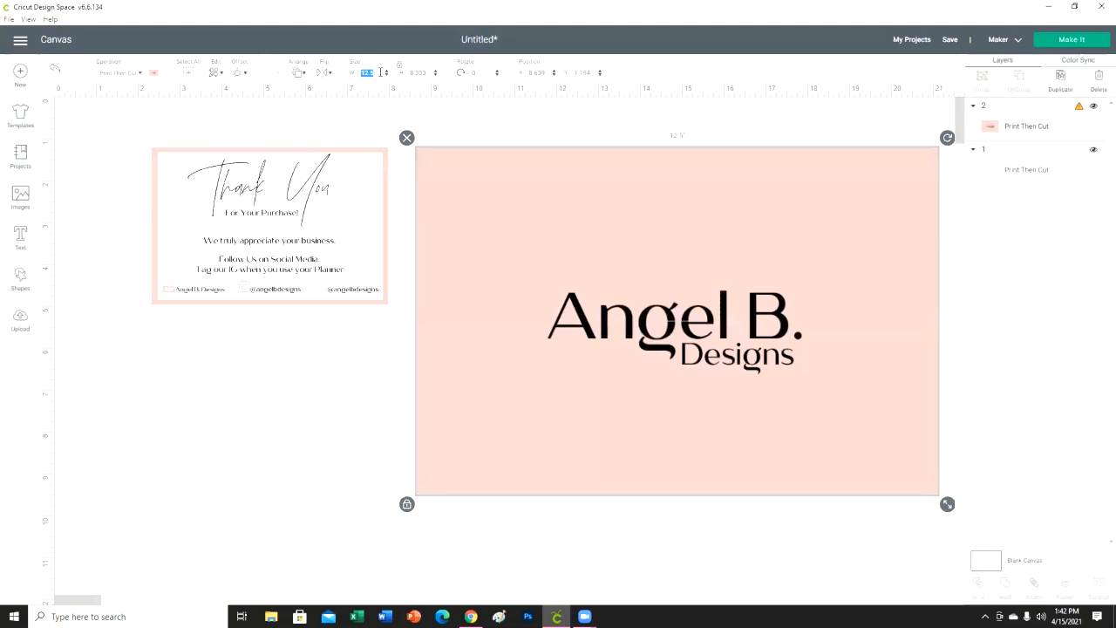
type("6")
key("Return")
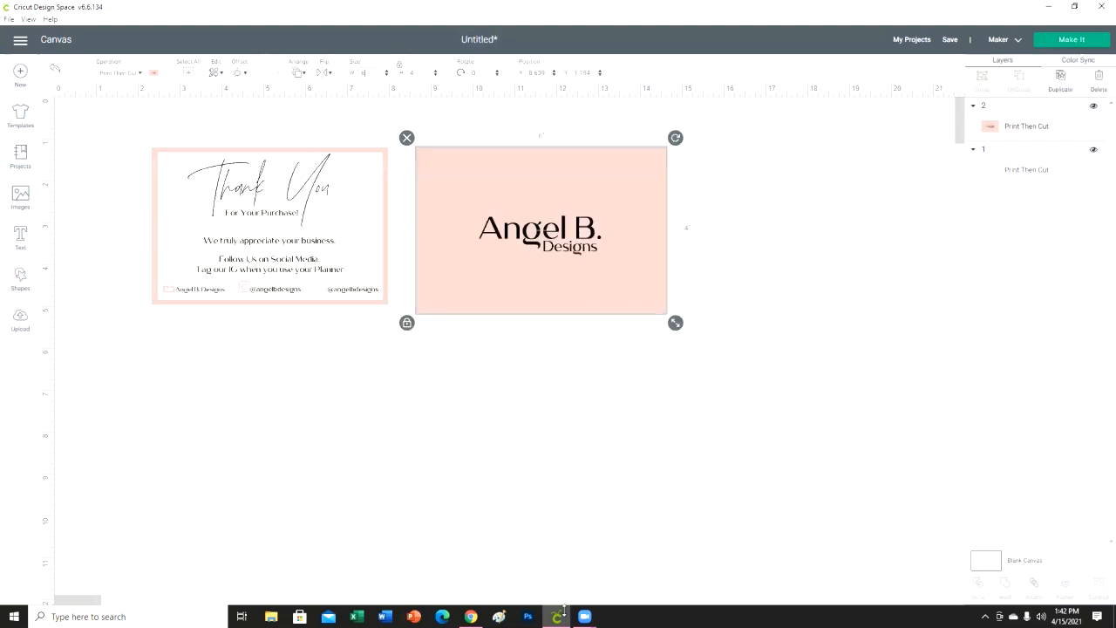
left_click(512, 376)
left_click_drag(521, 311, 518, 304)
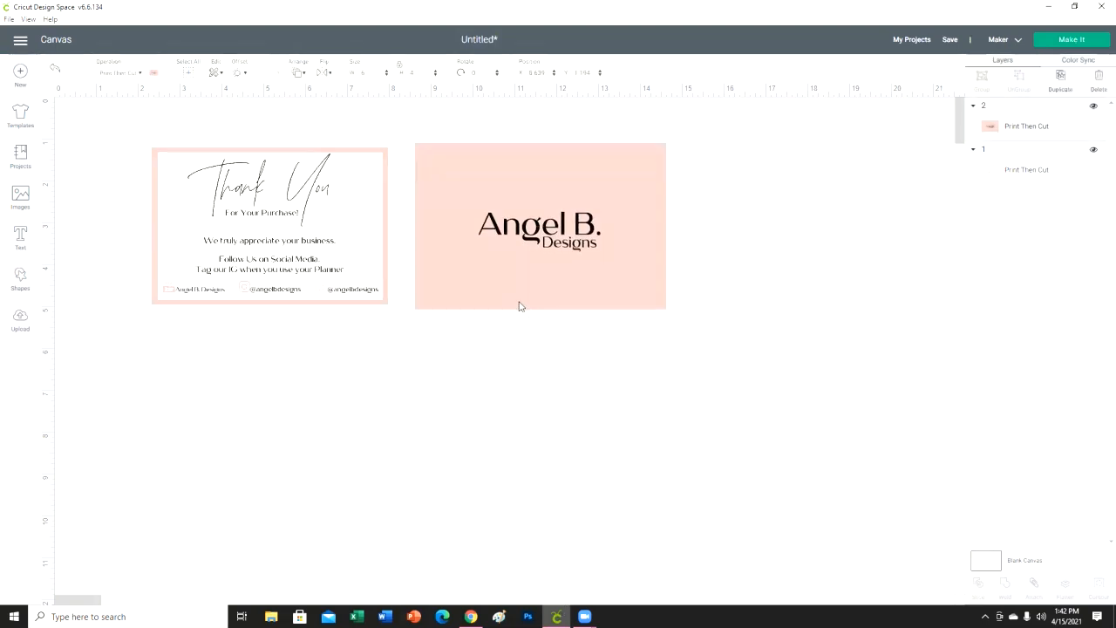
left_click(807, 418)
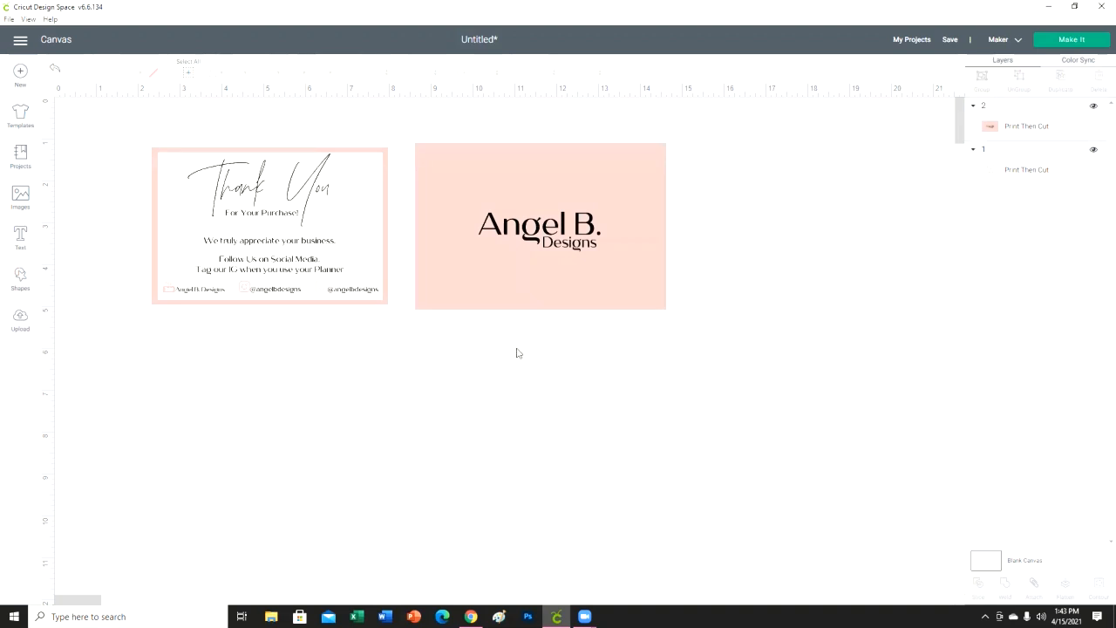
- Duplicate the thank-you card once and place the copy directly below the original
left_click(1026, 168)
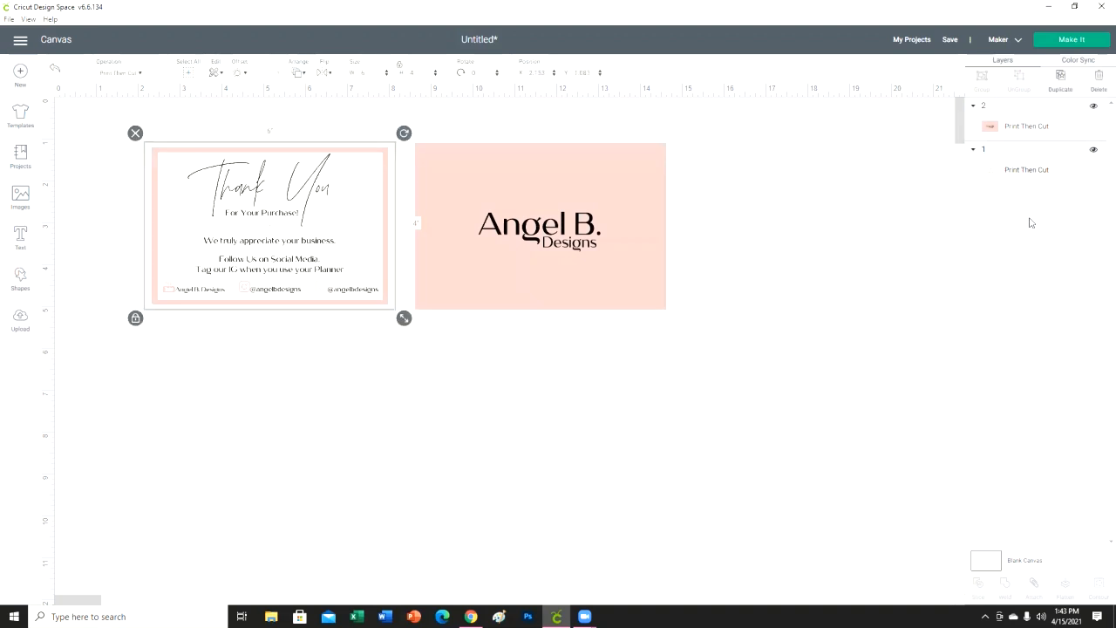
left_click(1062, 79)
left_click_drag(306, 212, 302, 407)
left_click(1061, 77)
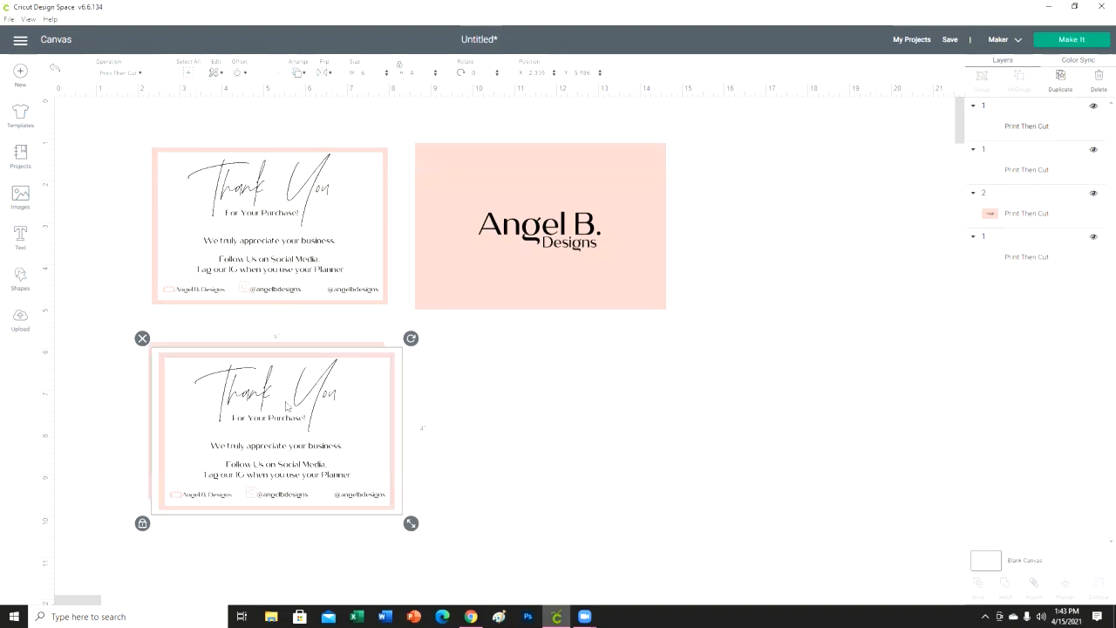
key("ctrl+z")
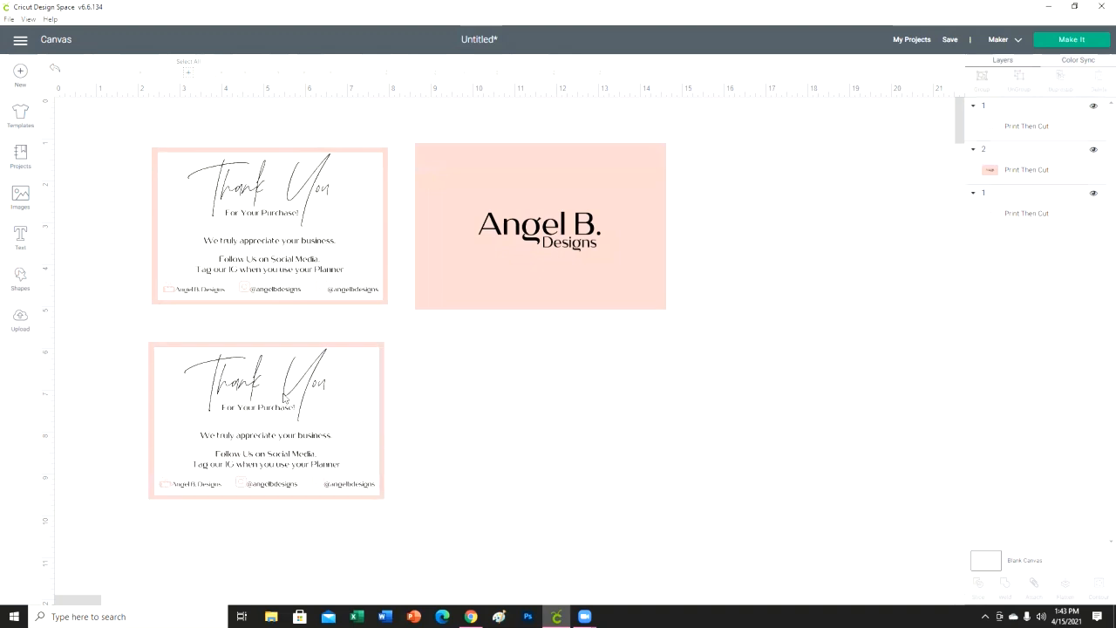
- Duplicate the logo card and place the copy directly below the original, beside the second thank-you card
left_click(650, 206)
left_click(1061, 77)
left_click_drag(556, 221, 548, 412)
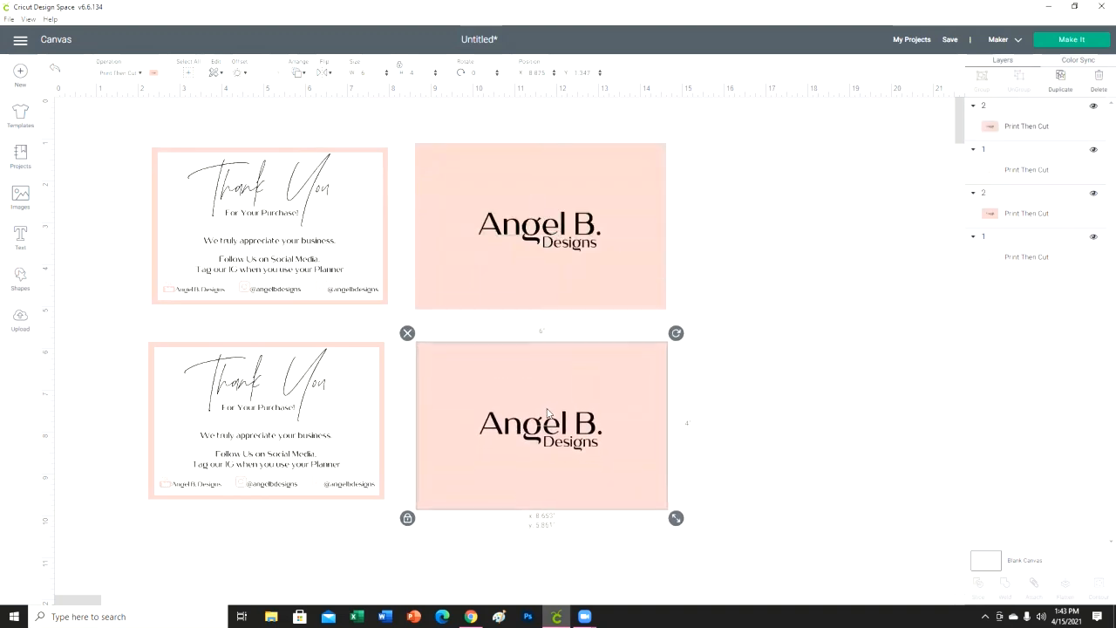
left_click(752, 391)
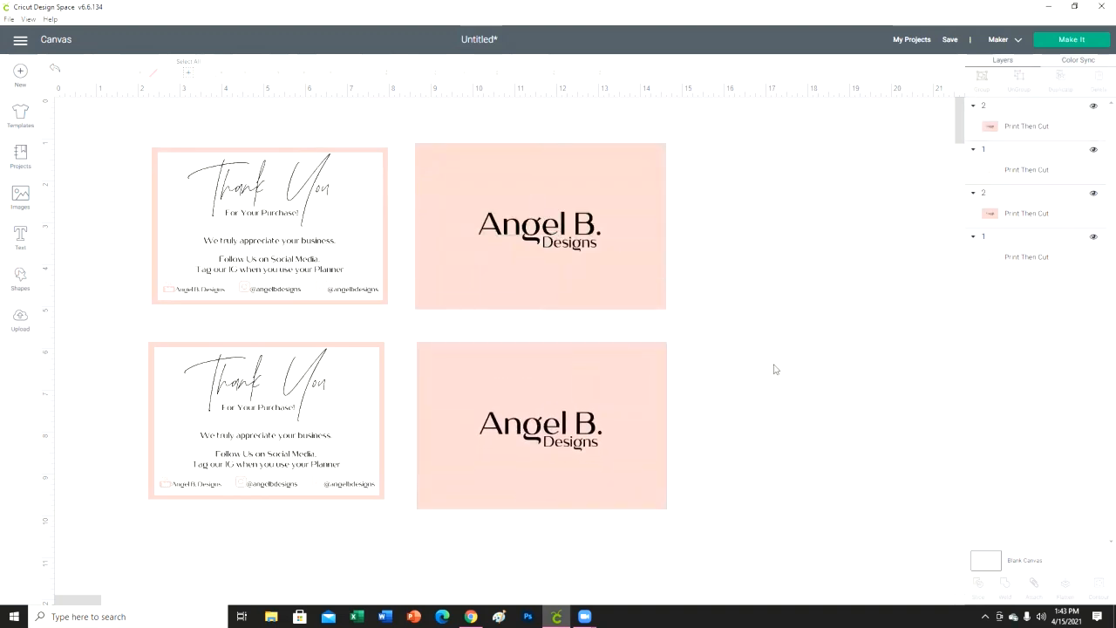
- Prepare the project for making with one project copy on letter-size material and continue to the print stage
left_click(1088, 47)
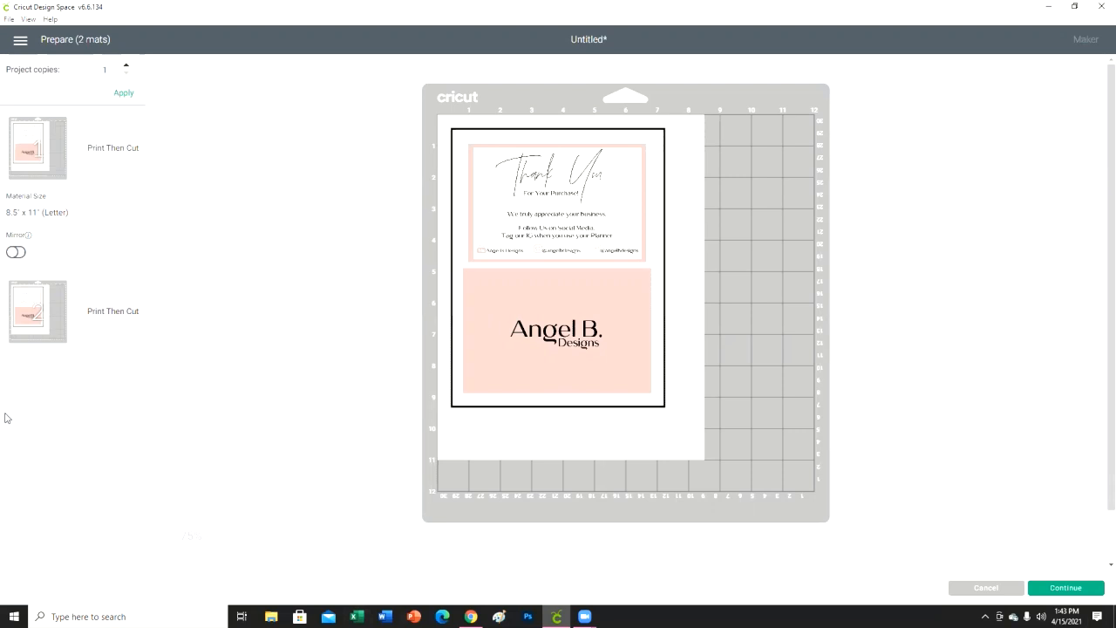
left_click(1087, 590)
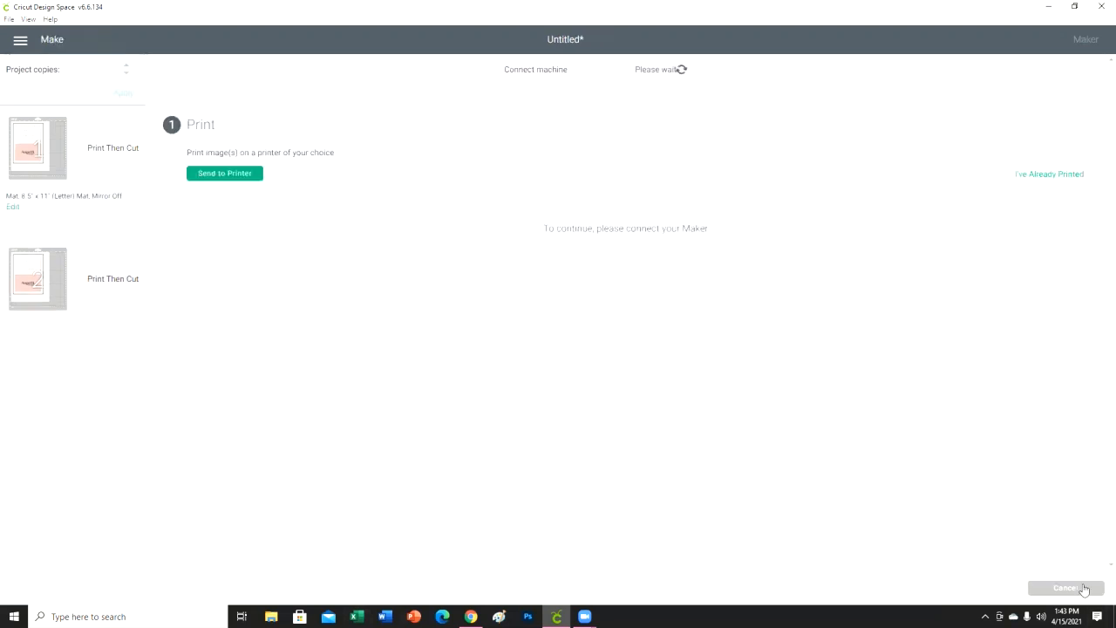